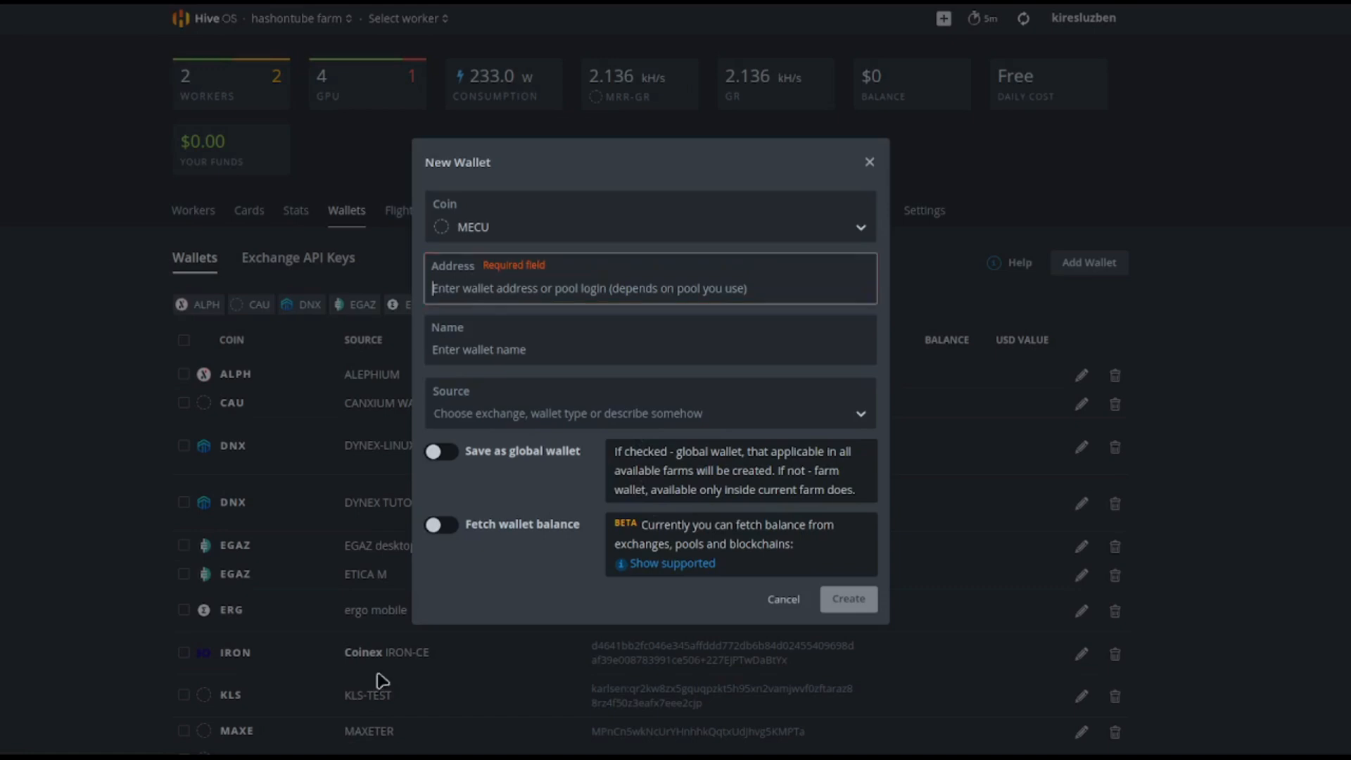
Step: Paste the MECU wallet address, name the wallet MECUAI-WALLET, and create it
left_click(525, 288)
type("MQdSa85YJYhBdWso3ugo62u2yVHaw4FUzk")
left_click(468, 350)
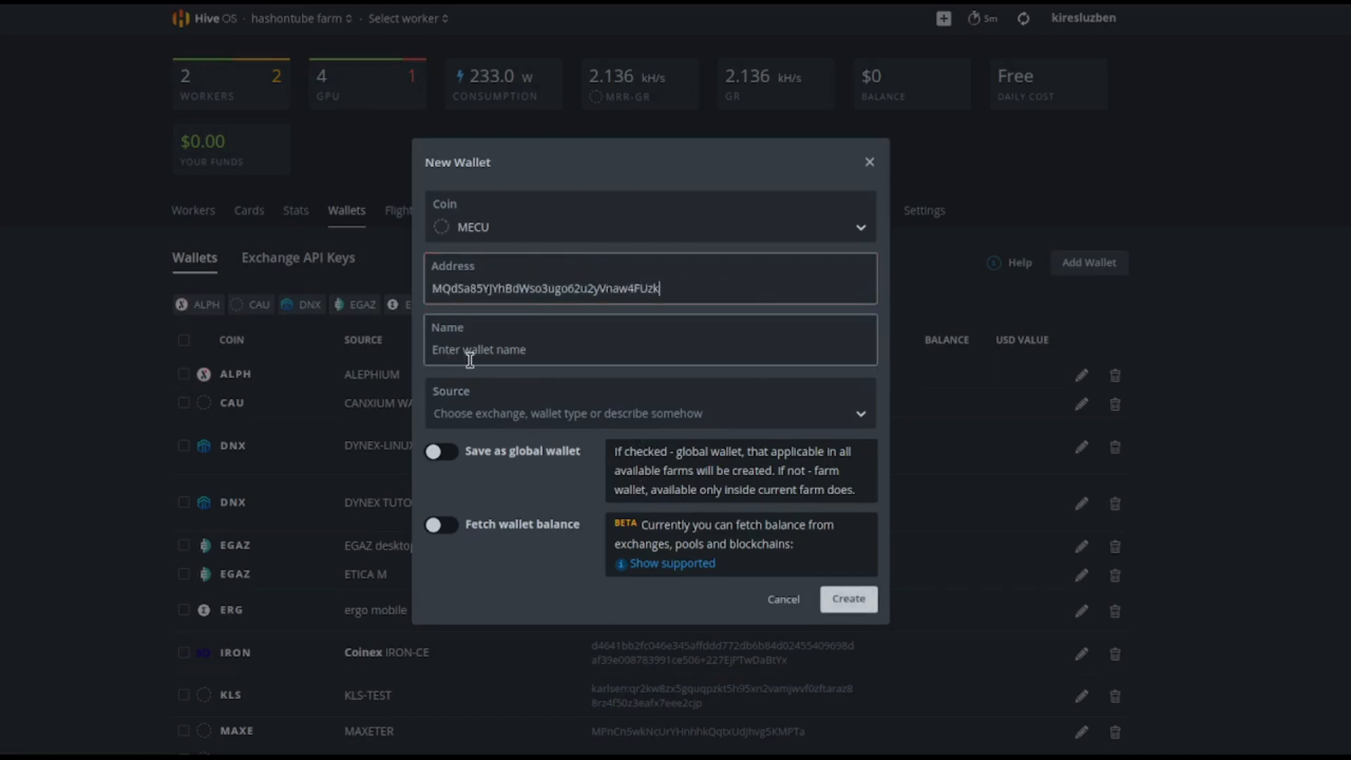
type("MECUAI-WALLET")
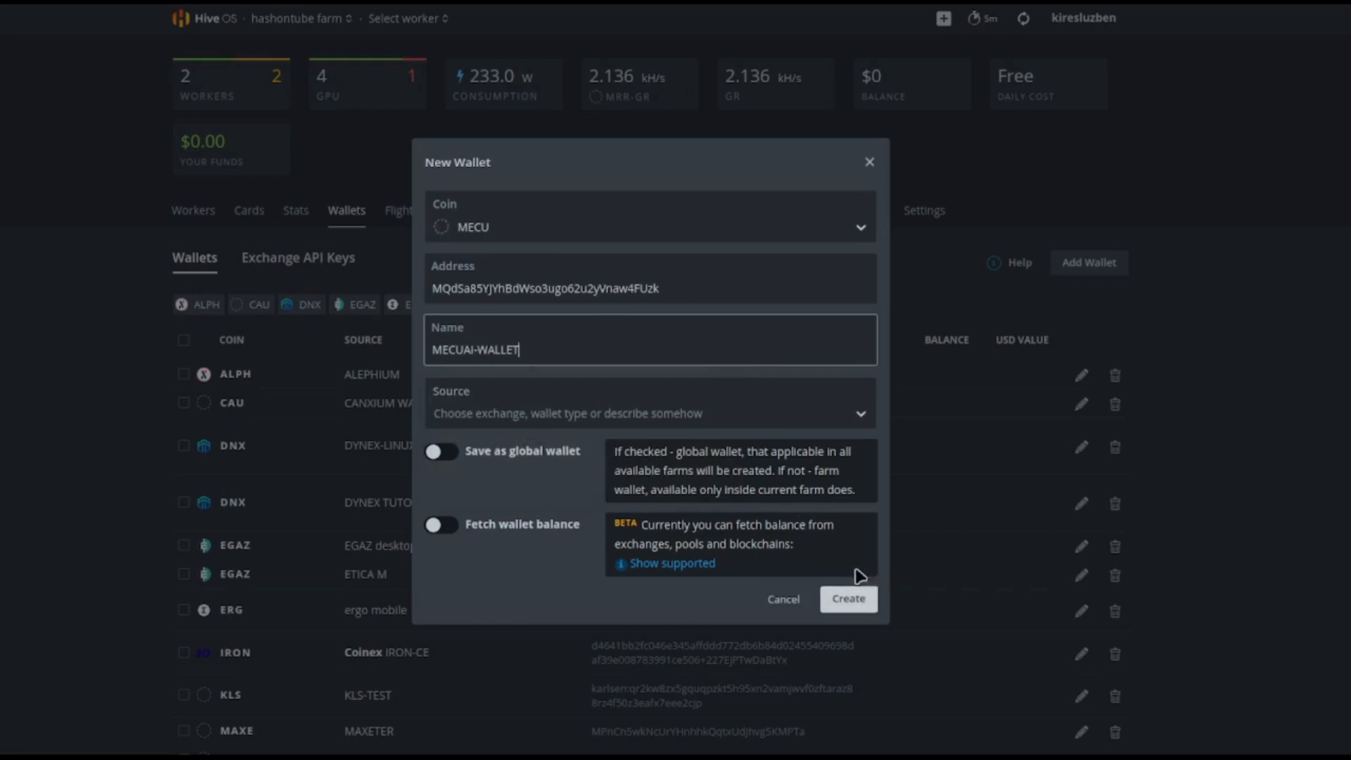
left_click(850, 597)
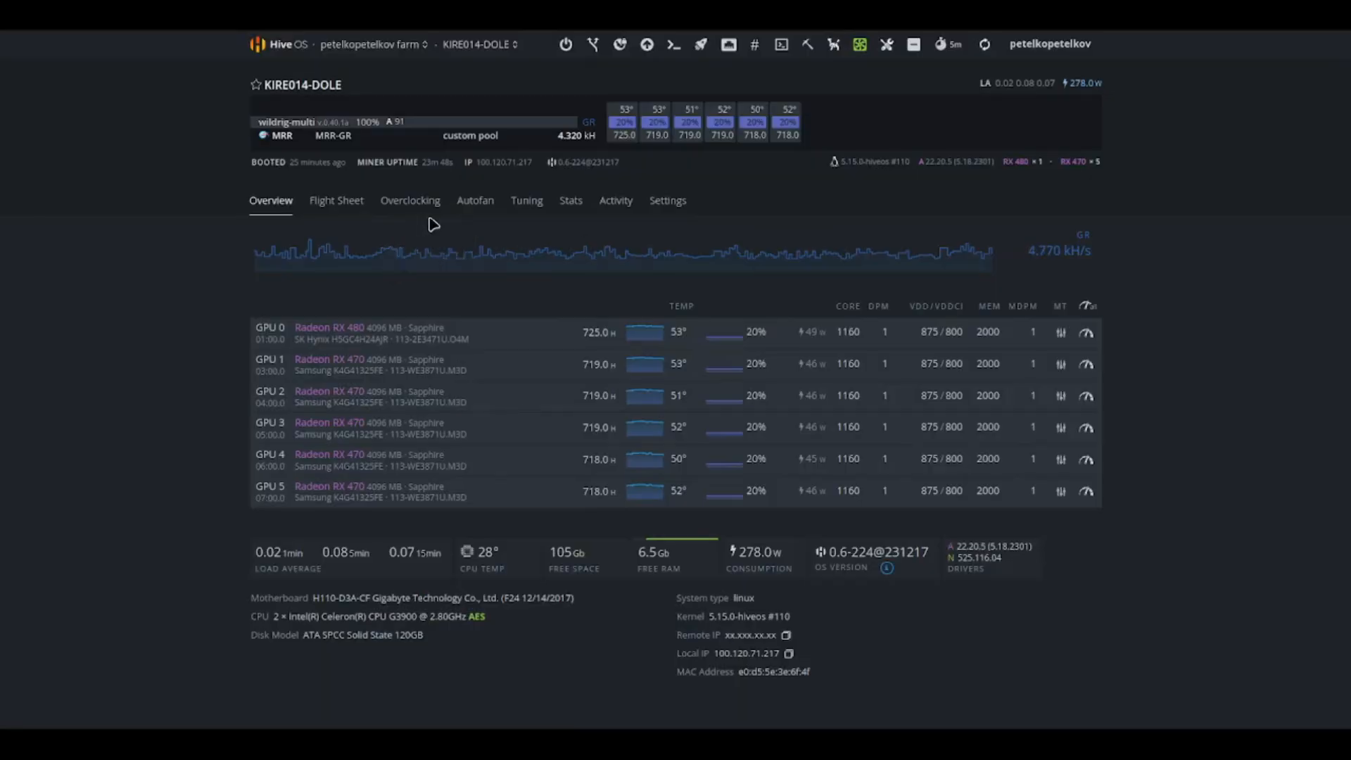
Step: Start a new overclocking configuration on the worker for the gr algorithm
left_click(418, 209)
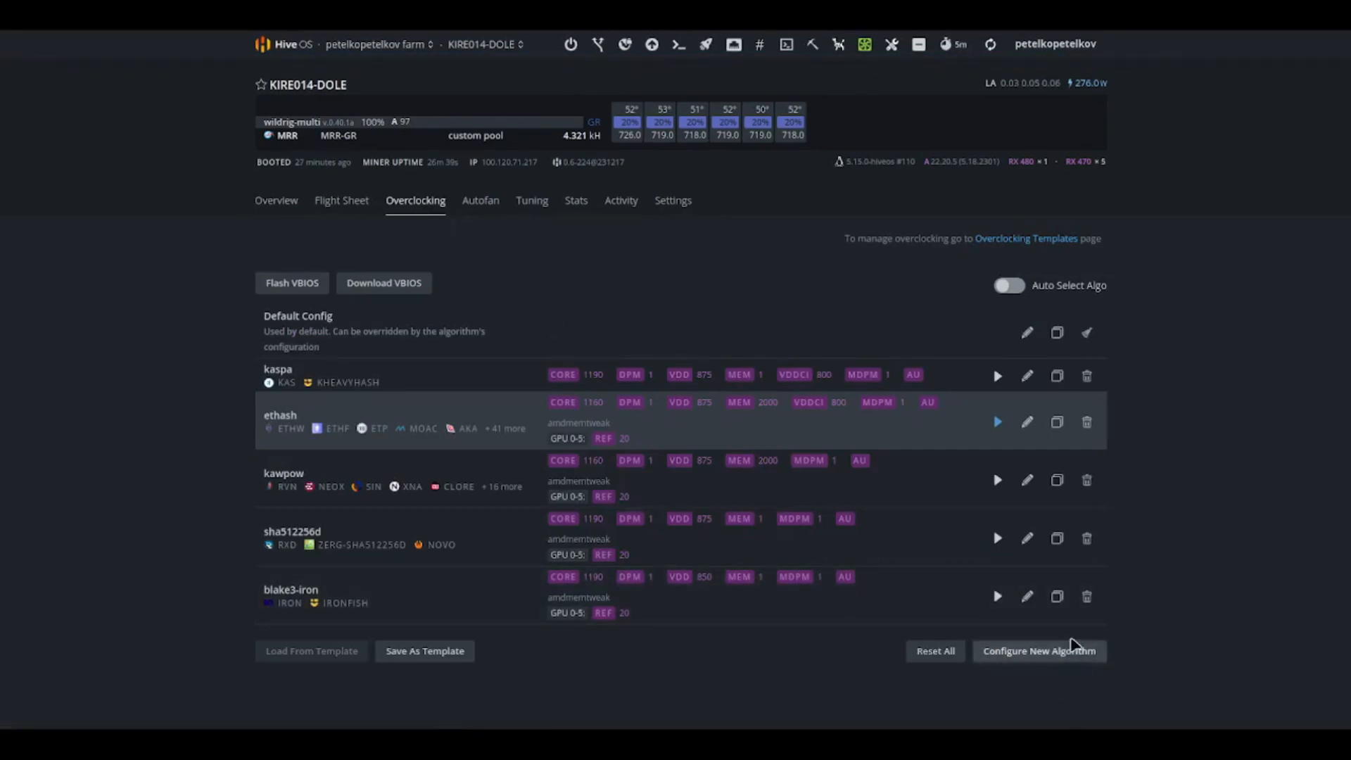
left_click(1010, 651)
left_click(520, 132)
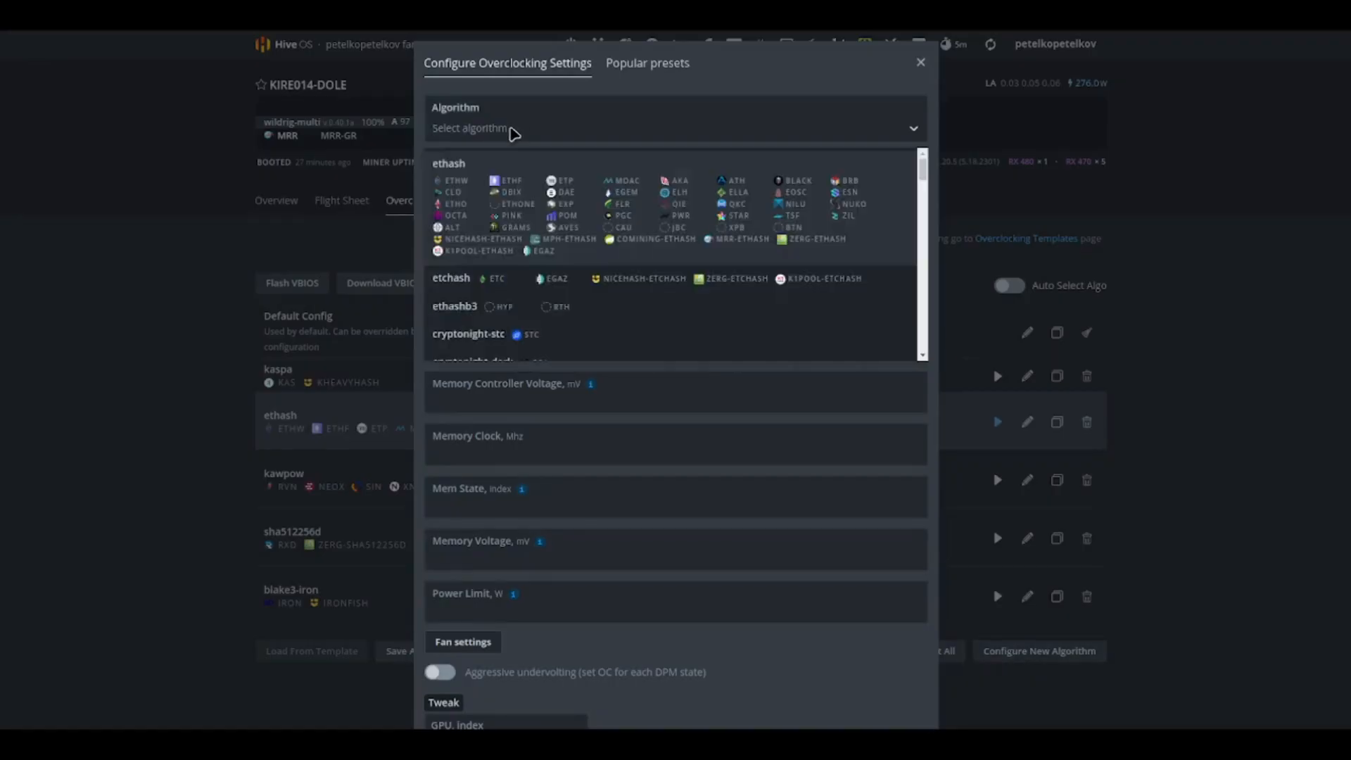
type("gr")
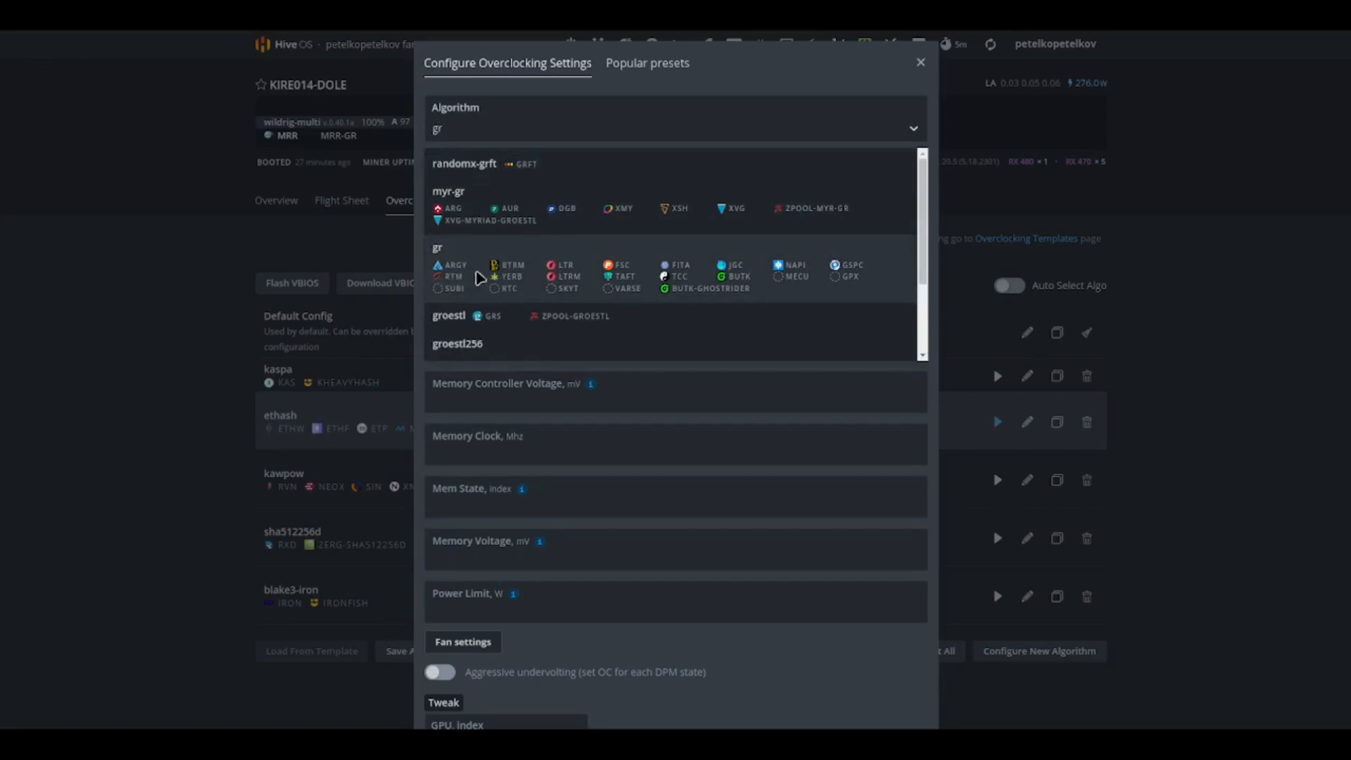
left_click(476, 279)
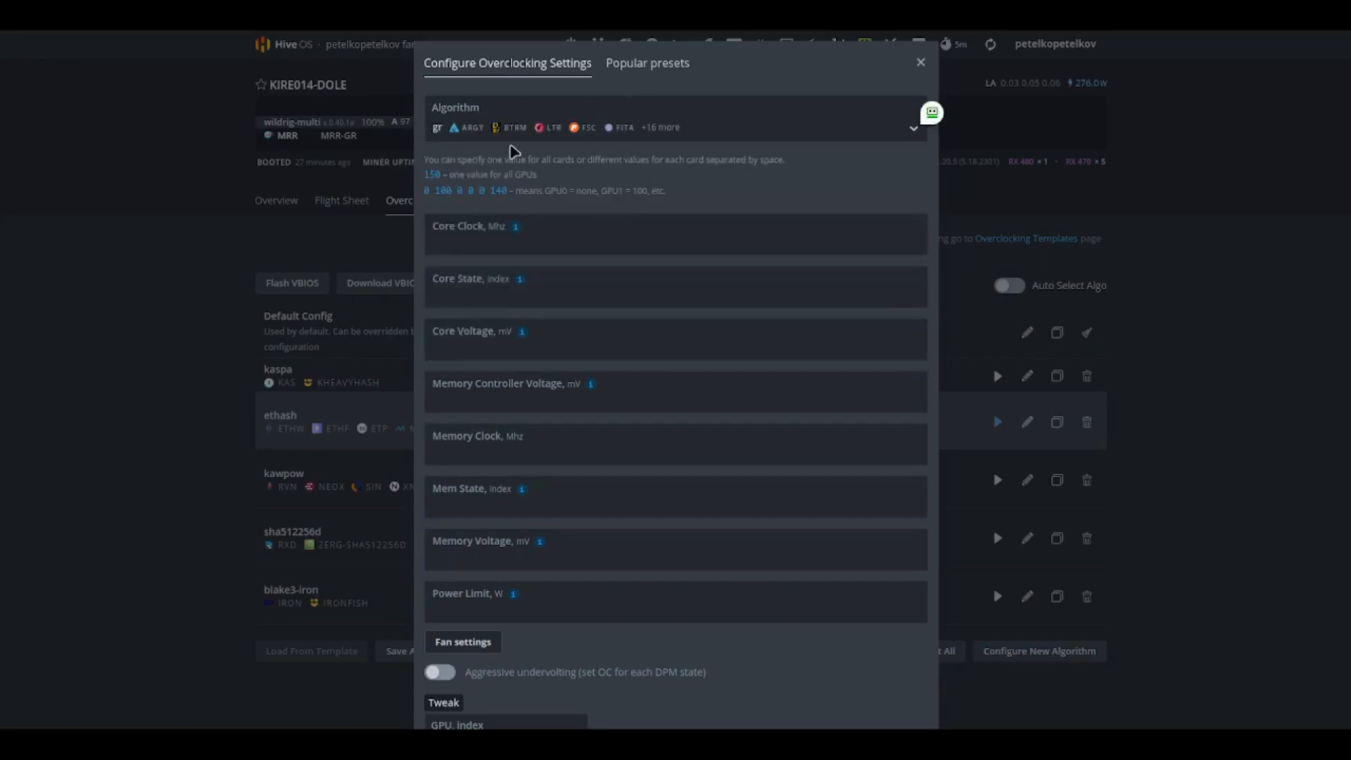
Step: Set core clock 1175, core state 1, core voltage 850, memory controller voltage 800, memory clock 2100 and mem state 1
left_click(490, 248)
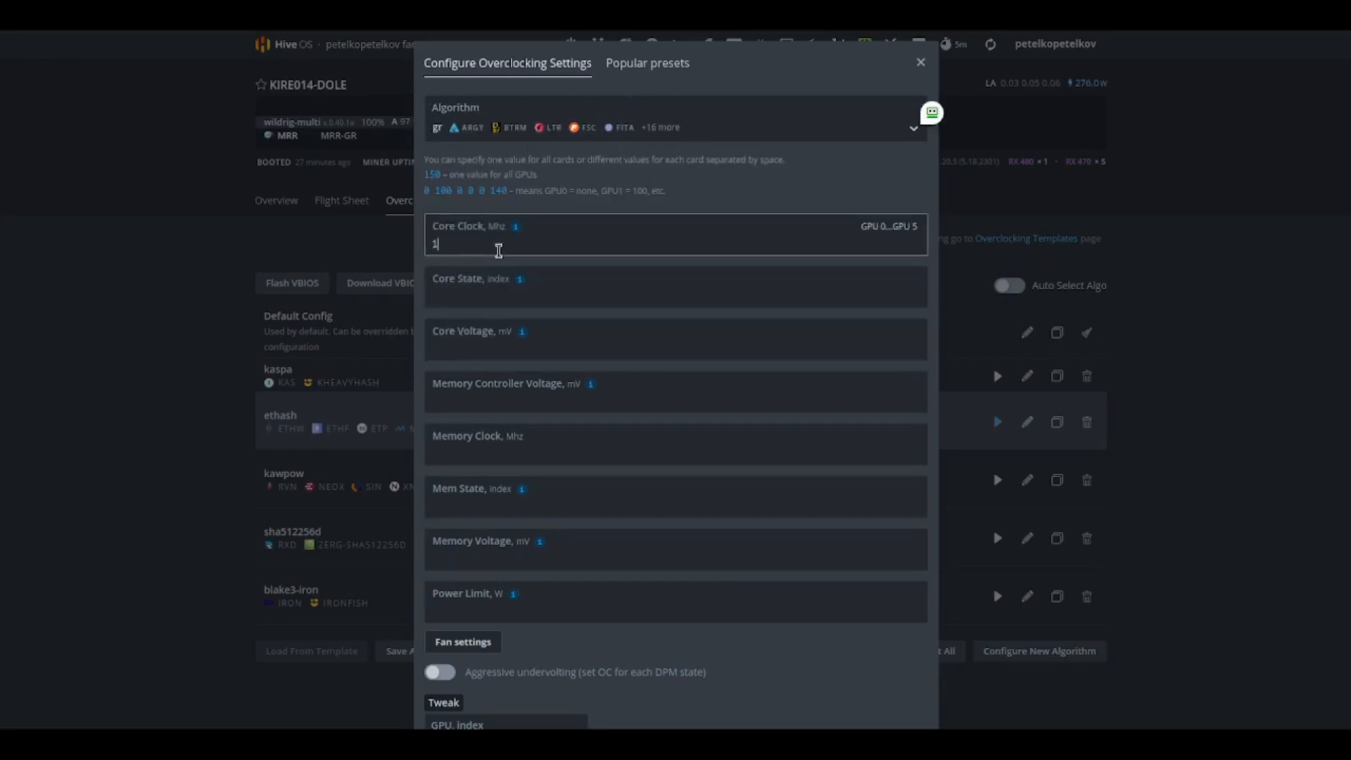
left_click(470, 302)
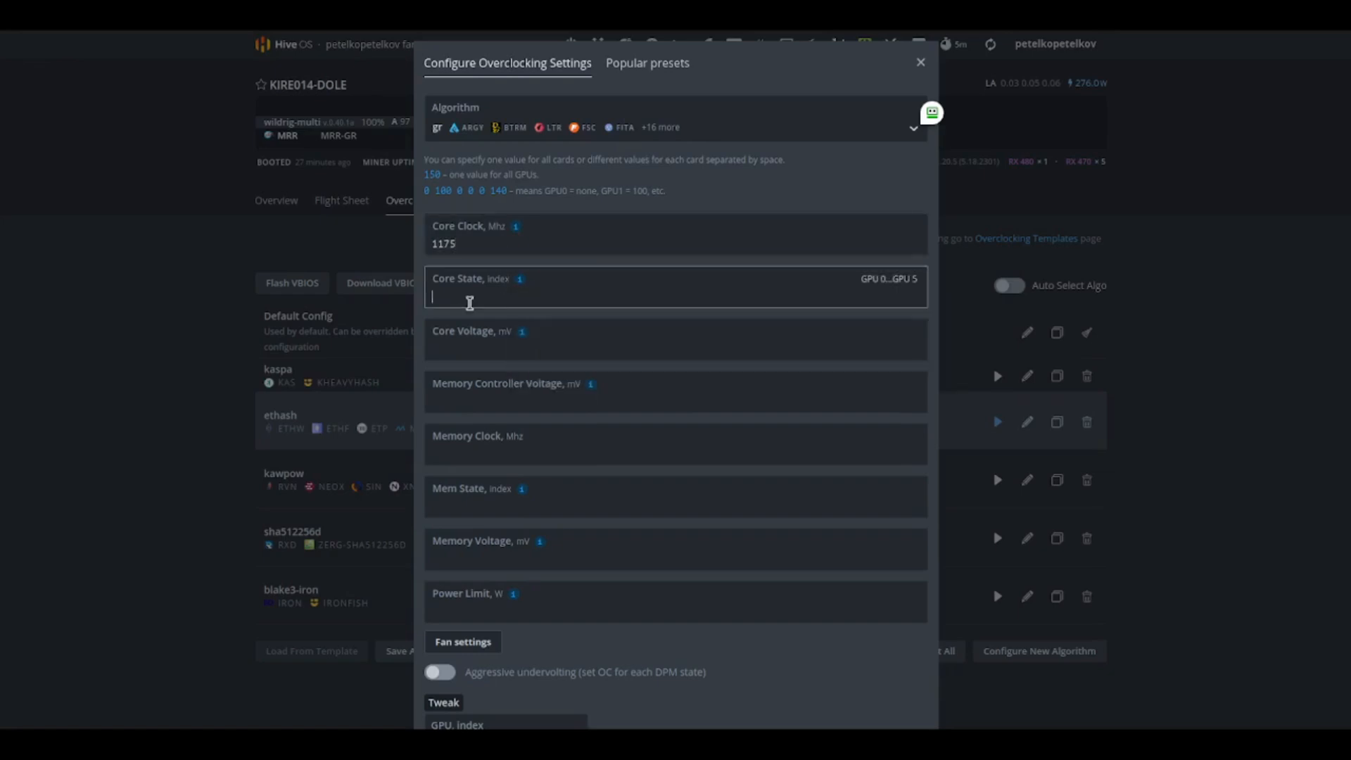
left_click(470, 349)
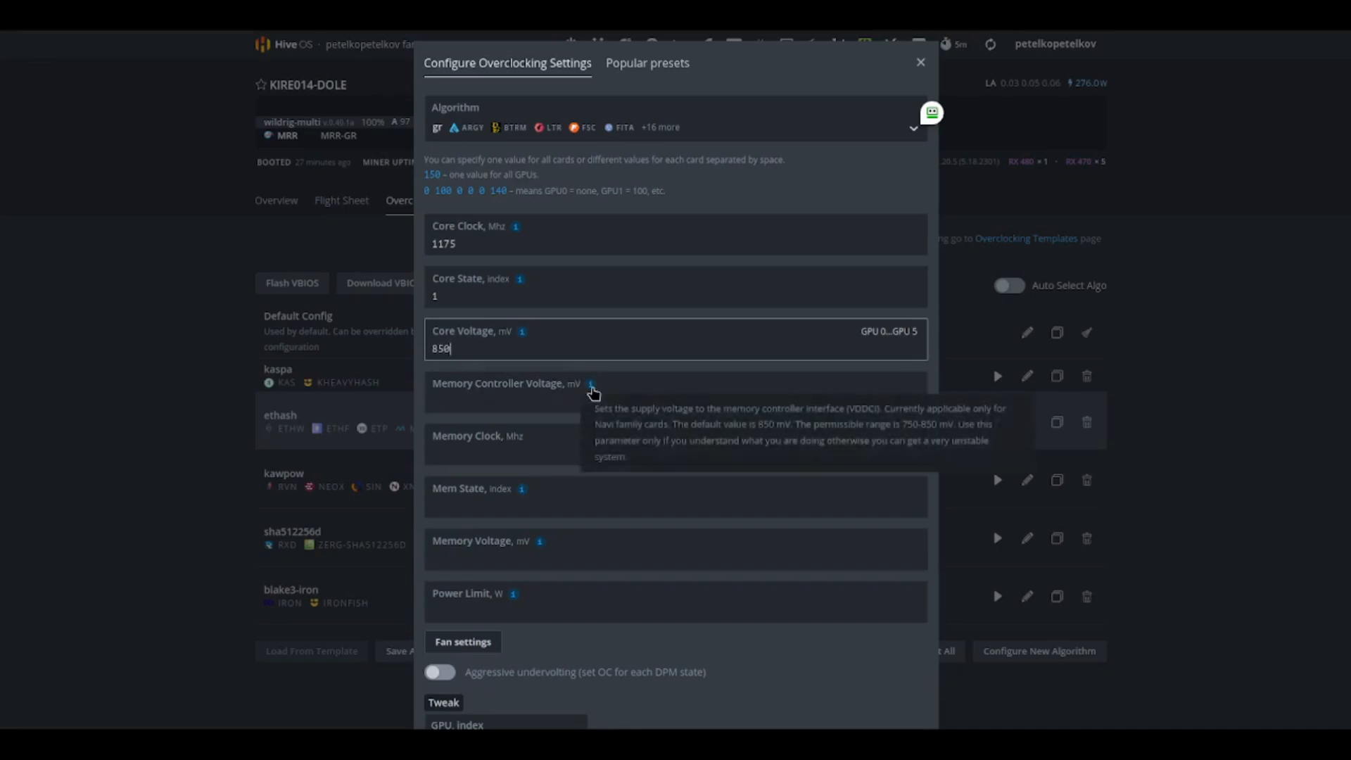
left_click(536, 384)
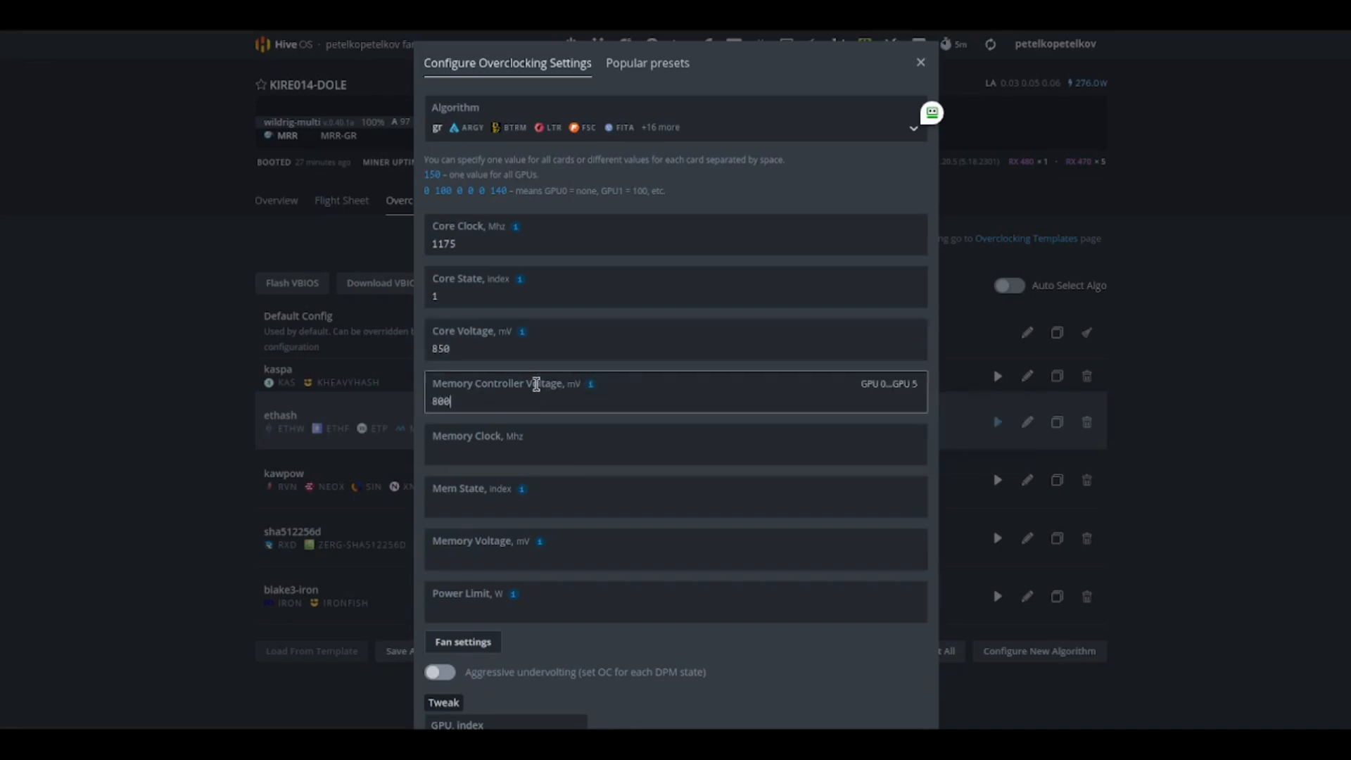
left_click(513, 456)
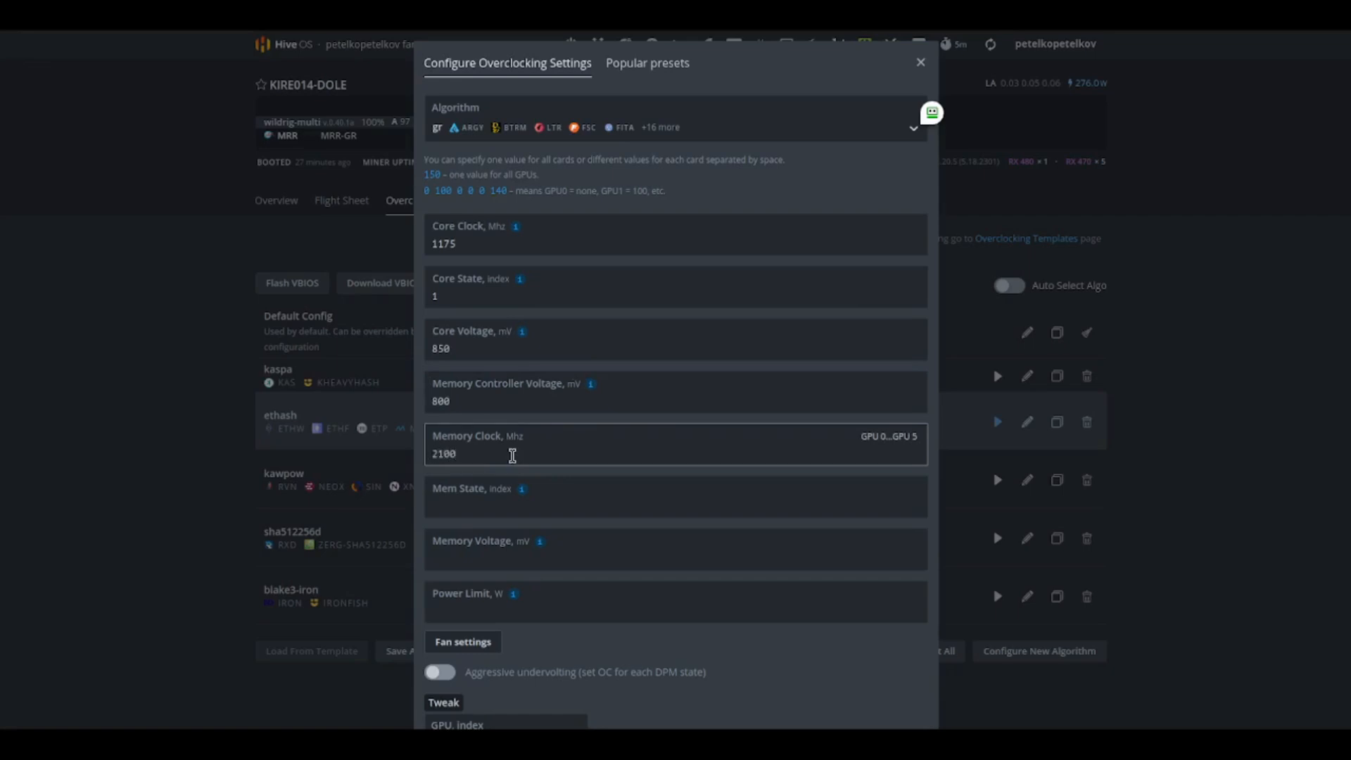
left_click(479, 512)
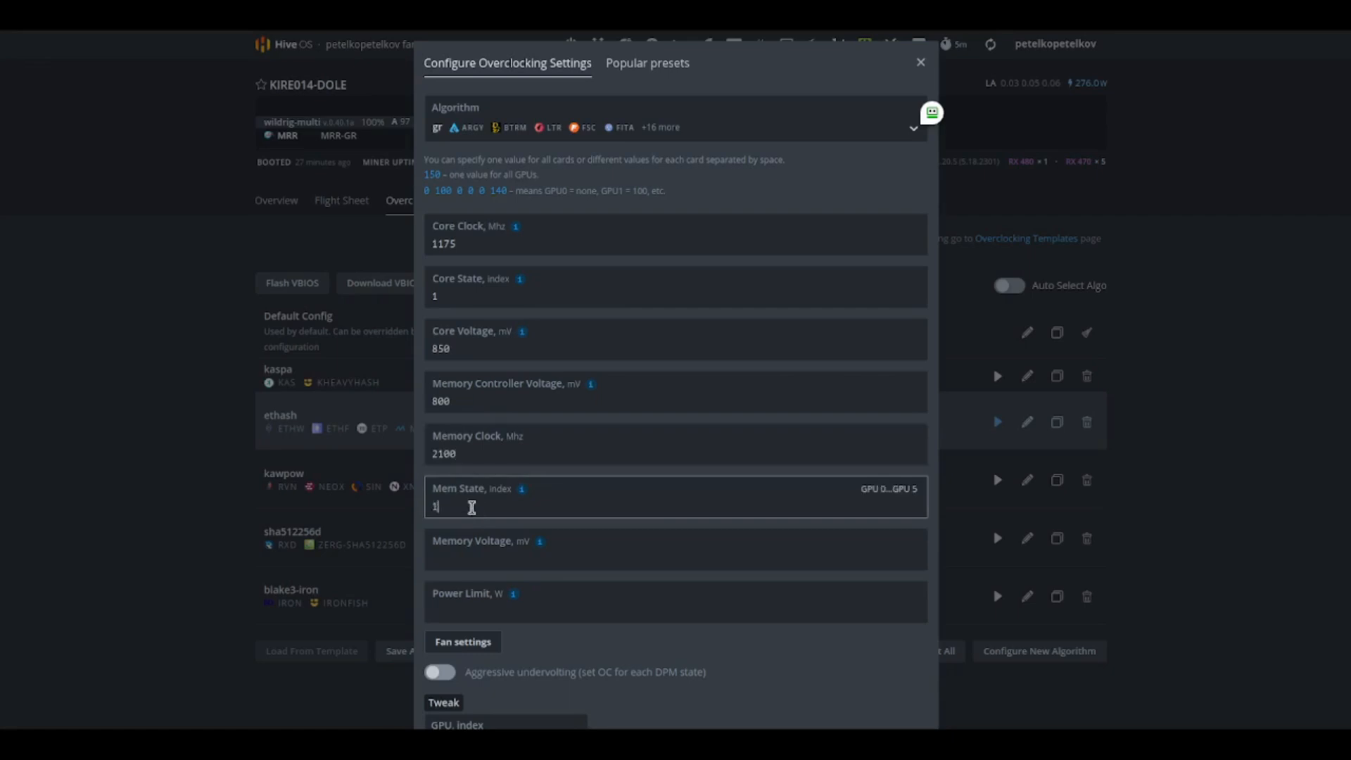
Step: Enable aggressive undervolting for the gr configuration
scroll(527, 509, "down", 3)
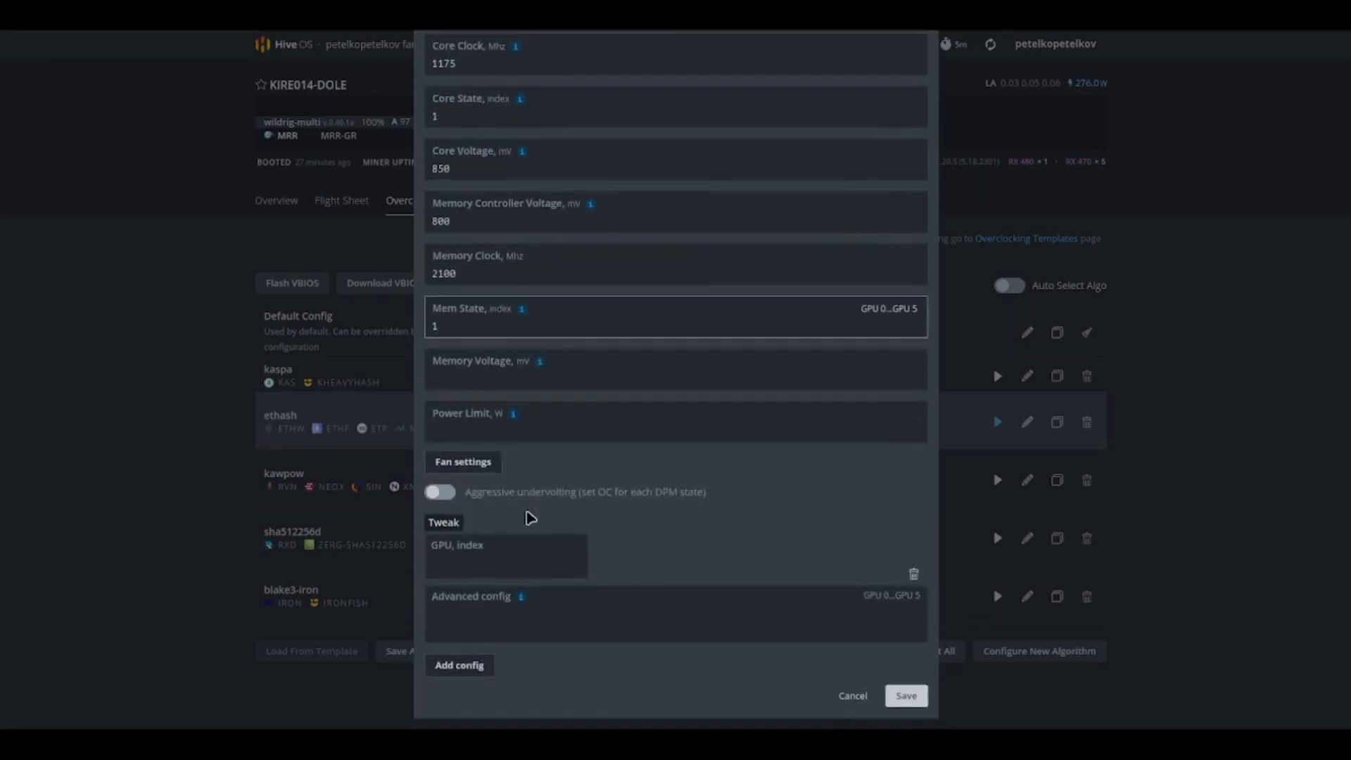
left_click(441, 492)
left_click(484, 566)
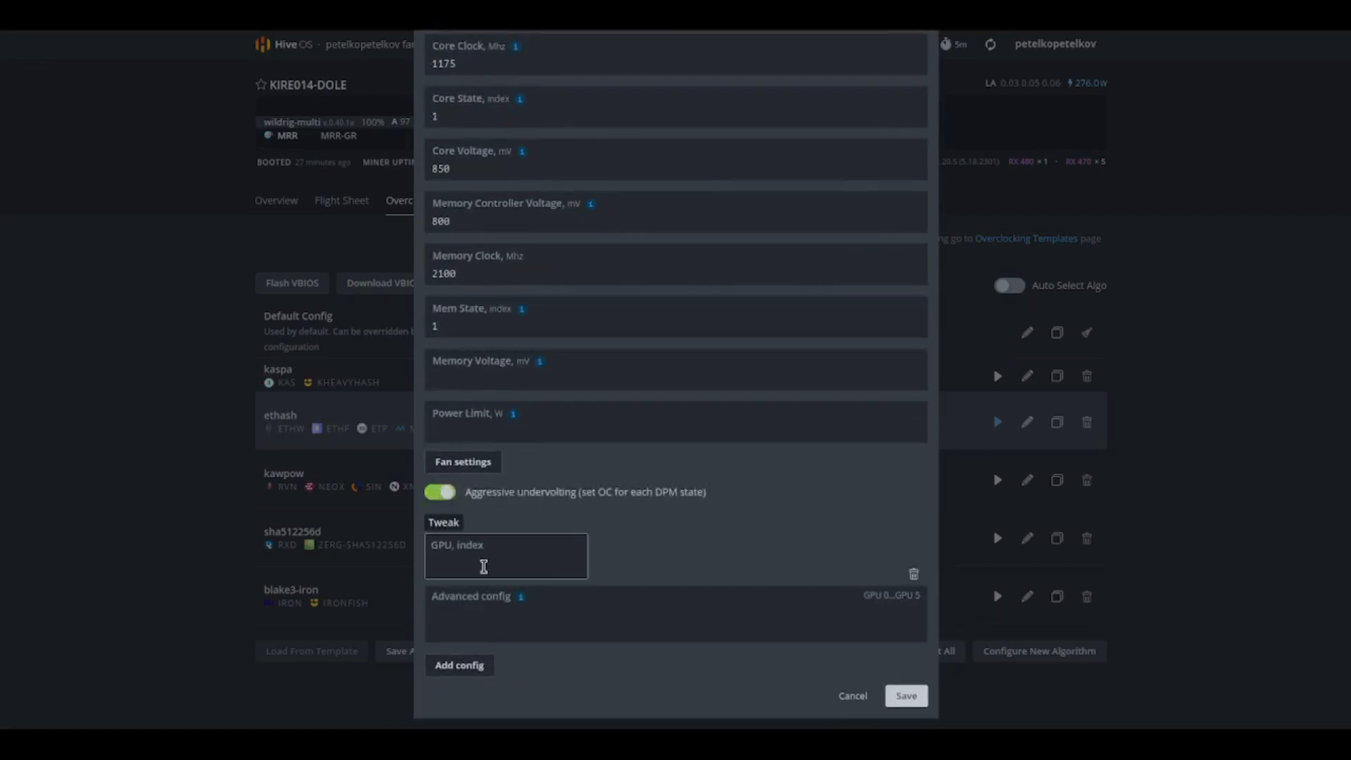
Step: Set the advanced config to the Polaris Samsung preset amdmemtweak --REF 20
mouse_move(520, 600)
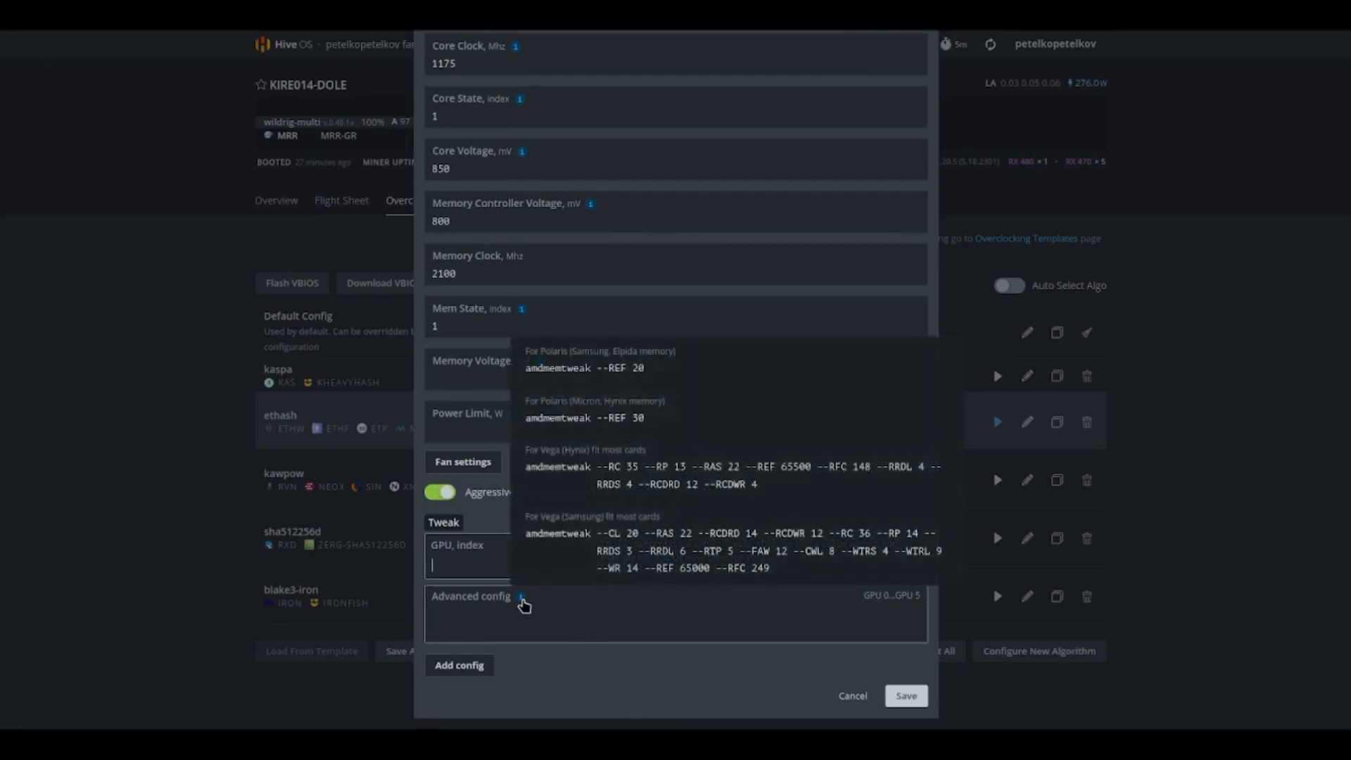
left_click(655, 484)
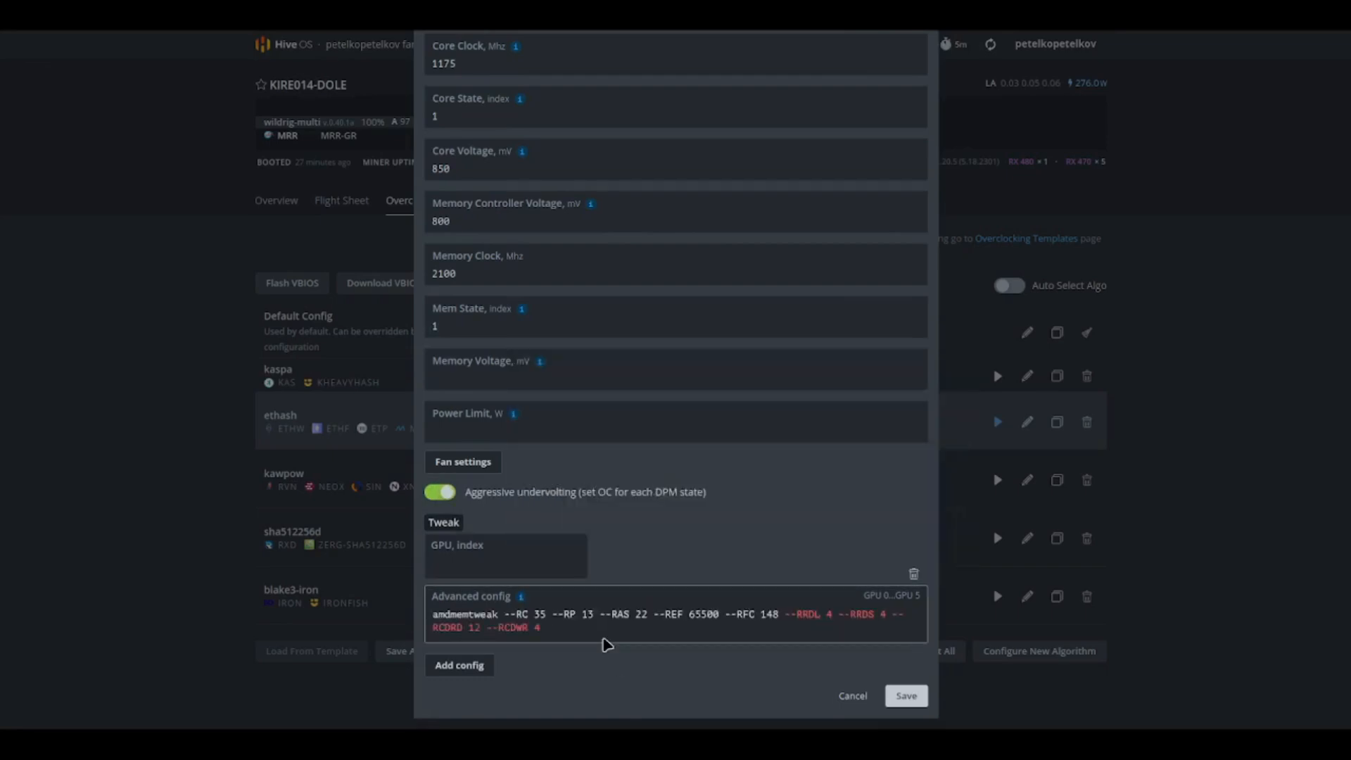
mouse_move(520, 599)
left_click(617, 369)
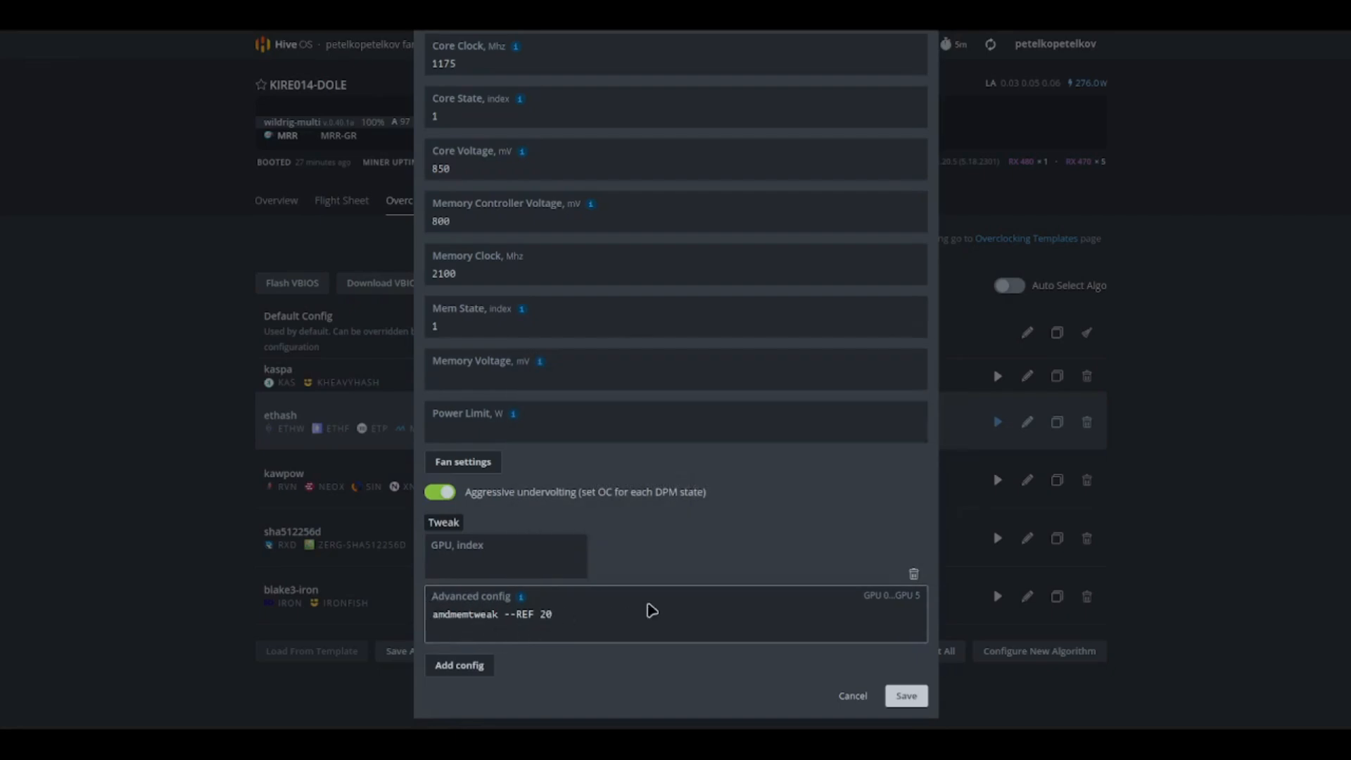
Step: Save the gr overclocking configuration
scroll(652, 610, "up", 3)
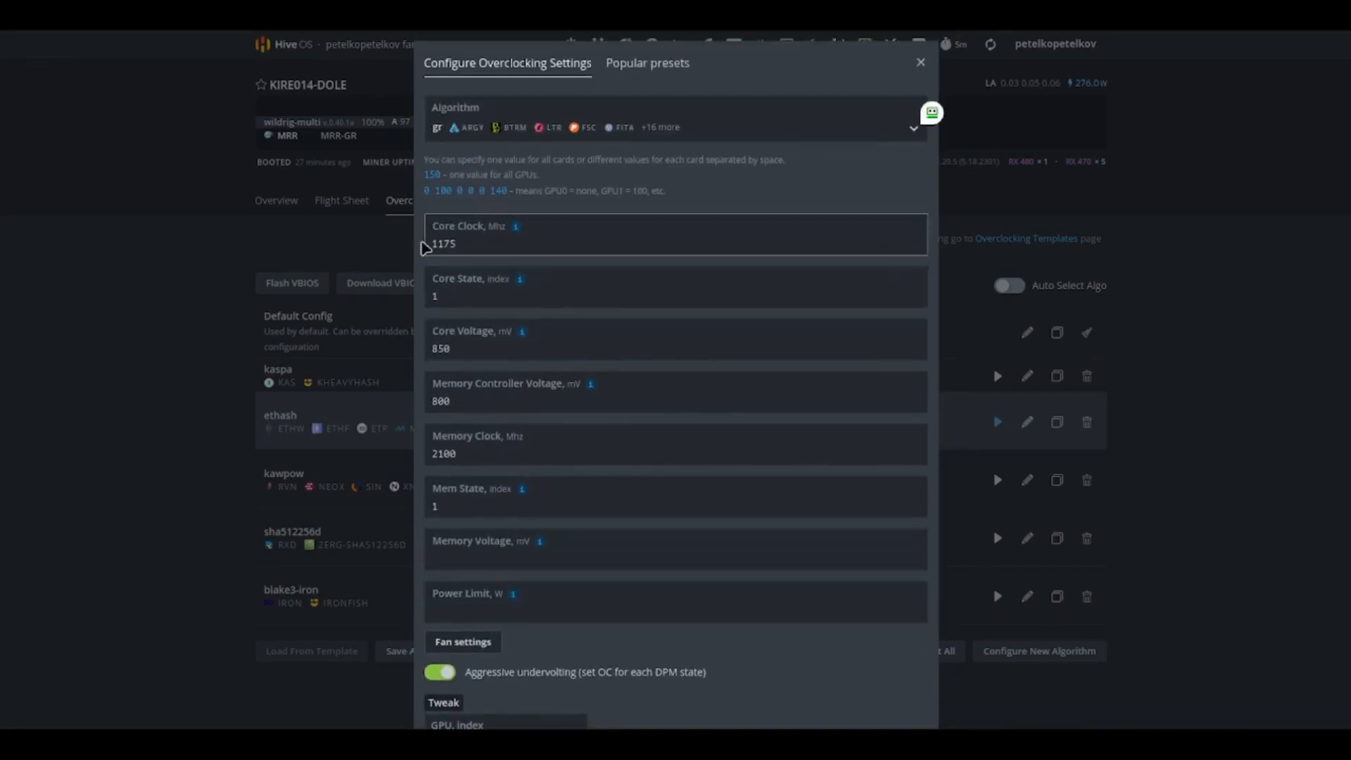
scroll(496, 352, "down", 5)
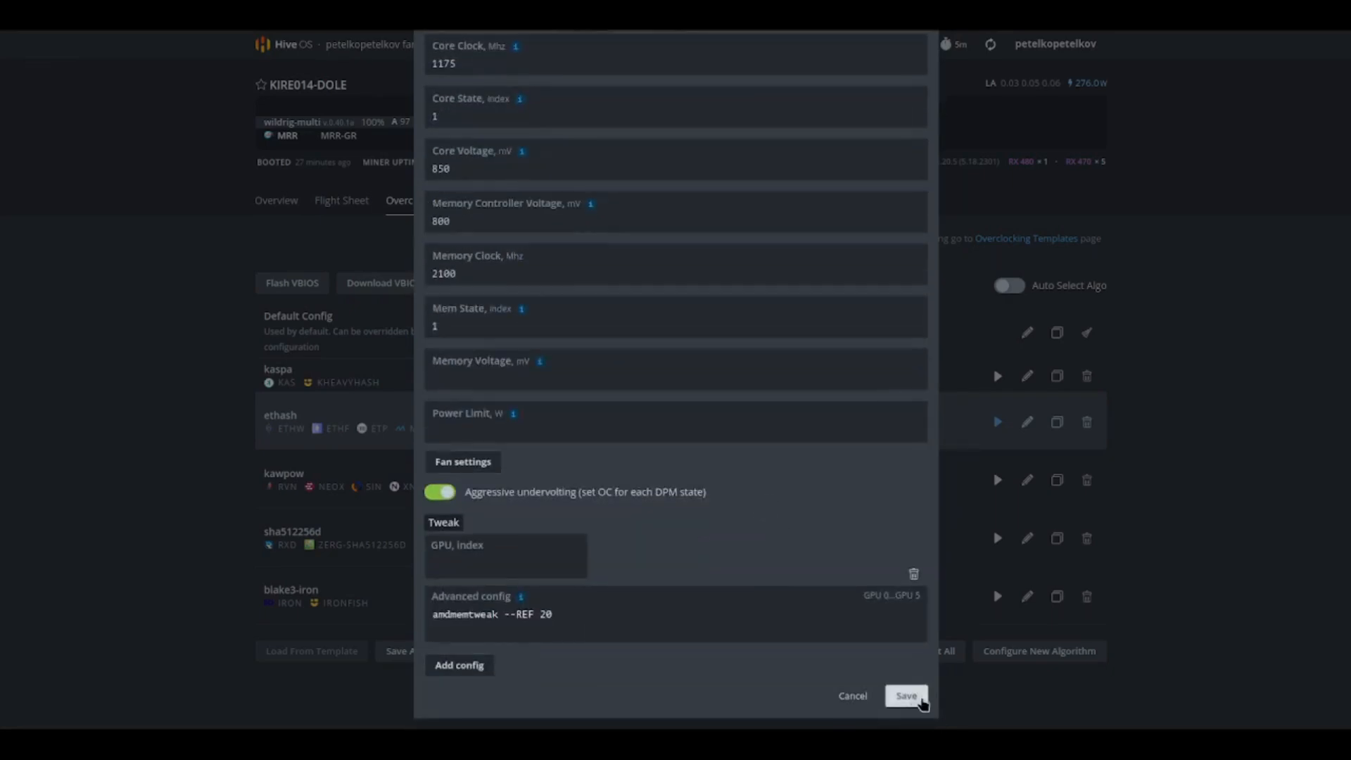
left_click(903, 694)
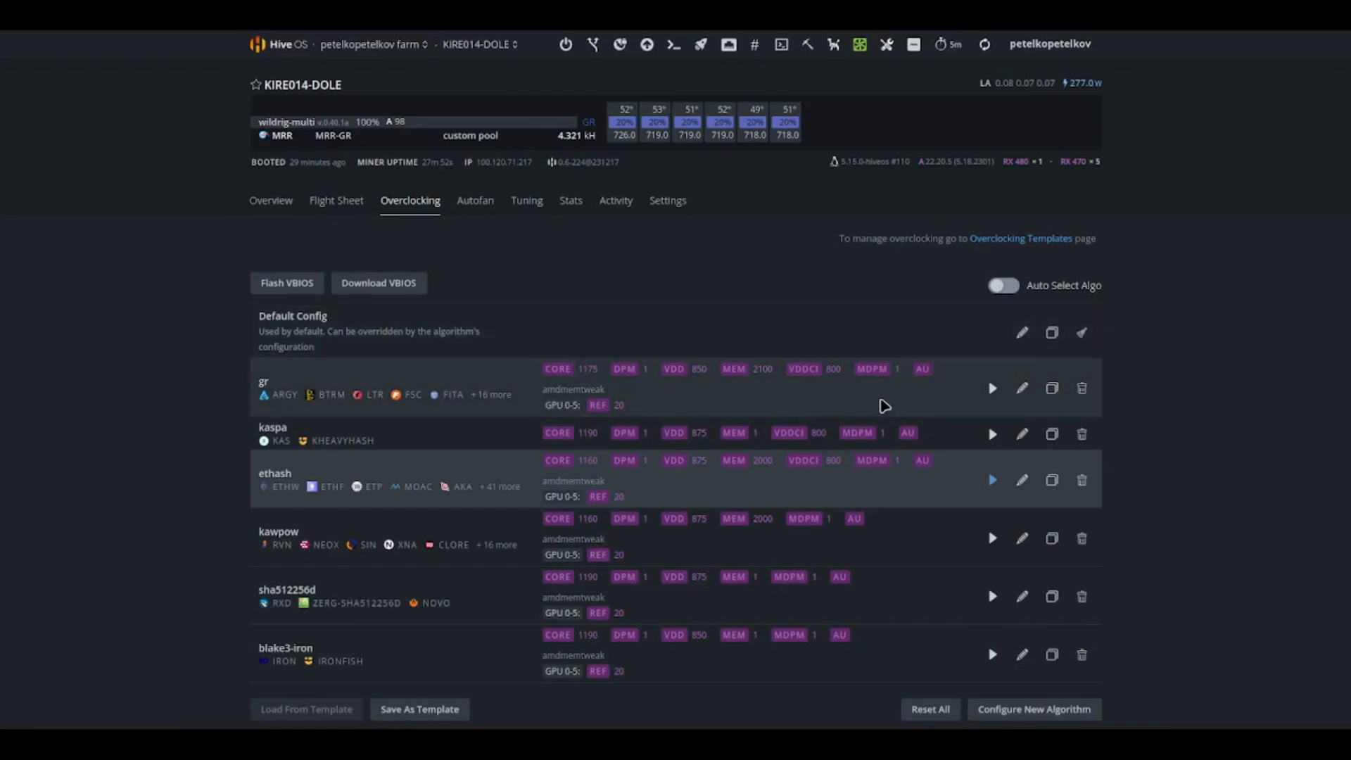
Step: Reopen the gr overclocking settings and save them again
left_click(1022, 392)
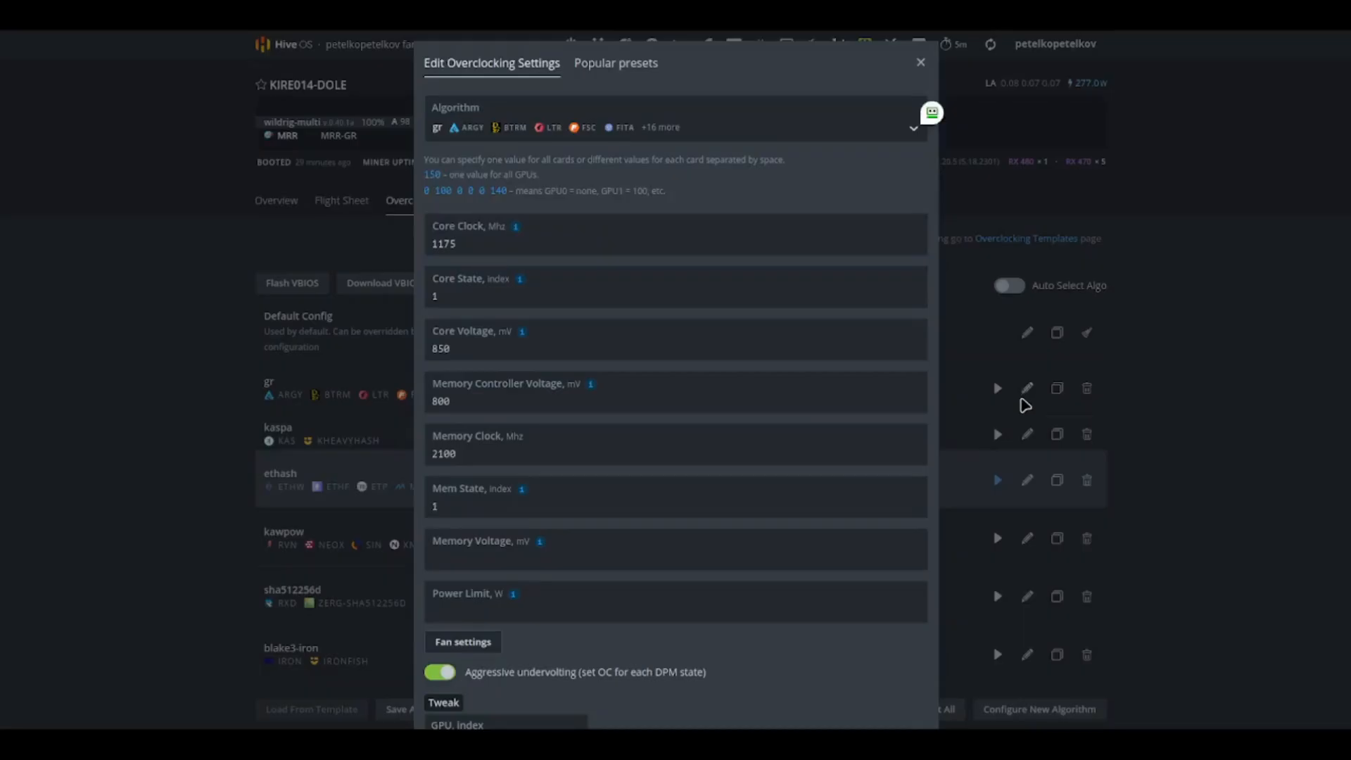
scroll(885, 446, "down", 10)
left_click(904, 694)
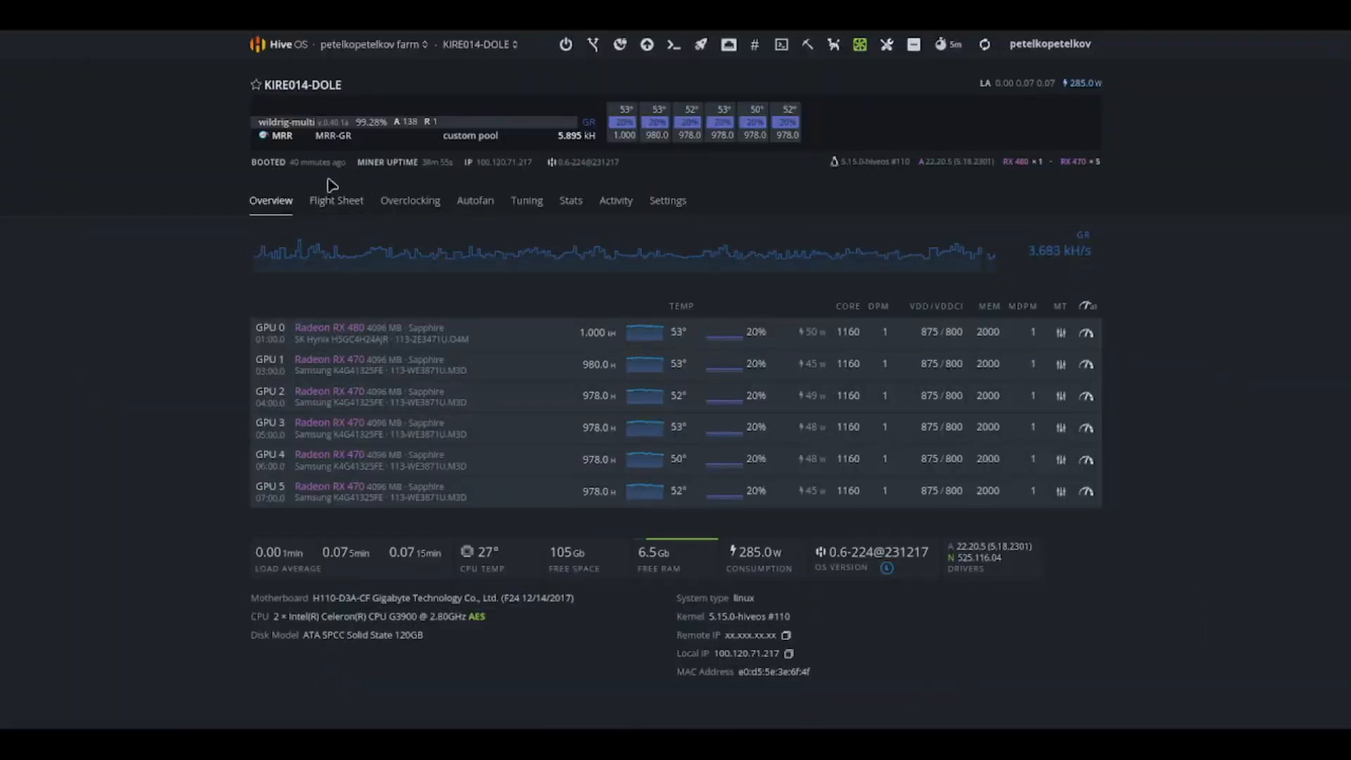
Step: Go to the farm's flight sheets and start a new flight sheet with the MECU coin
left_click(337, 201)
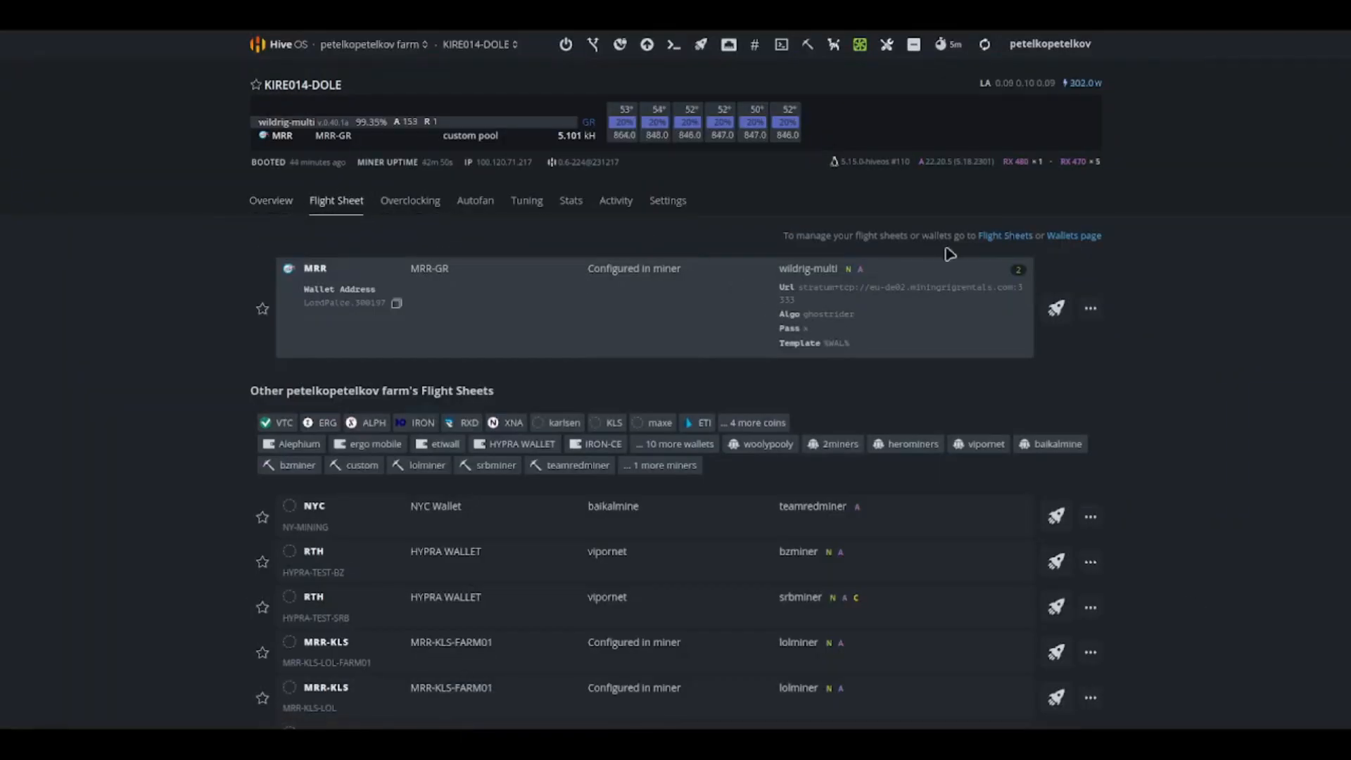
left_click(1007, 235)
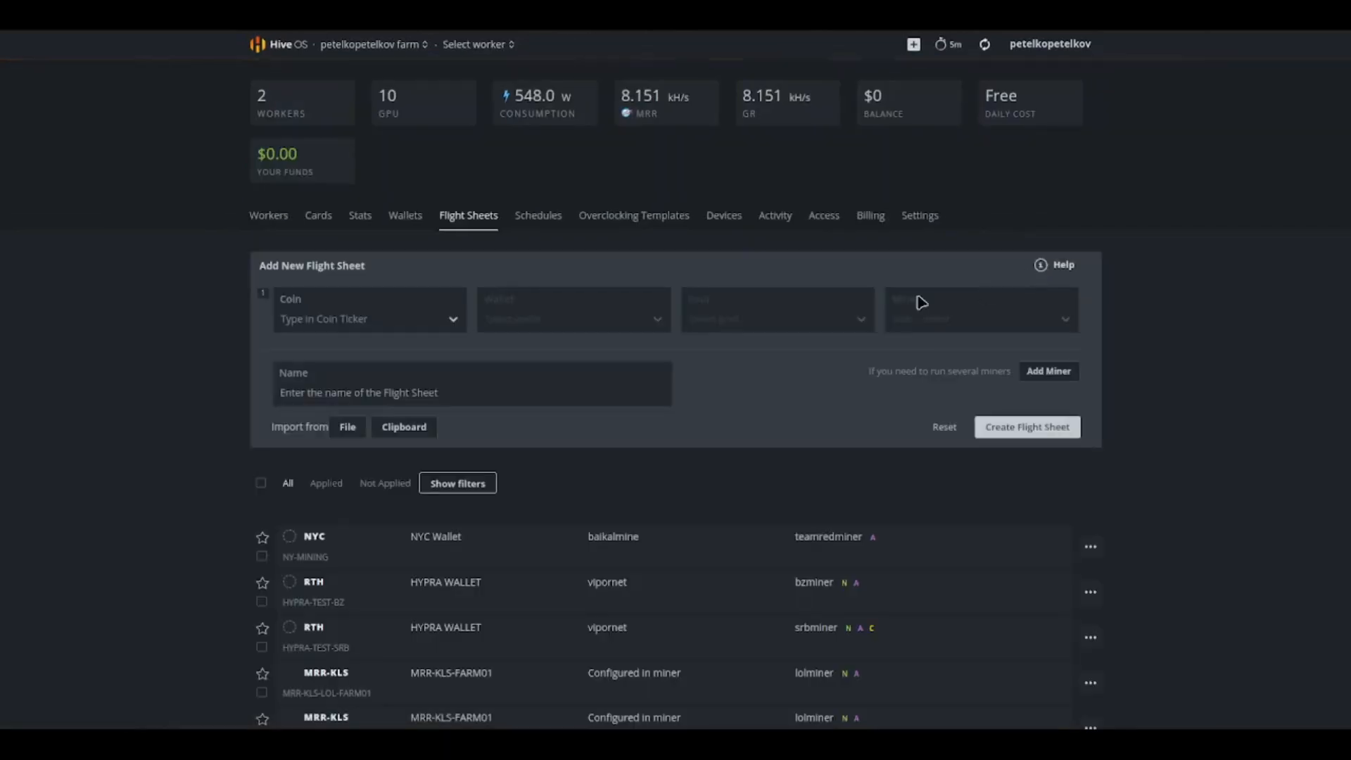
left_click(350, 322)
type("mecu")
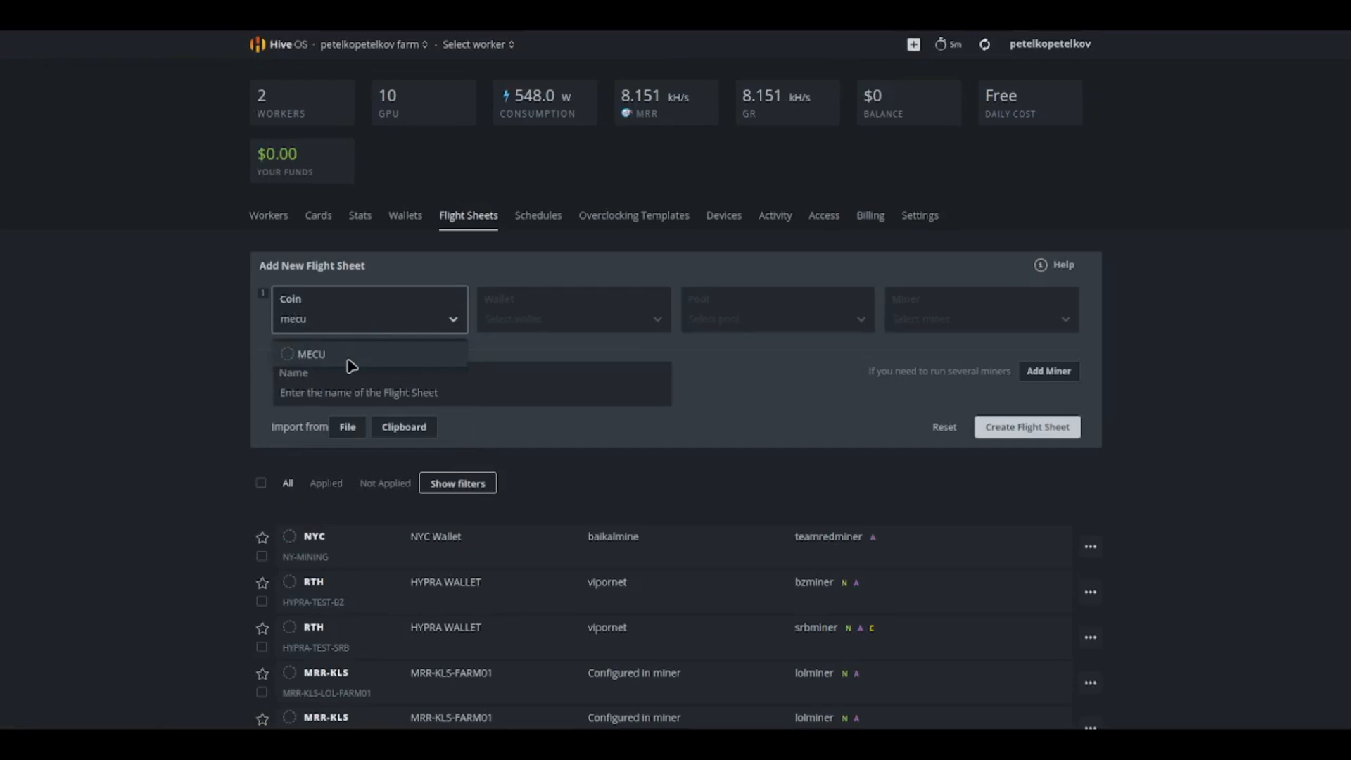
left_click(350, 357)
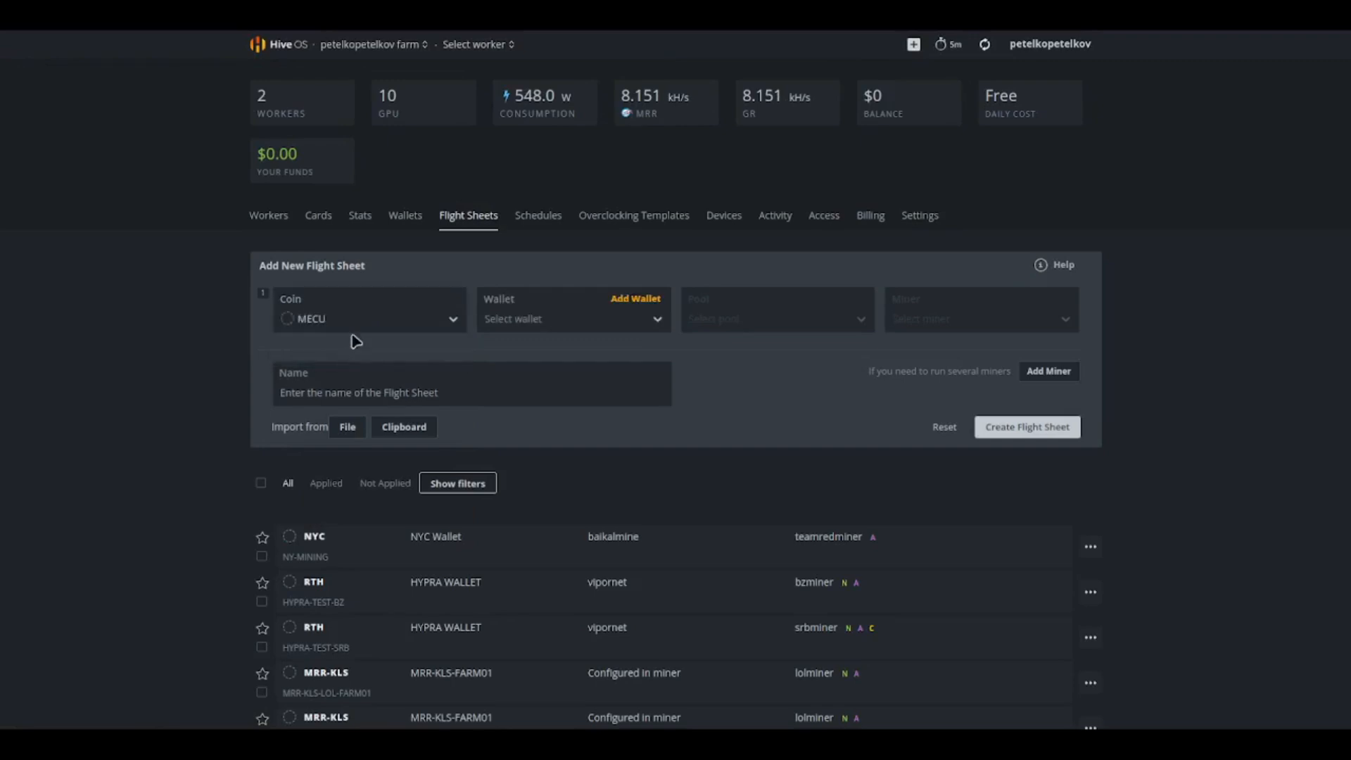
Step: Select the MECUAI-TEST wallet and the Configure in miner pool for the flight sheet
left_click(567, 320)
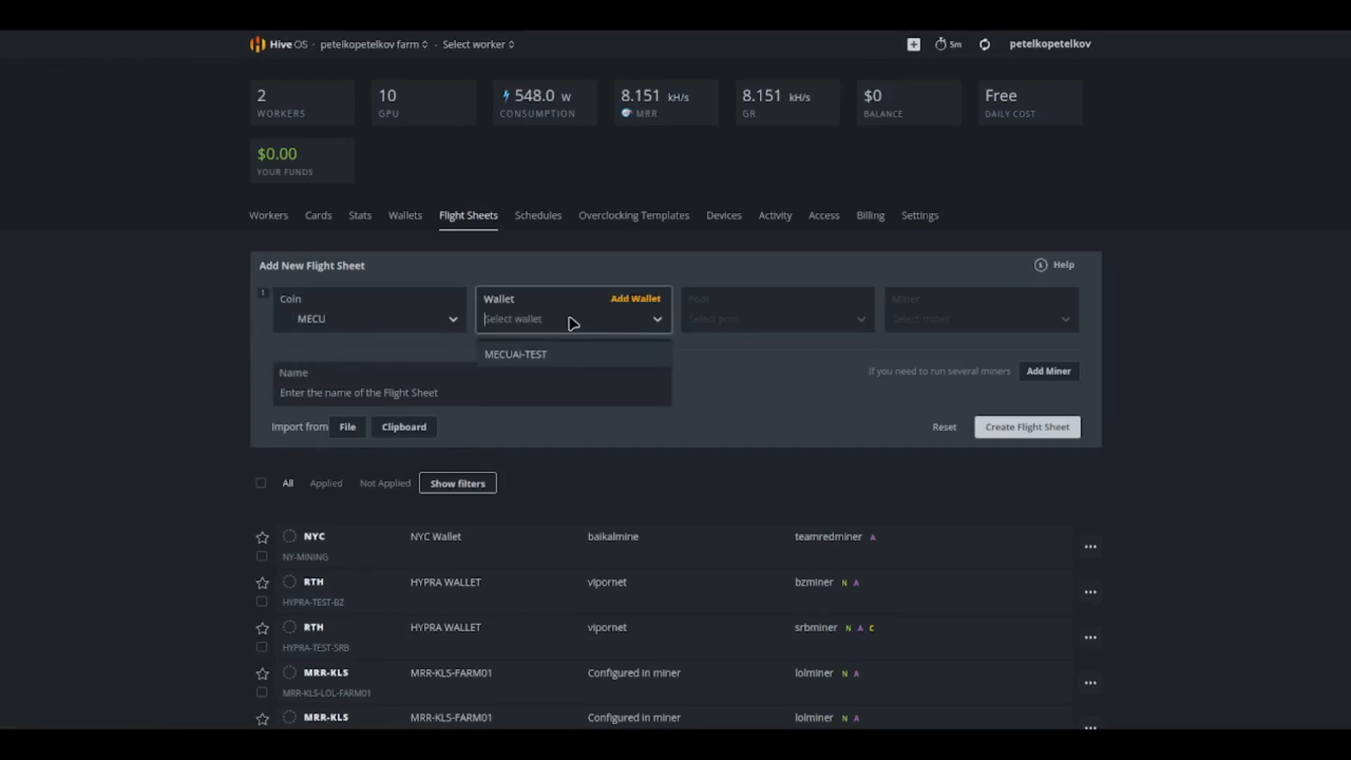
left_click(515, 357)
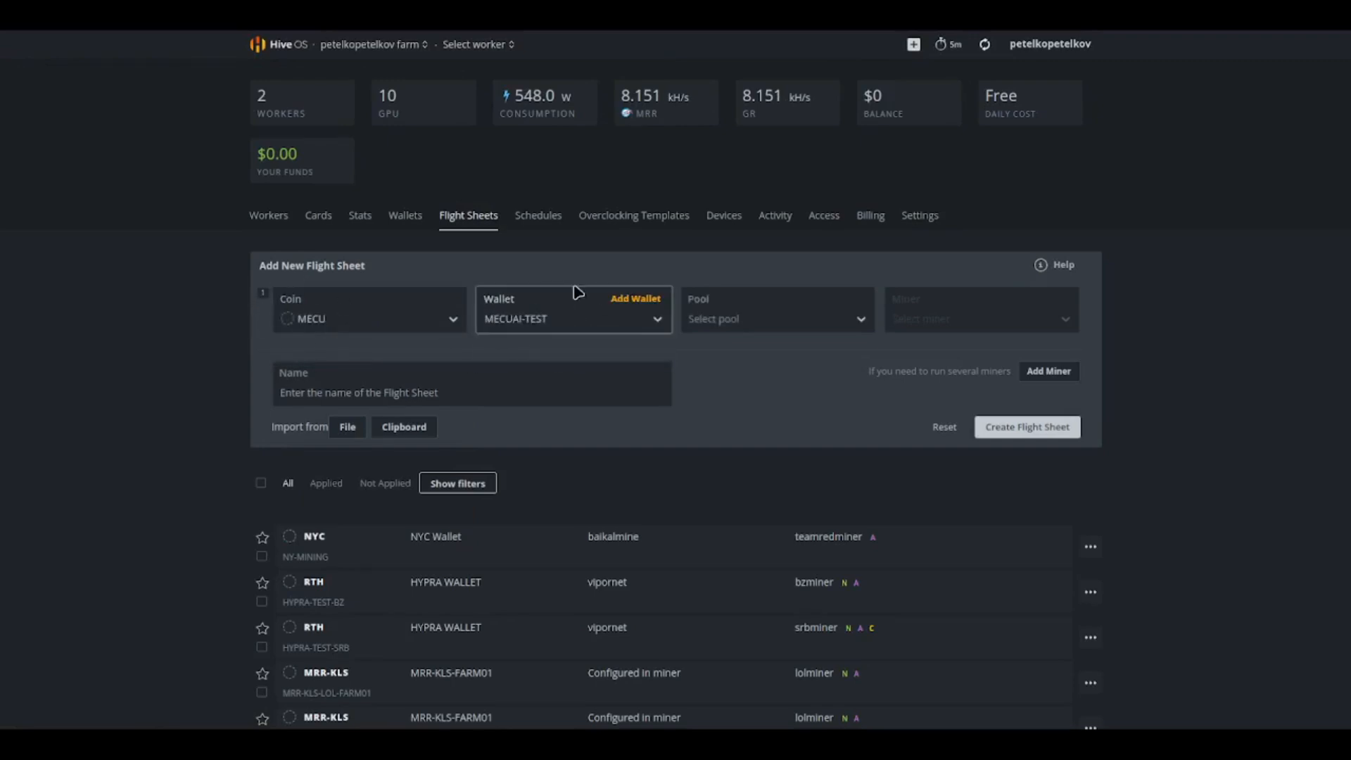
left_click(723, 328)
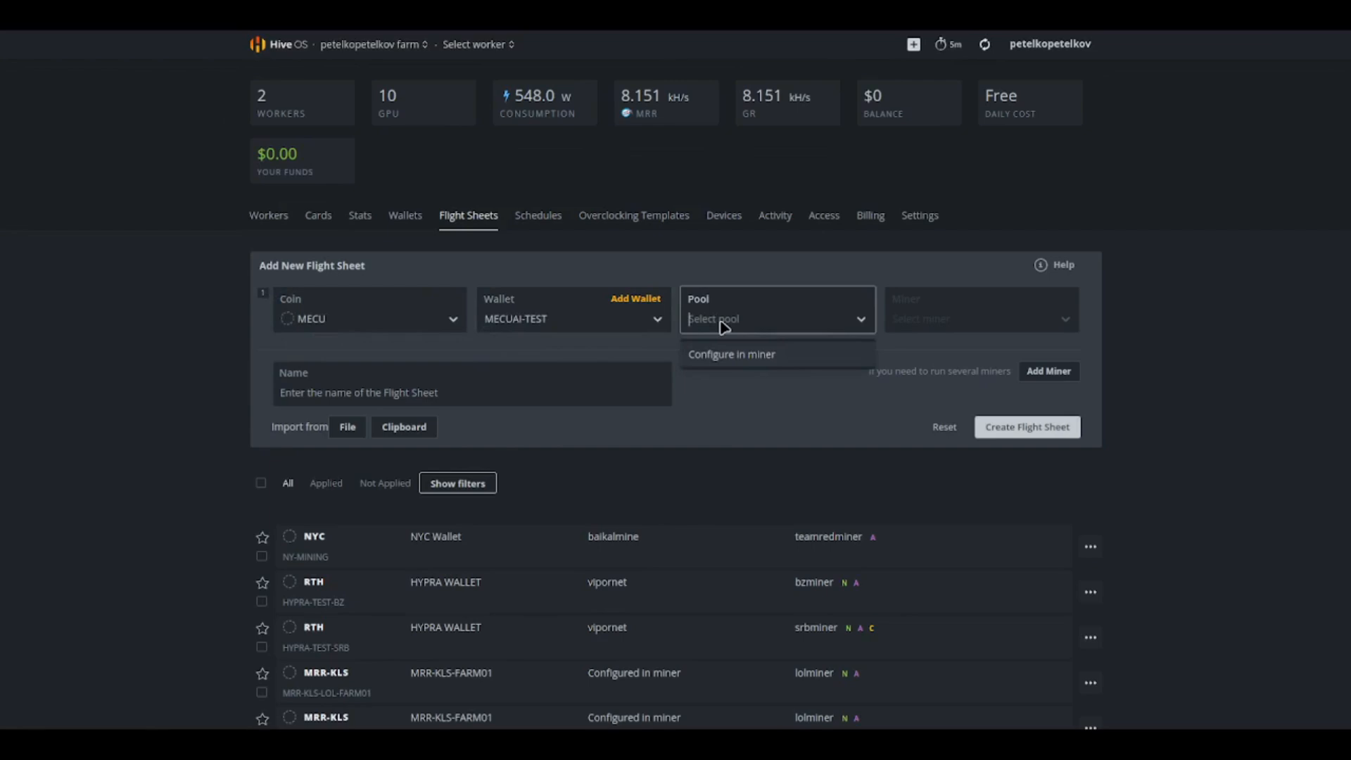
left_click(746, 360)
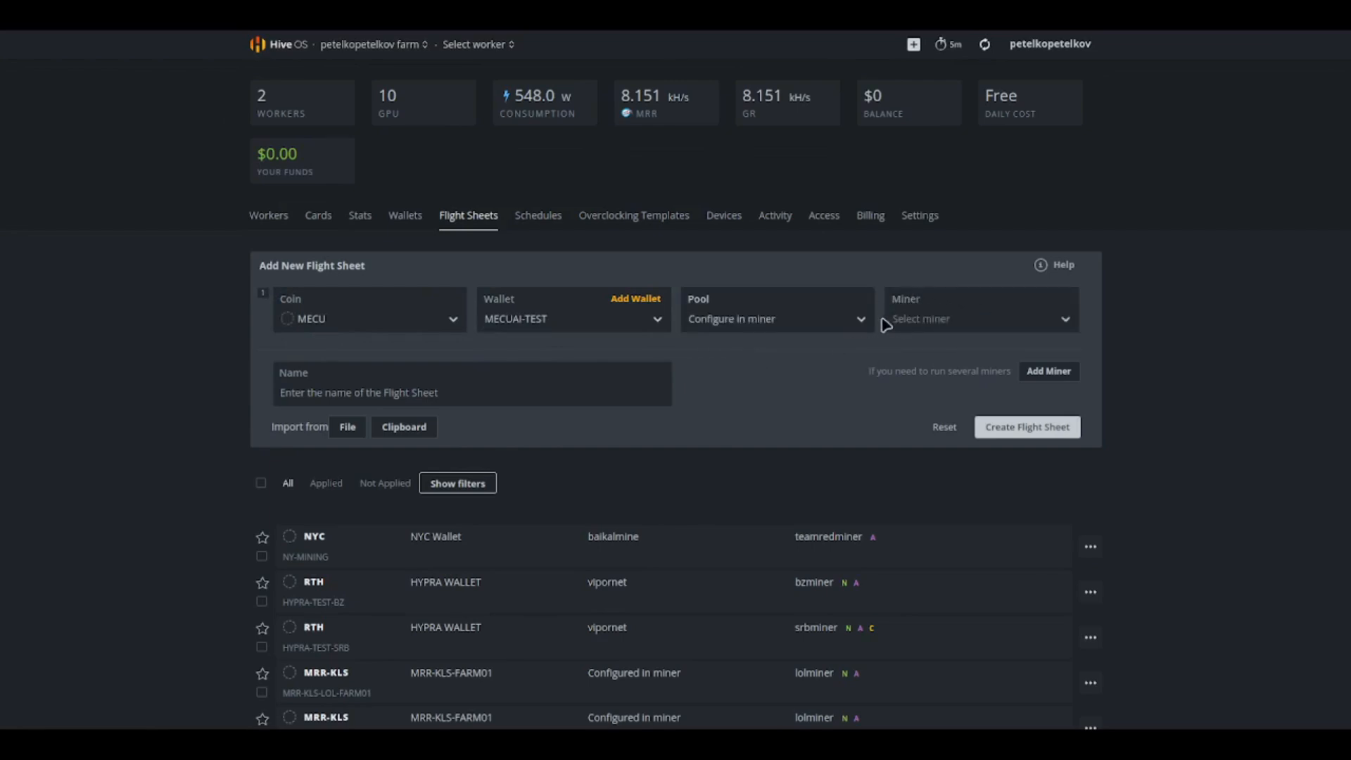
Step: Choose WildRig Multi as the miner and open its miner configuration
left_click(918, 320)
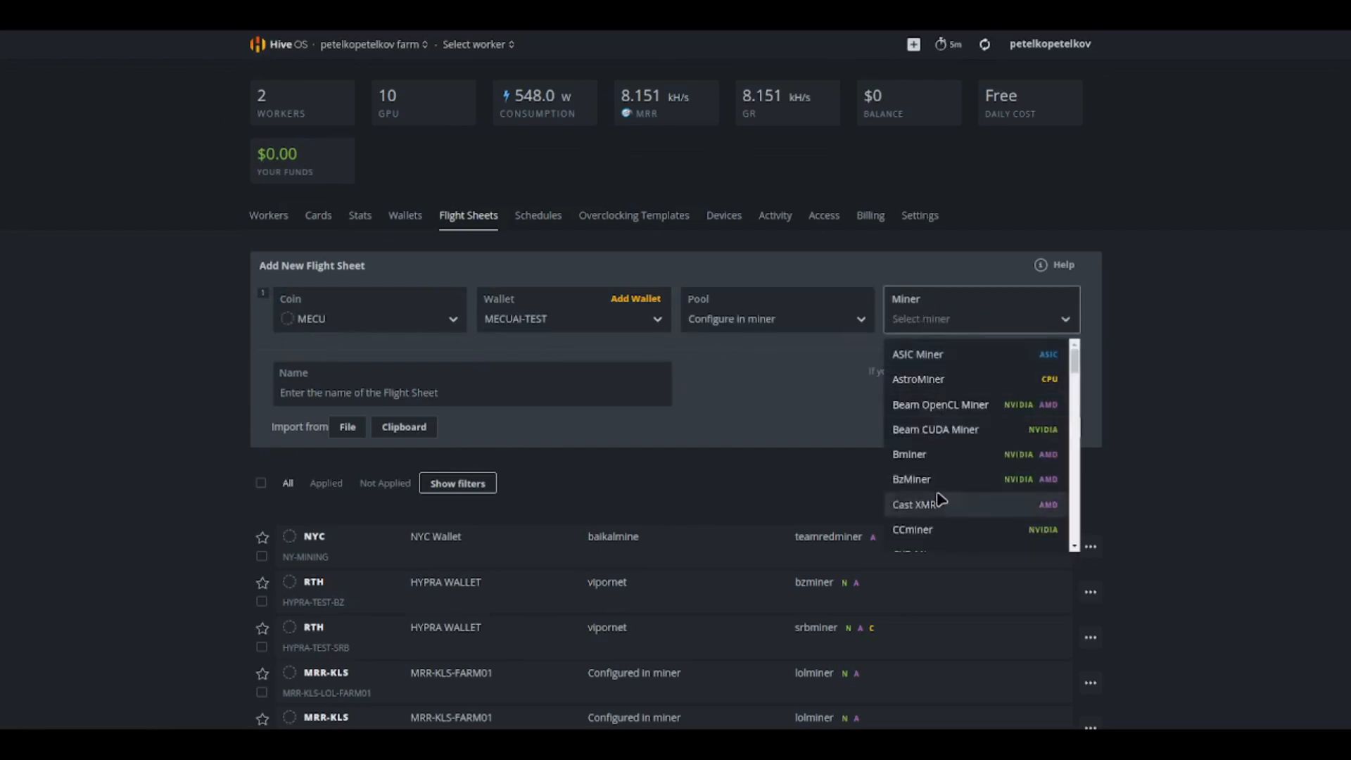
scroll(942, 498, "down", 15)
scroll(941, 498, "down", 12)
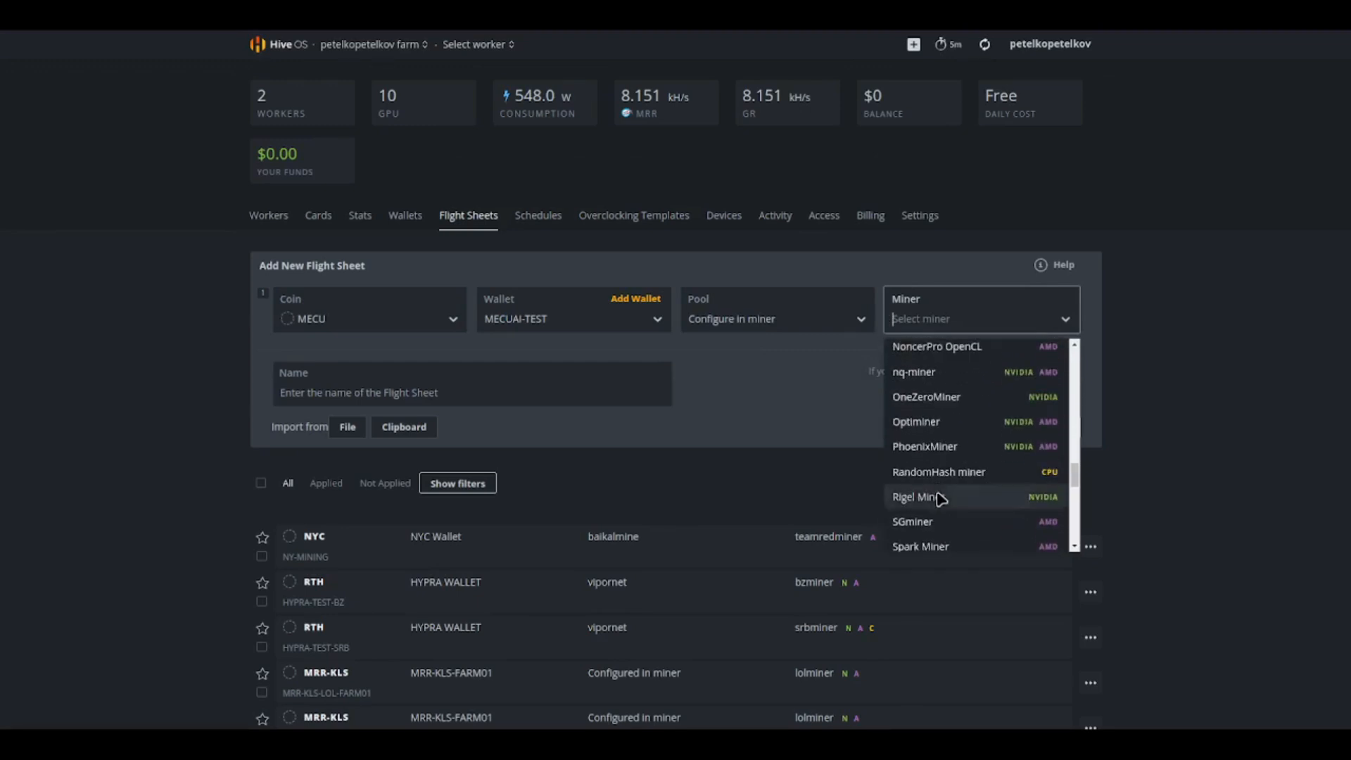
left_click(928, 485)
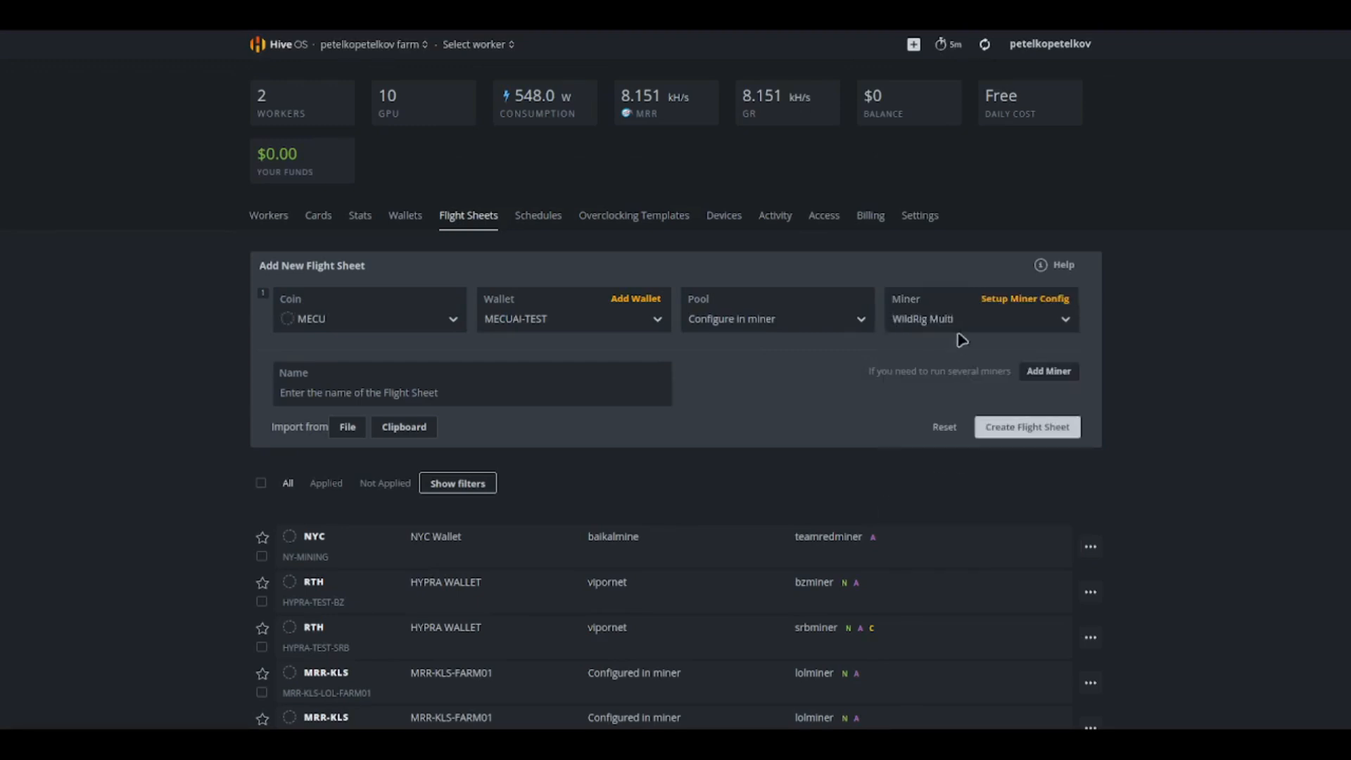
left_click(1000, 300)
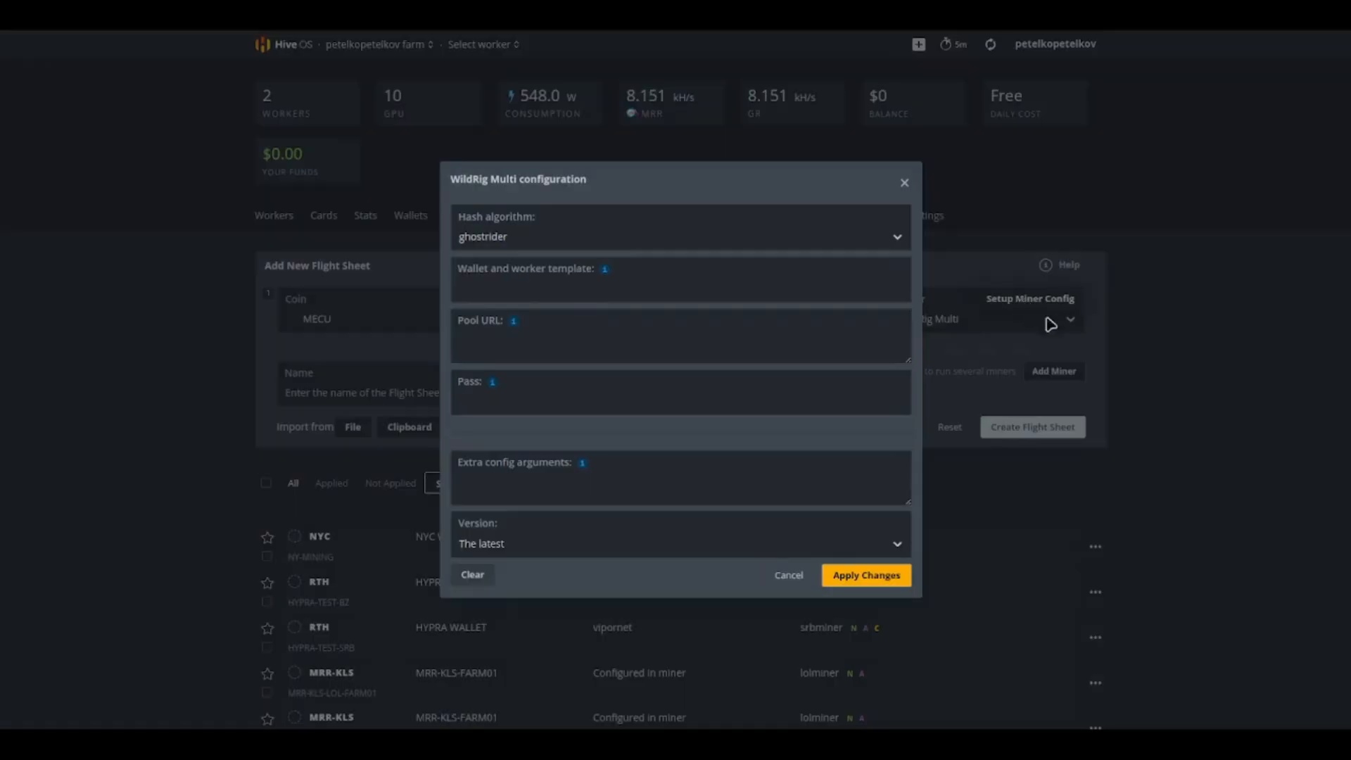
Step: Insert the %WAL%.%WORKER_NAME% example into the wallet and worker template field
left_click(624, 299)
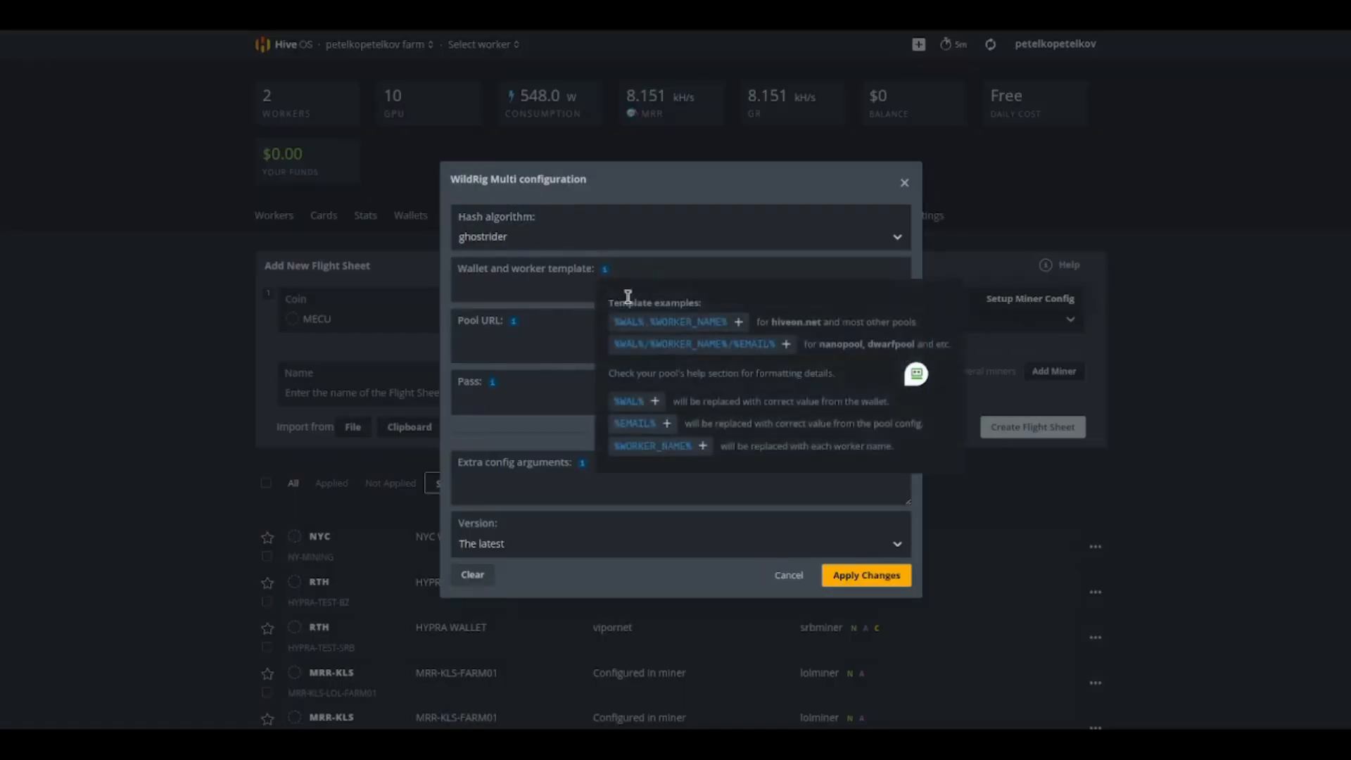
left_click(648, 330)
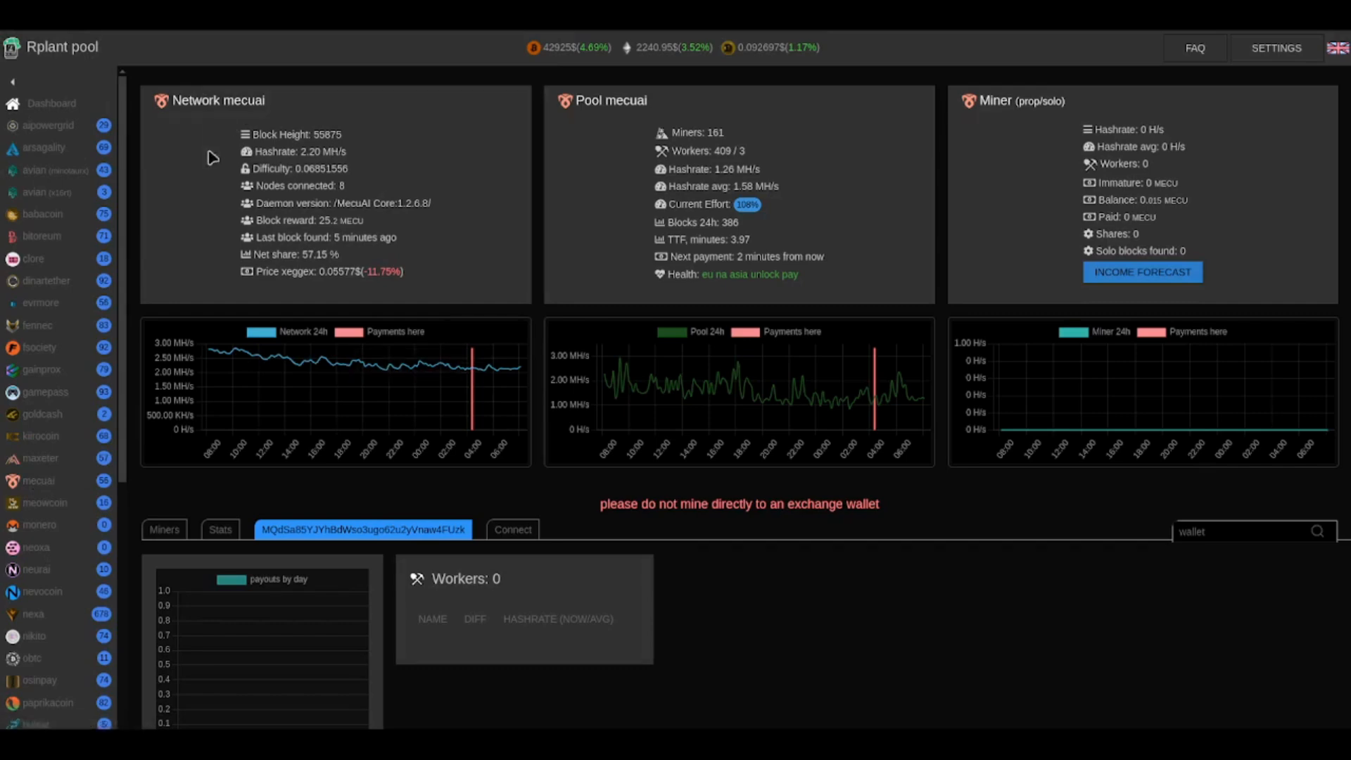
Step: On the Rplant MECU connect page, generate a wildrig-multi config for Windows with the Europe stratum and SSL turned off
left_click(525, 532)
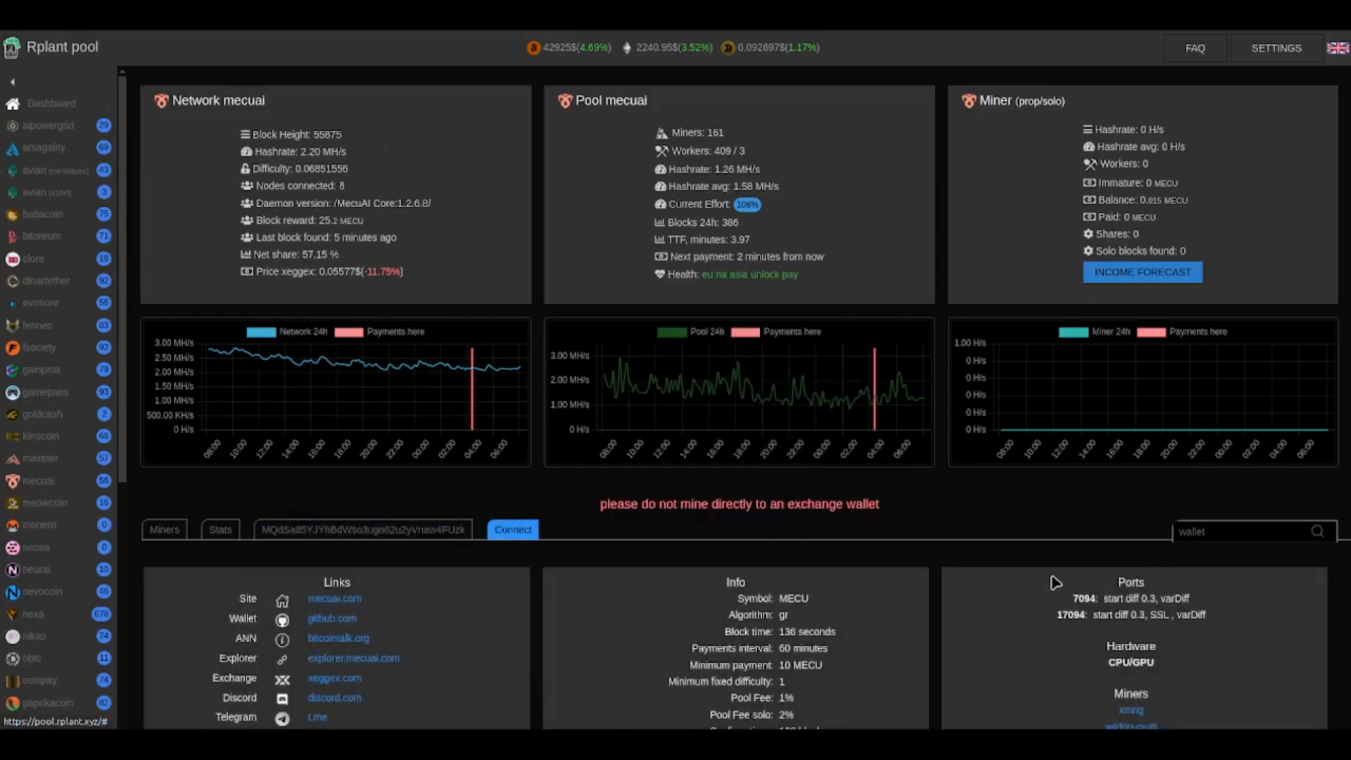
scroll(1056, 582, "down", 5)
left_click(796, 436)
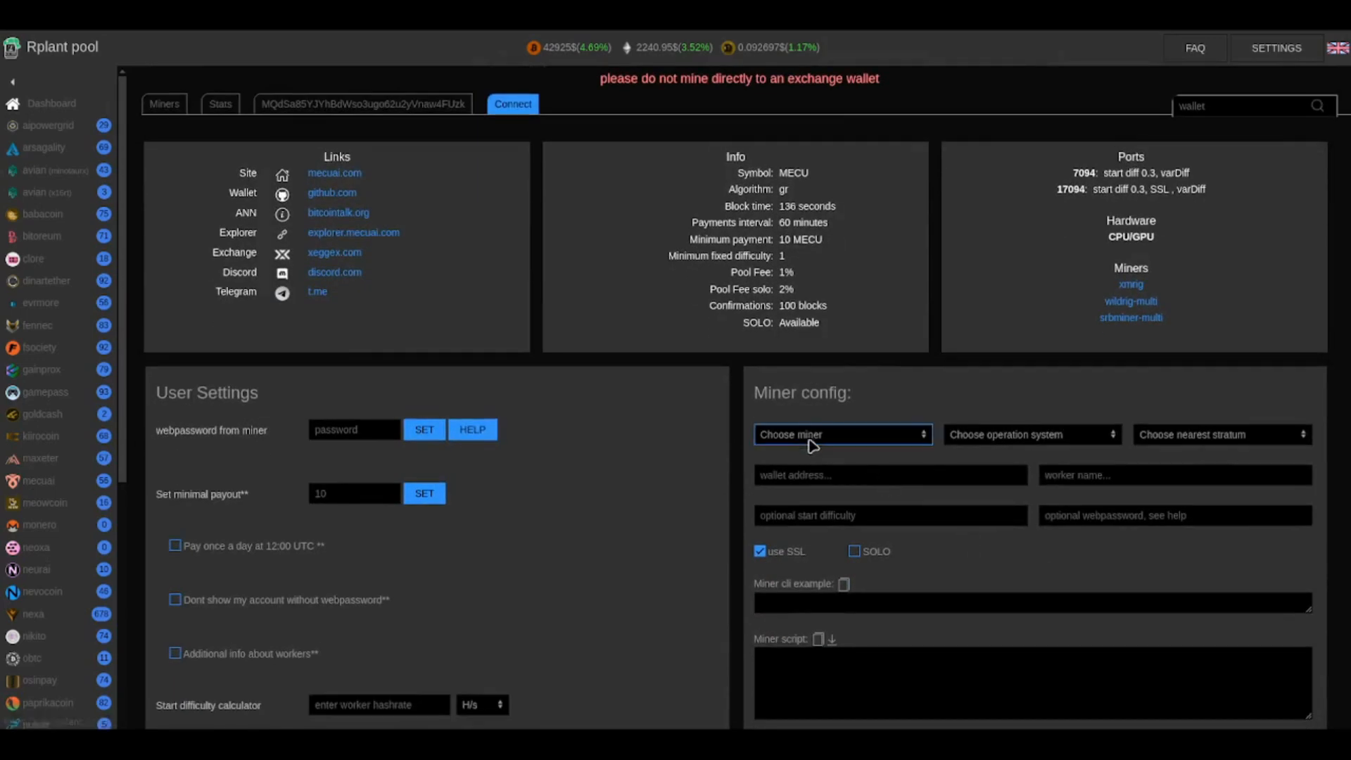
left_click(787, 471)
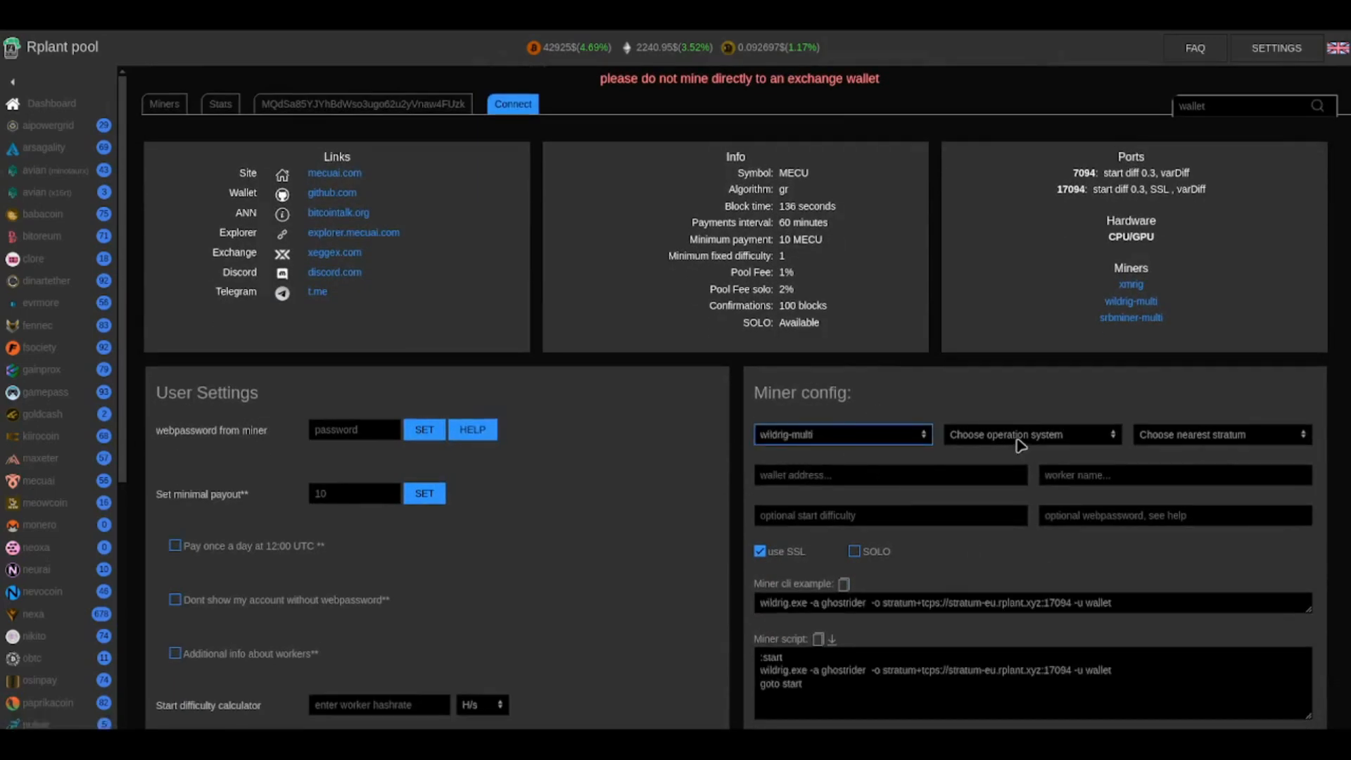
left_click(1022, 443)
left_click(998, 461)
left_click(1195, 444)
left_click(1195, 461)
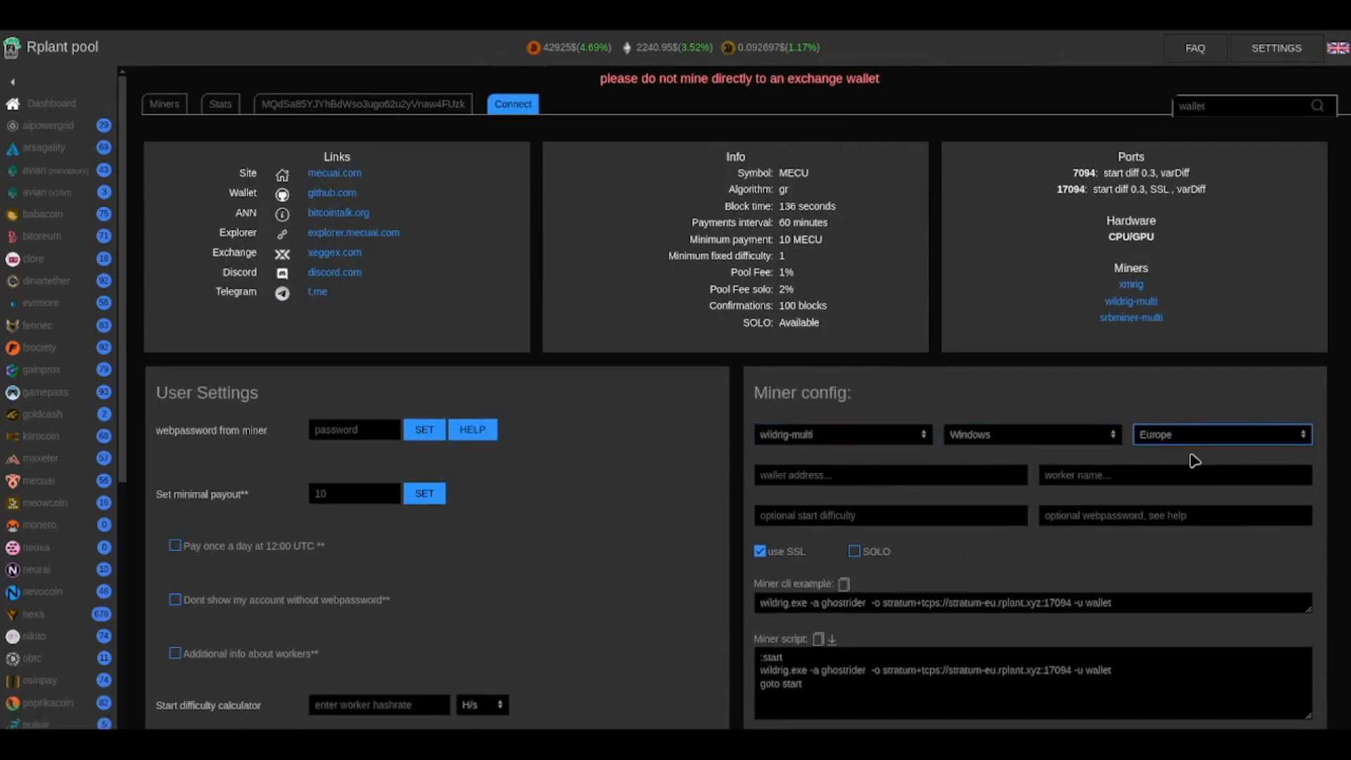
left_click(761, 552)
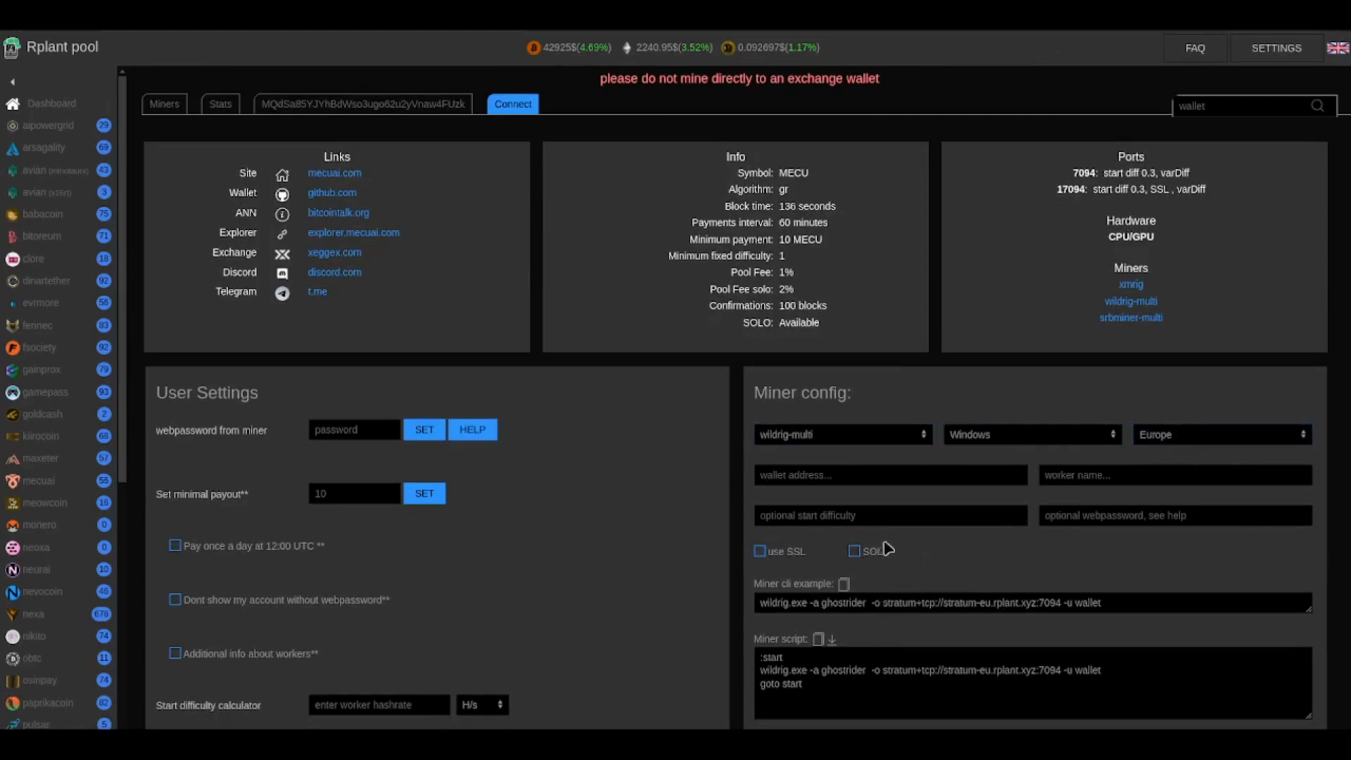
Step: Copy the stratum URL into the Pool URL, set the pass to x, and apply the miner configuration
left_click_drag(880, 606, 1061, 605)
key("ctrl+c")
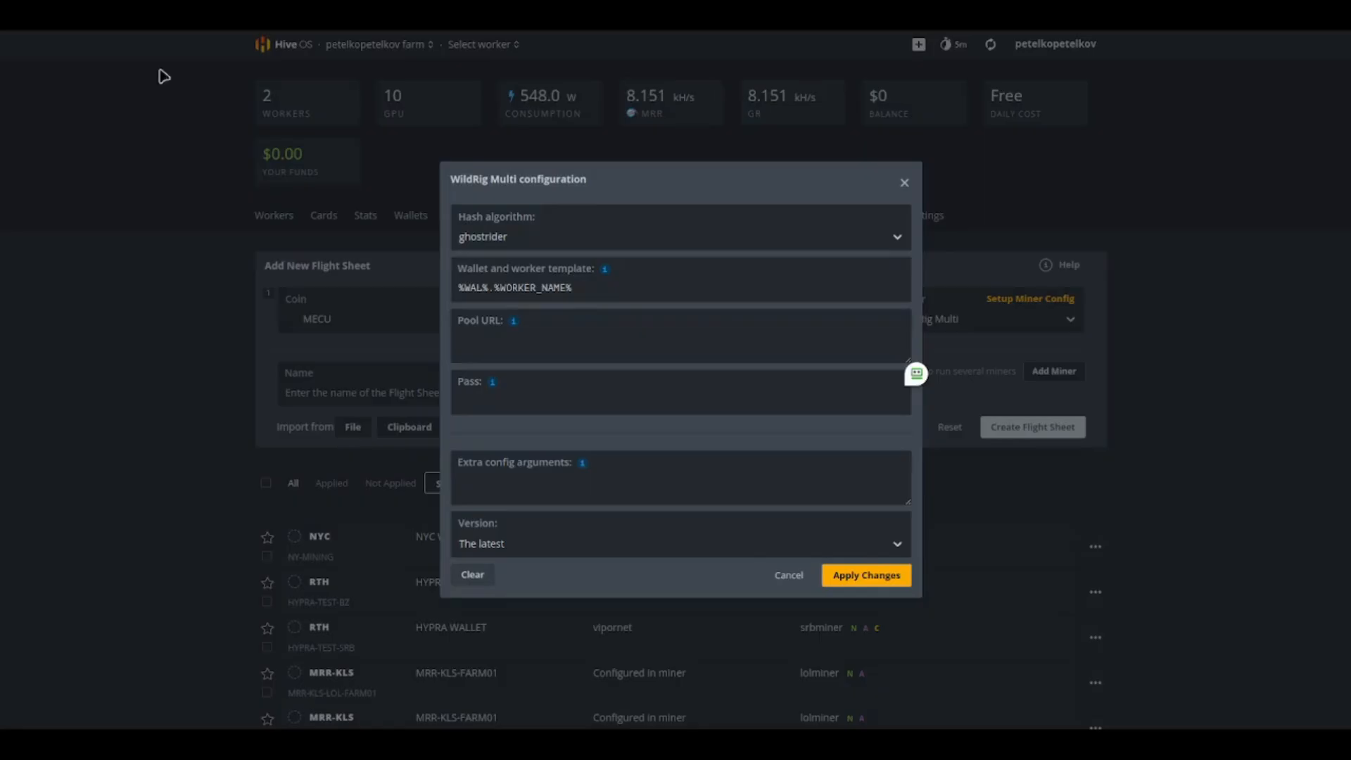
left_click(483, 339)
key("ctrl+v")
left_click(502, 393)
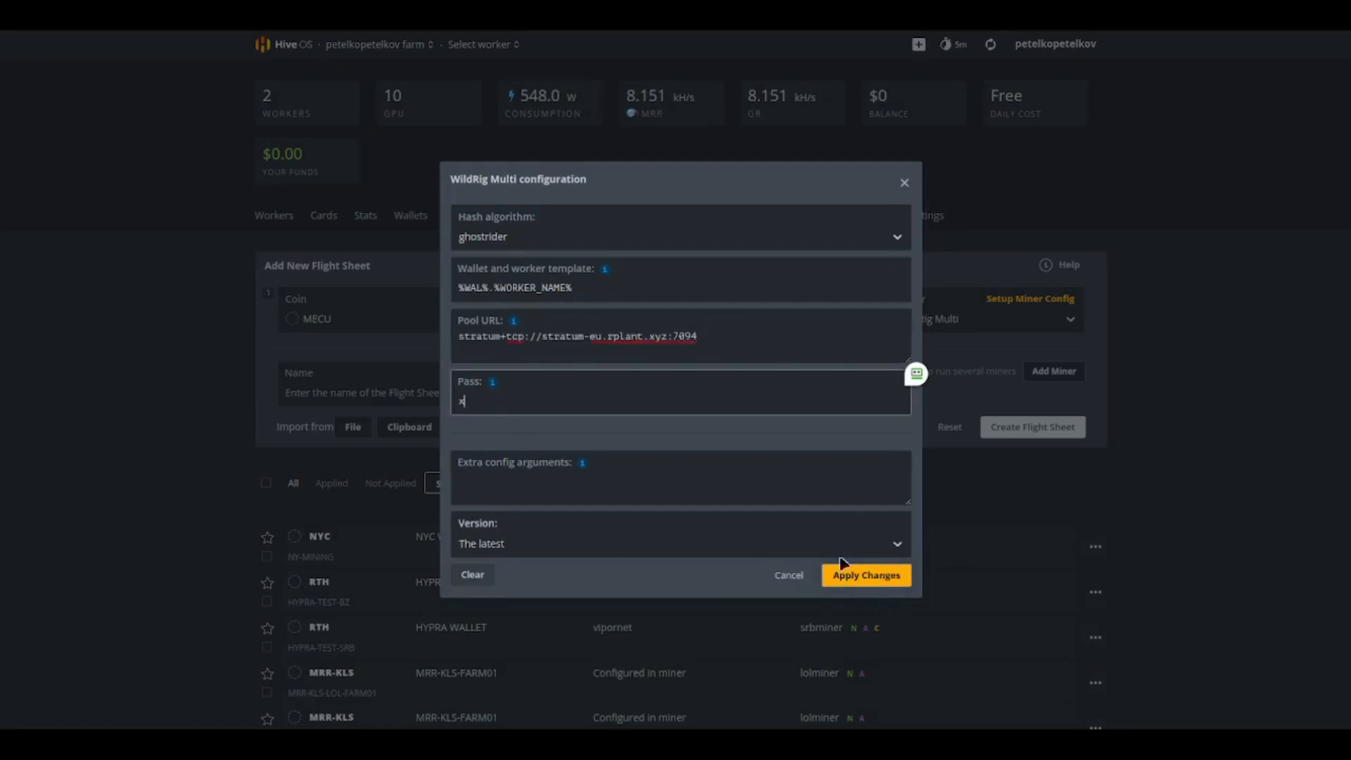
left_click(840, 586)
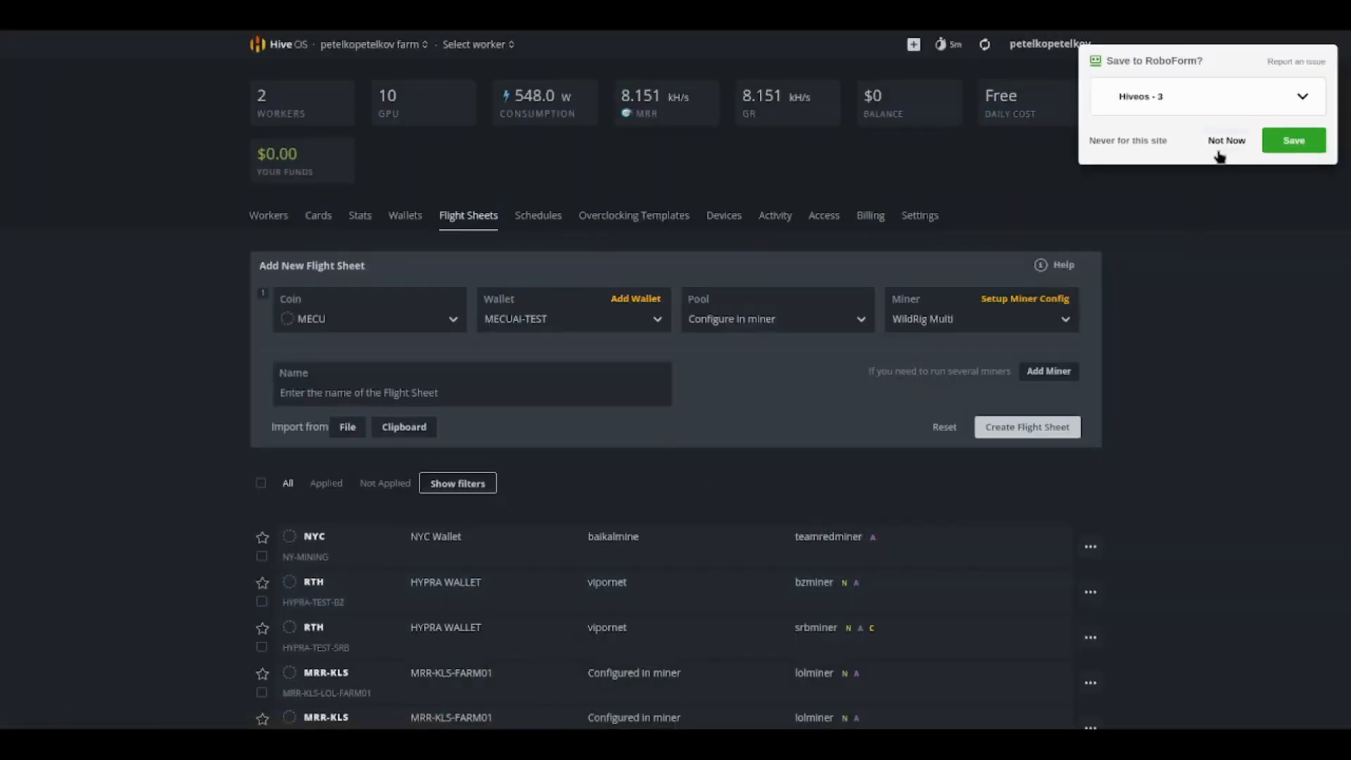
Step: Dismiss the password-save prompt, name the flight sheet MECUAI-AMD-TEST and create it
left_click(1225, 145)
left_click(406, 395)
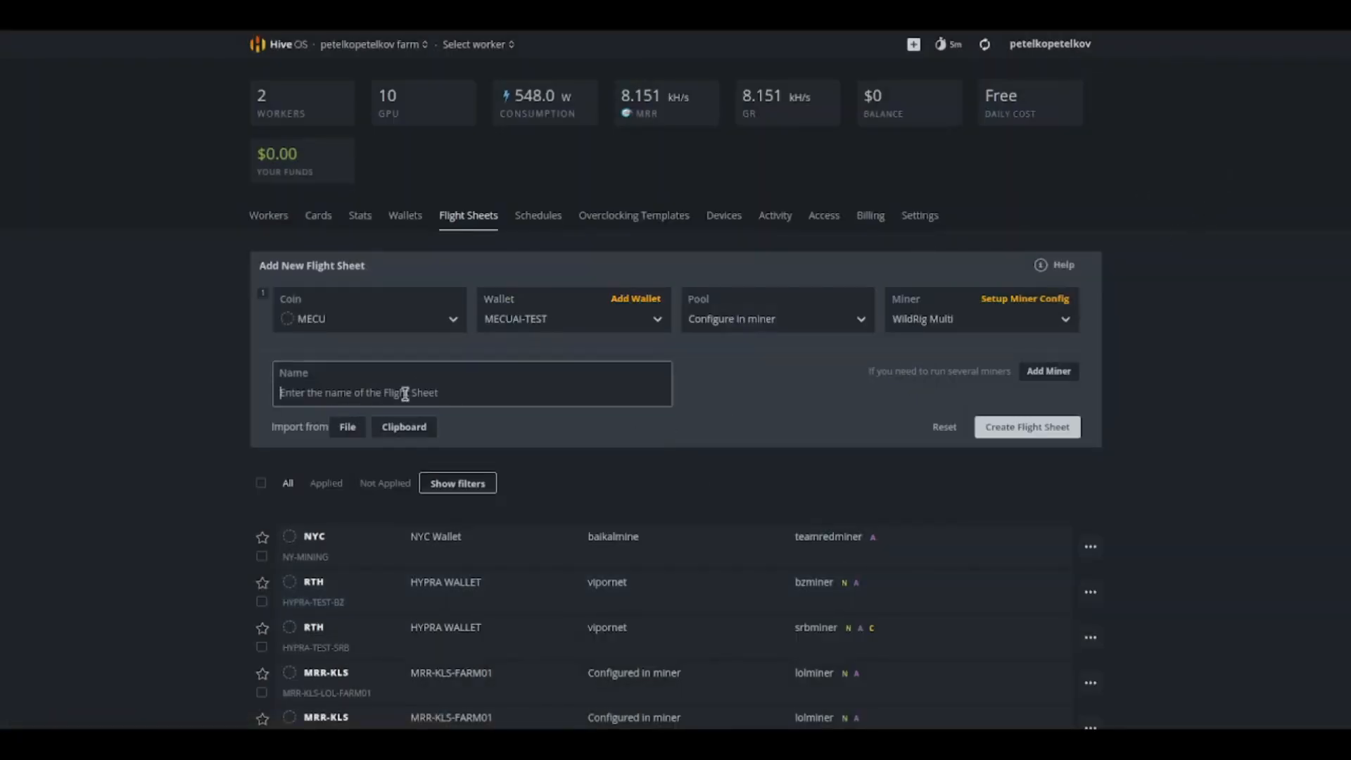
type("MECUAI-AMD-TEST")
left_click(1017, 428)
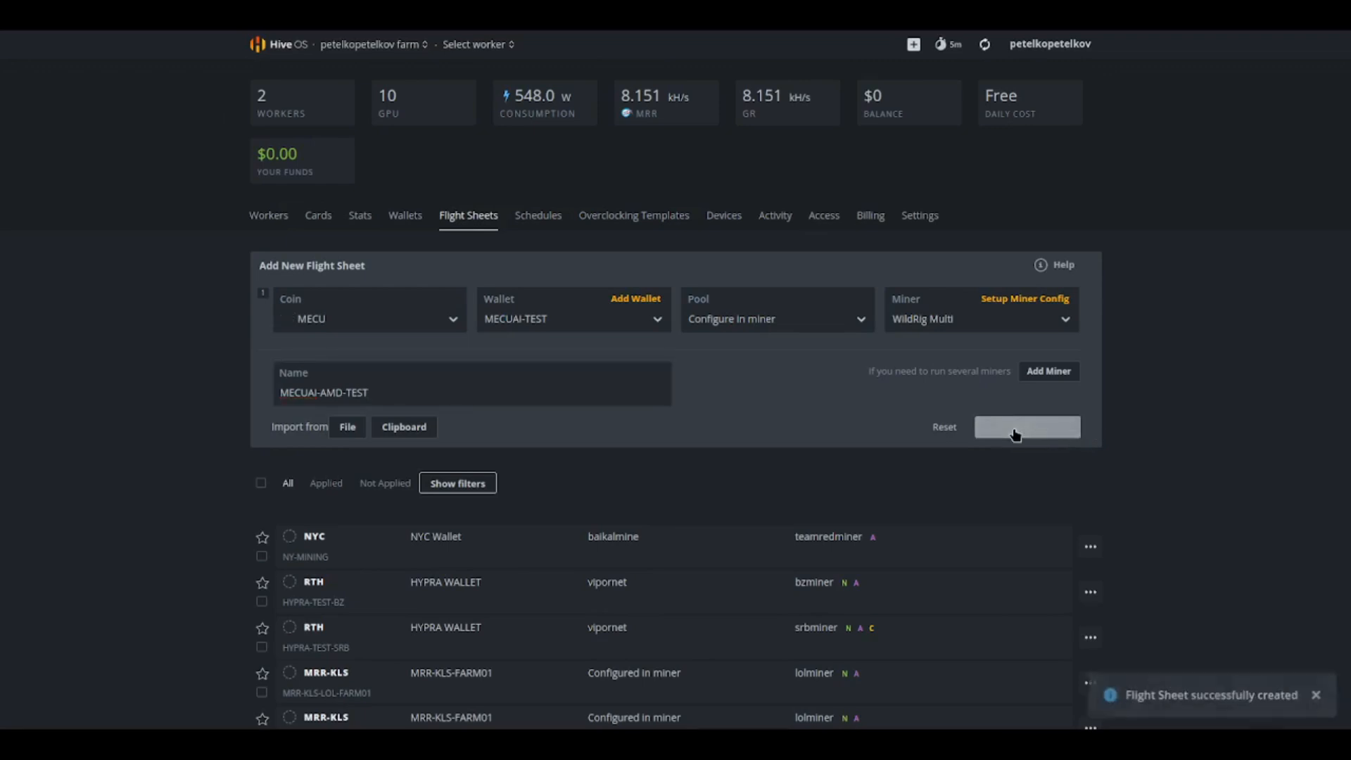
Step: Apply the MECUAI-AMD-TEST flight sheet to the KIRE014-DOLE worker
scroll(1018, 436, "up", 6)
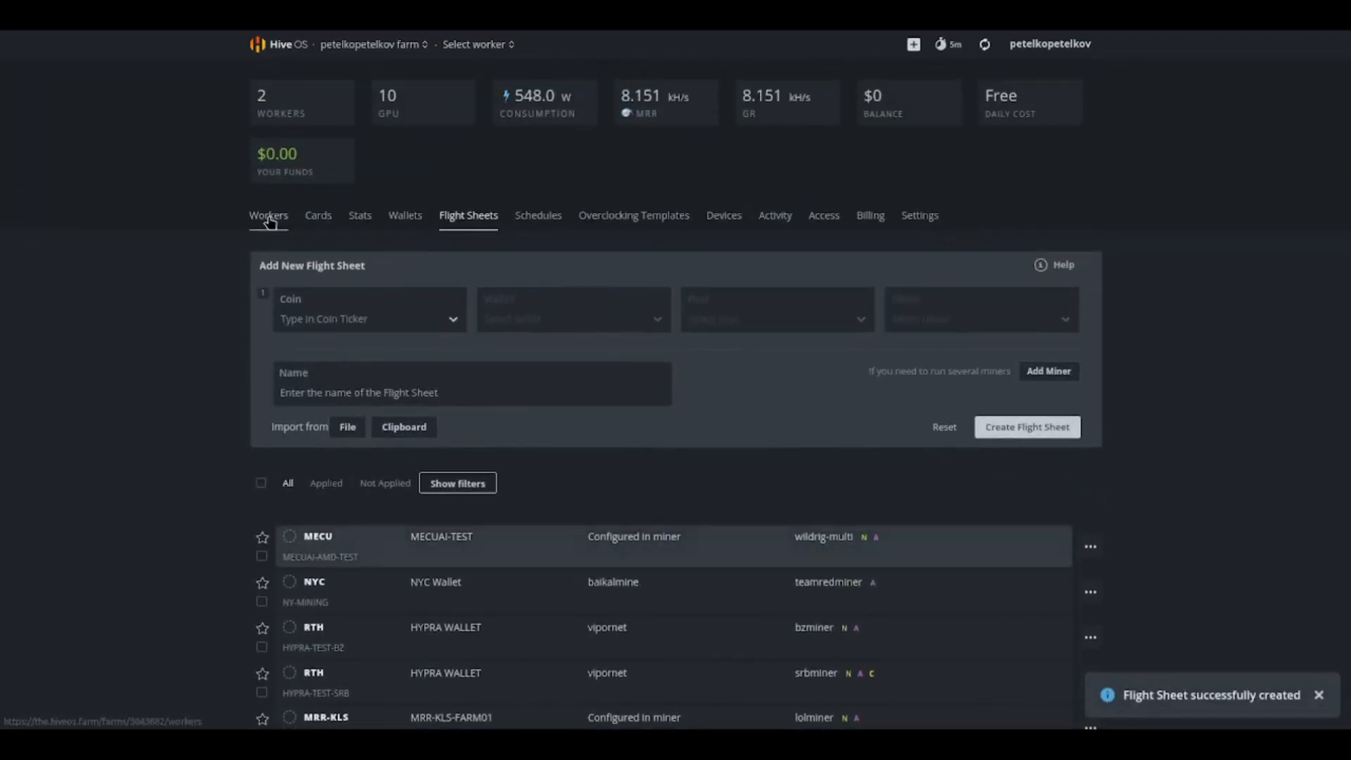
left_click(268, 217)
left_click(303, 315)
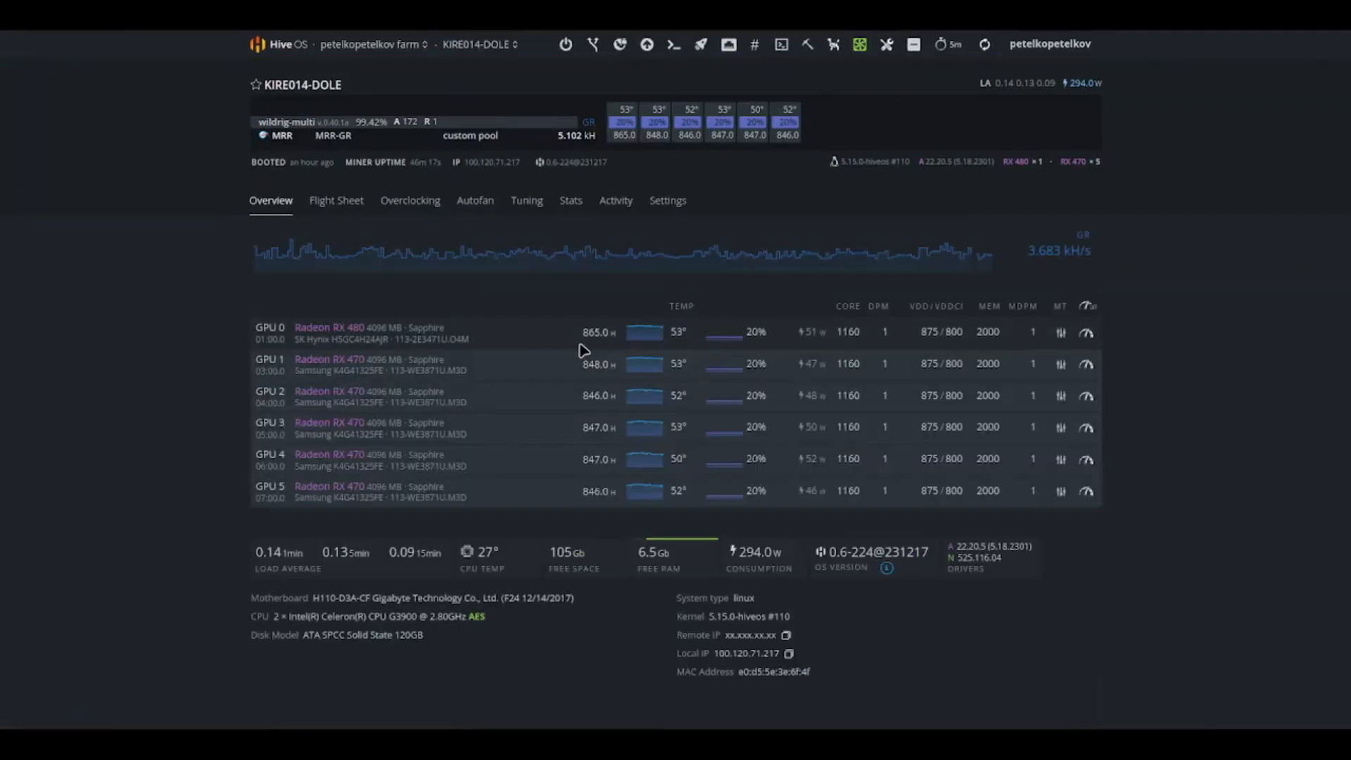
left_click(337, 204)
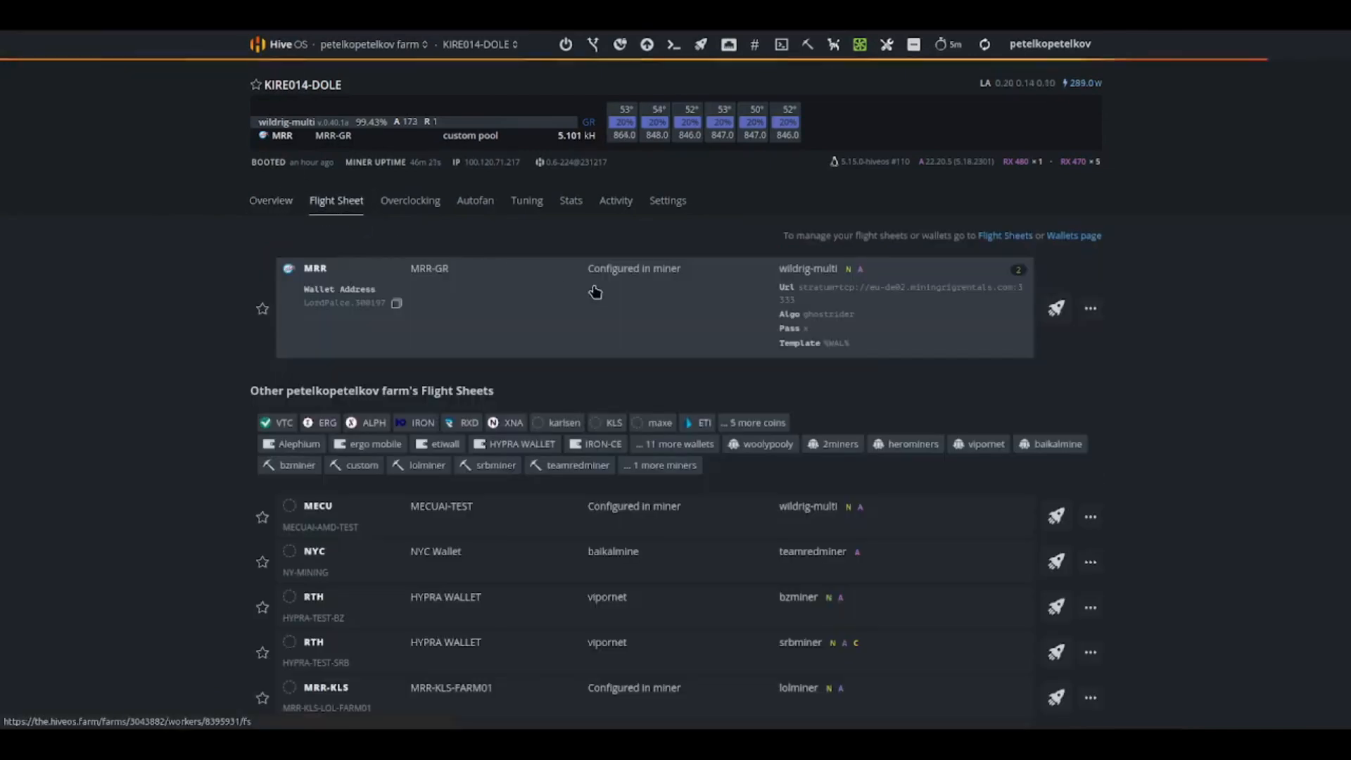
left_click(556, 519)
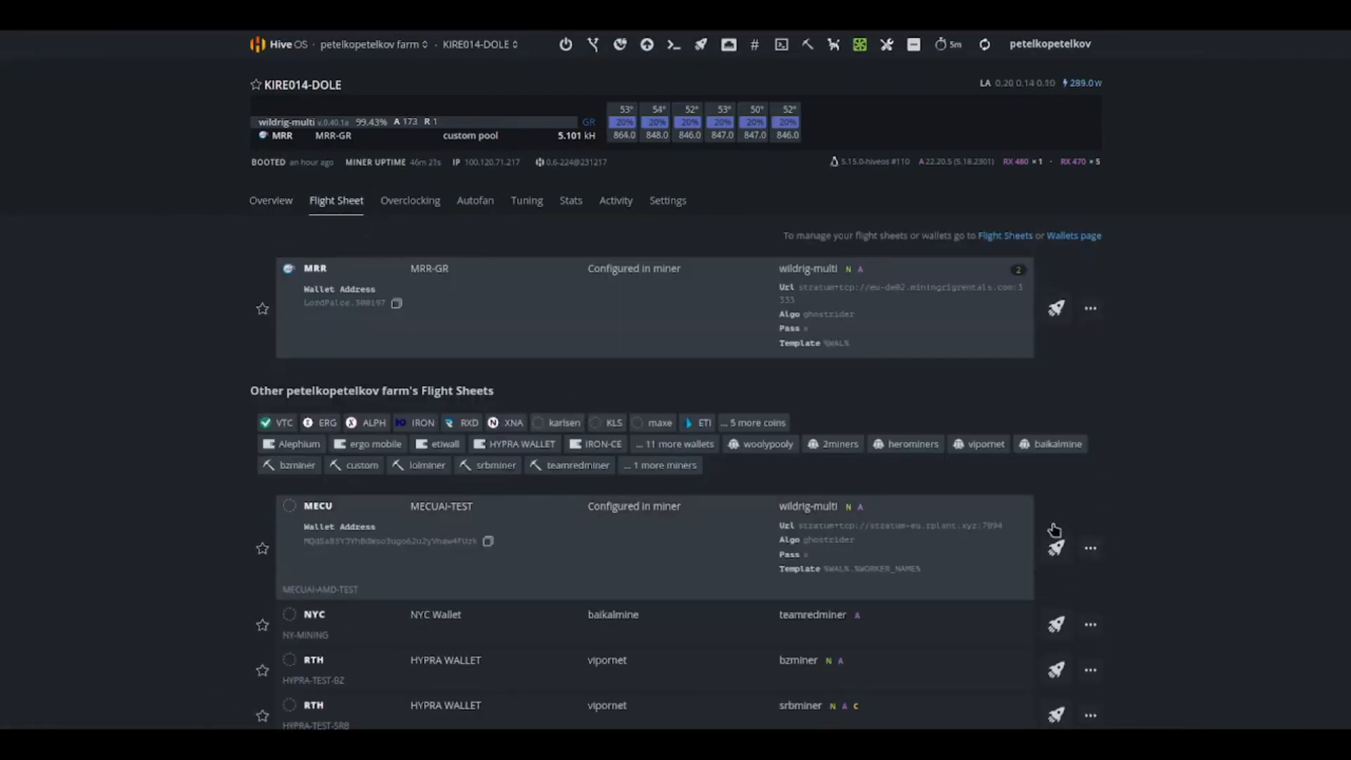
left_click(1056, 551)
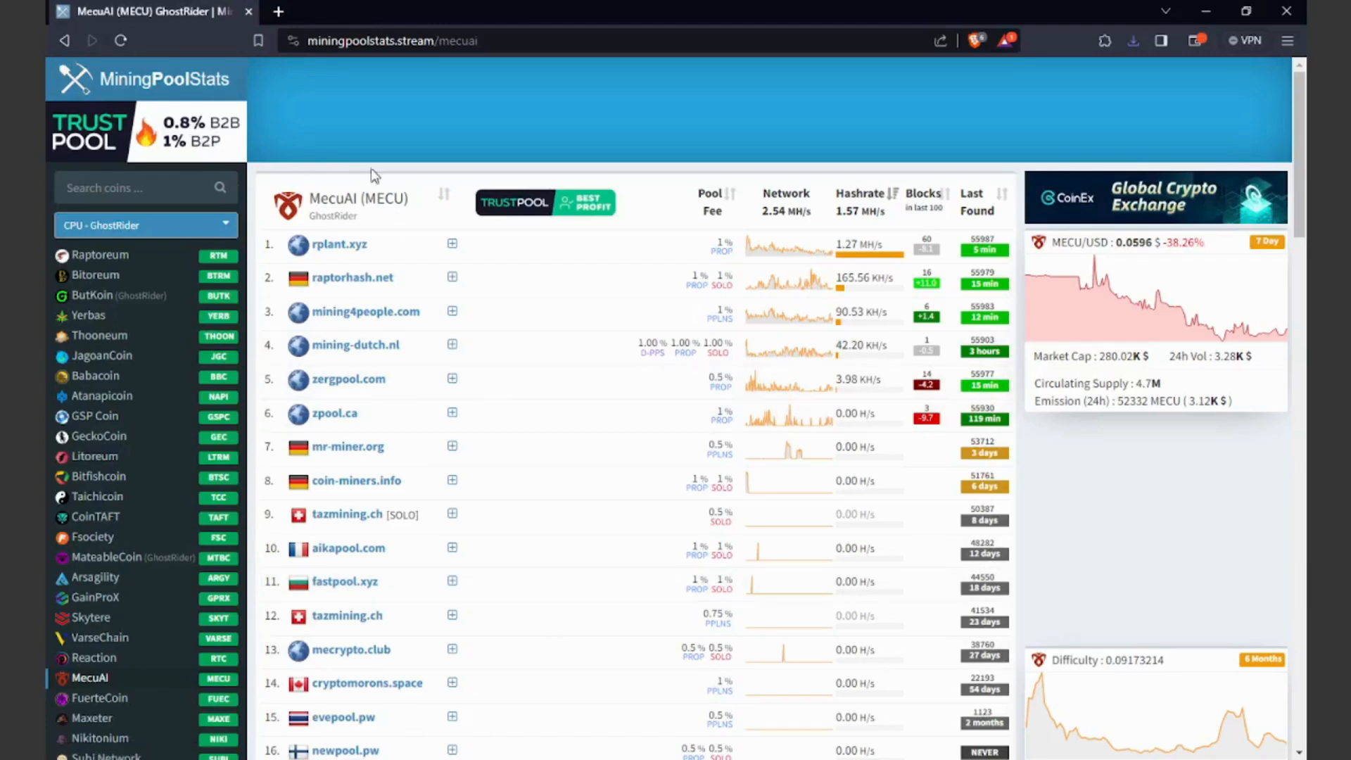
Step: From the rplant.xyz MECU connect page, go to the WildRig Multi releases and download wildrig-multi-windows-0.40.2a.zip
left_click(335, 248)
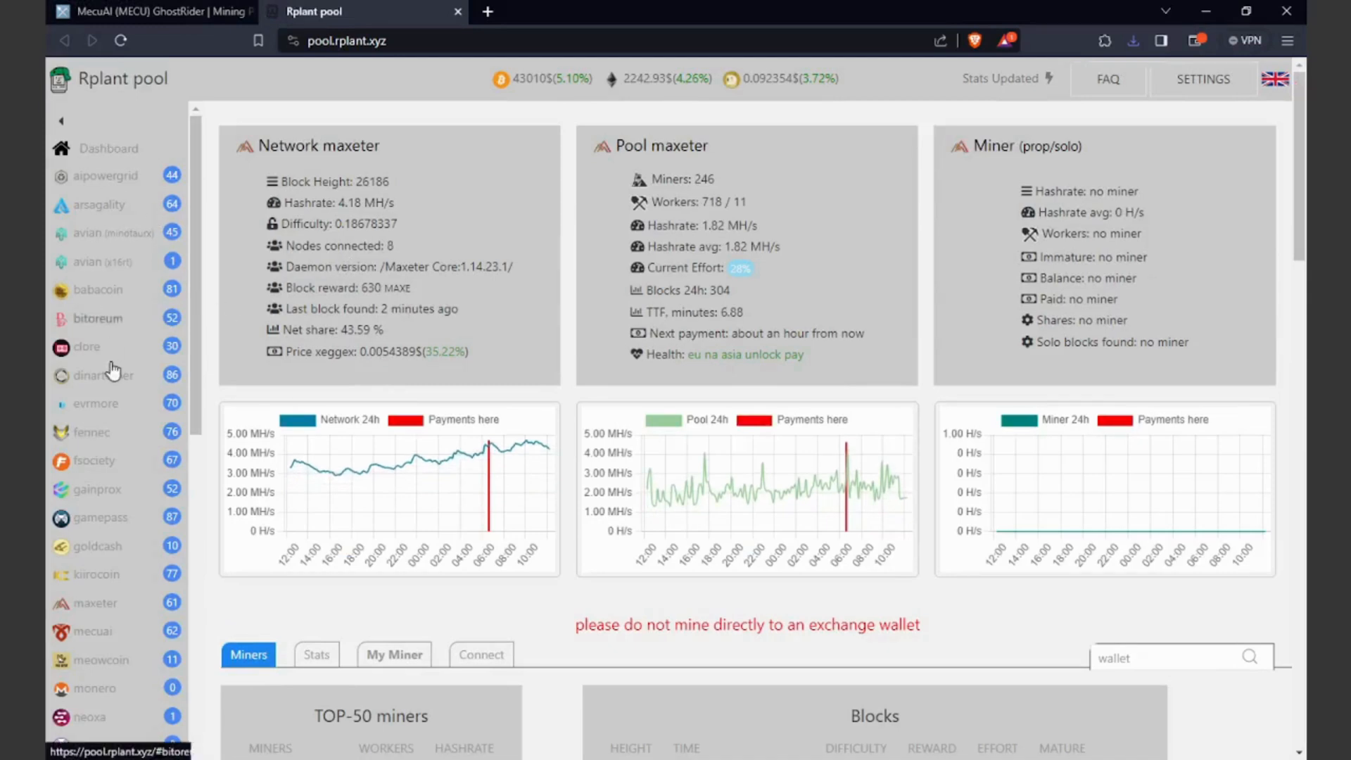
left_click(117, 644)
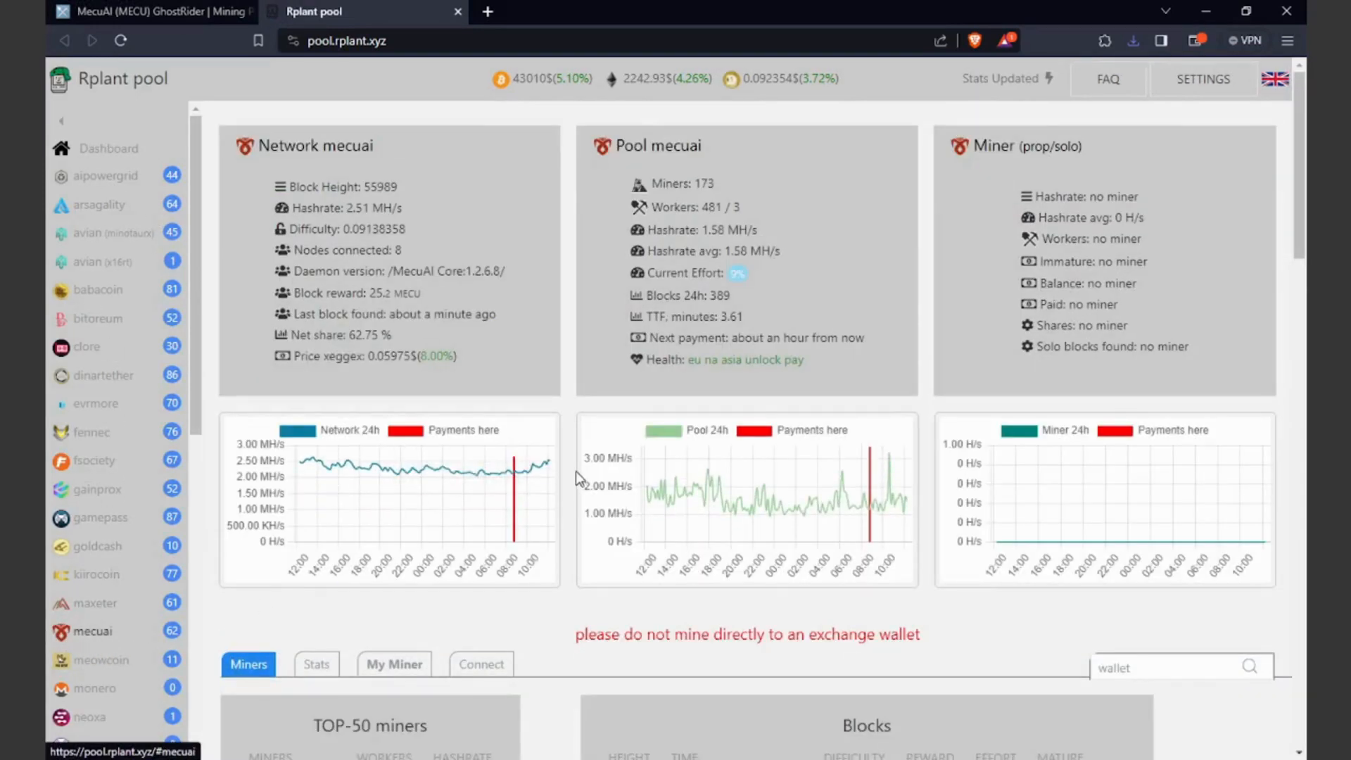
scroll(576, 471, "down", 5)
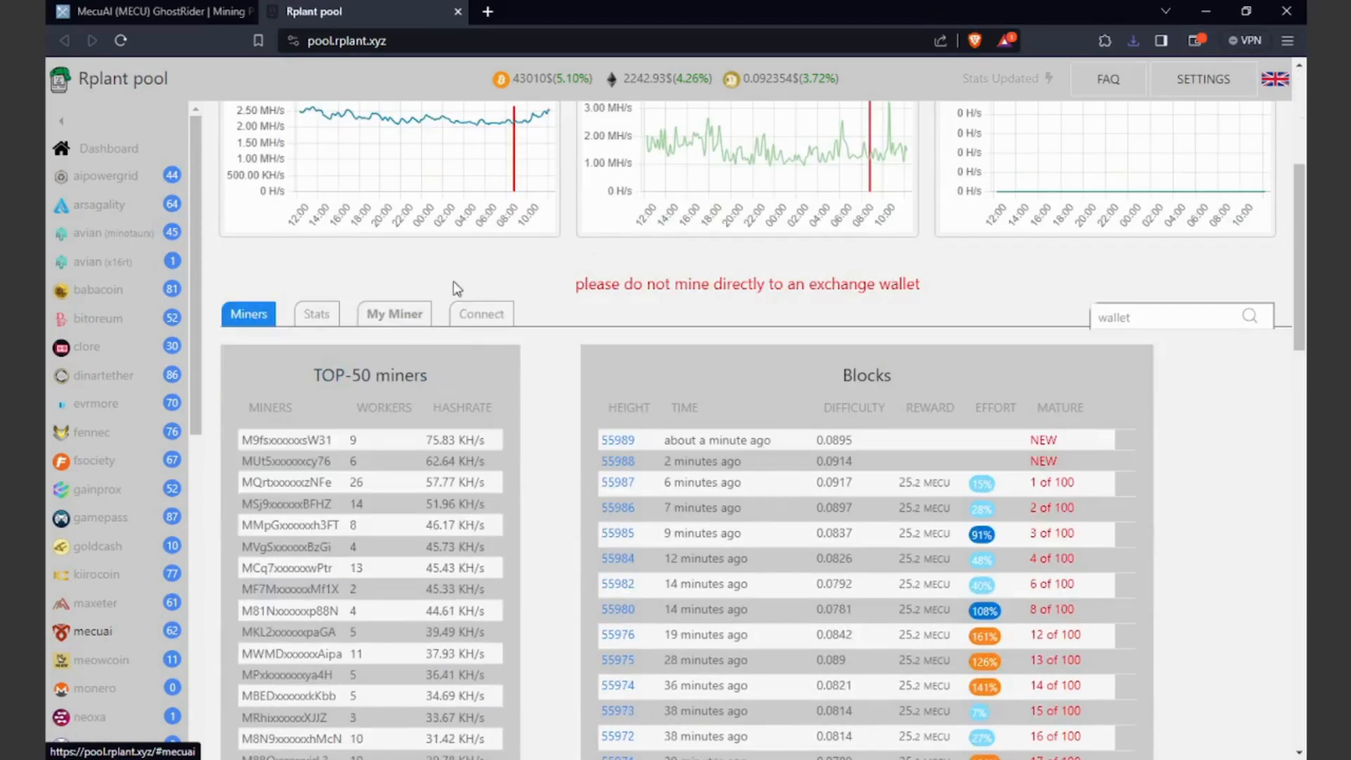
left_click(467, 319)
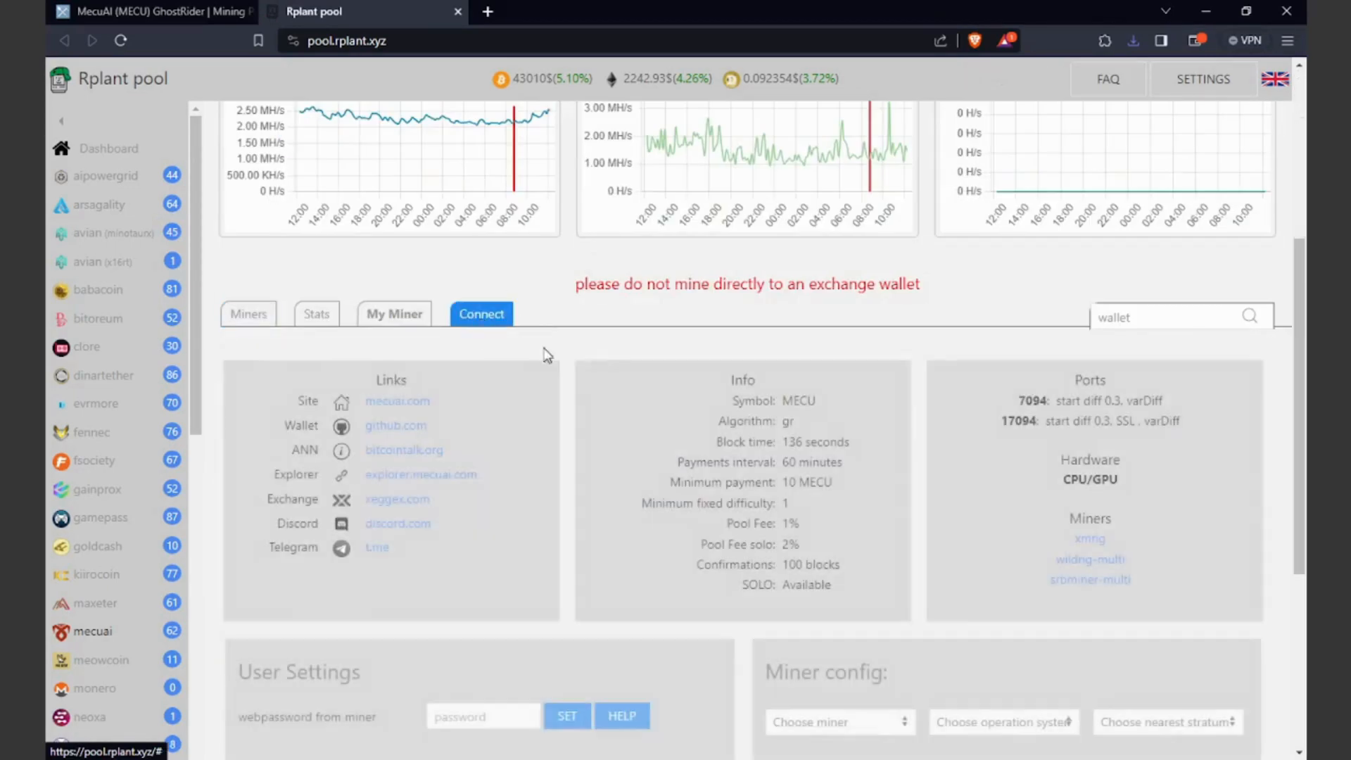
scroll(1228, 553, "down", 3)
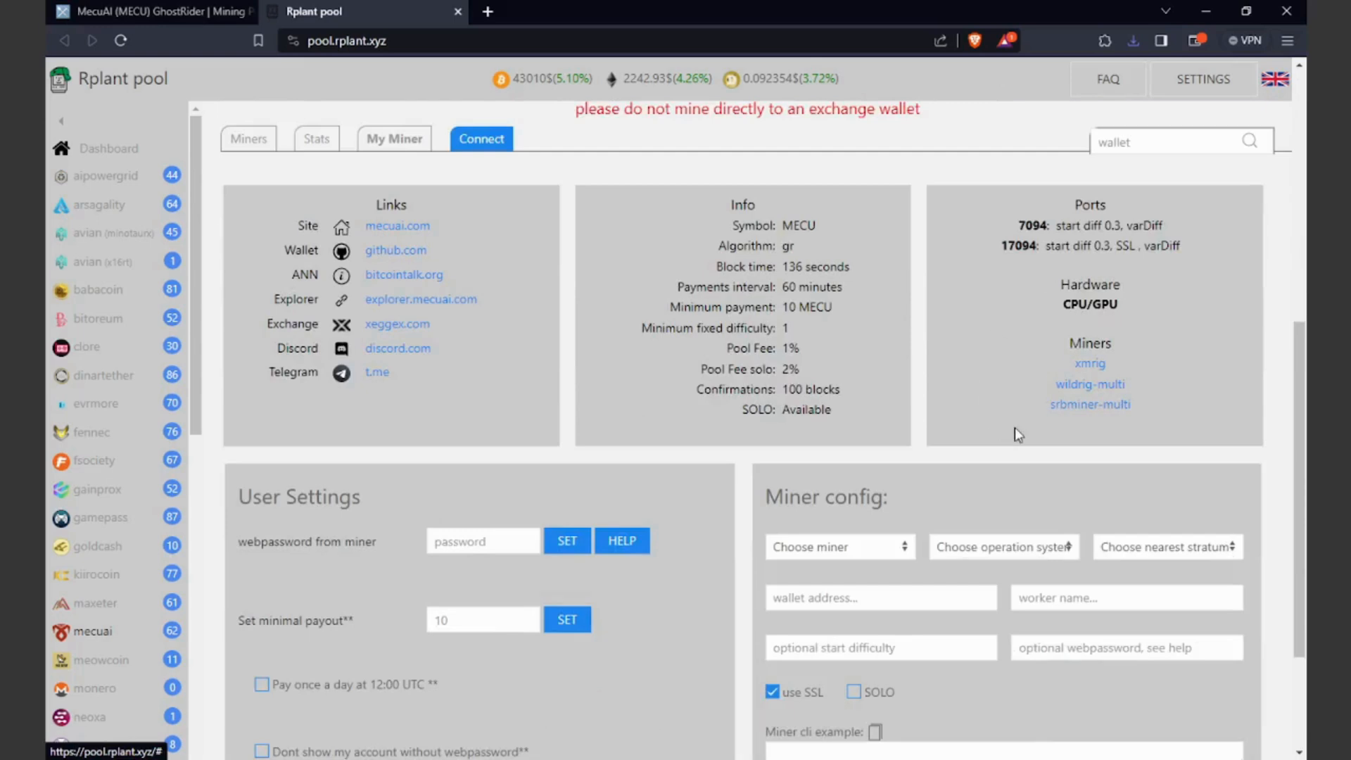
left_click(1070, 399)
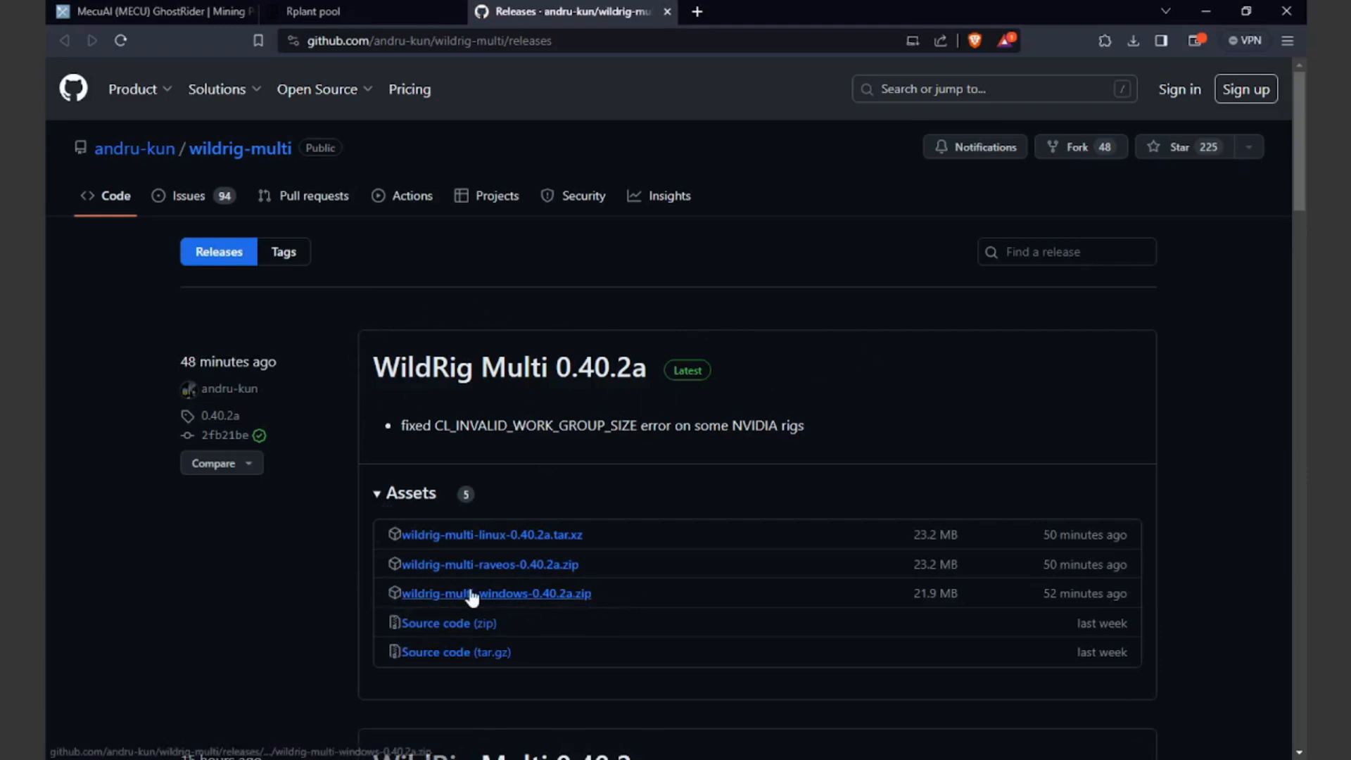
left_click(600, 602)
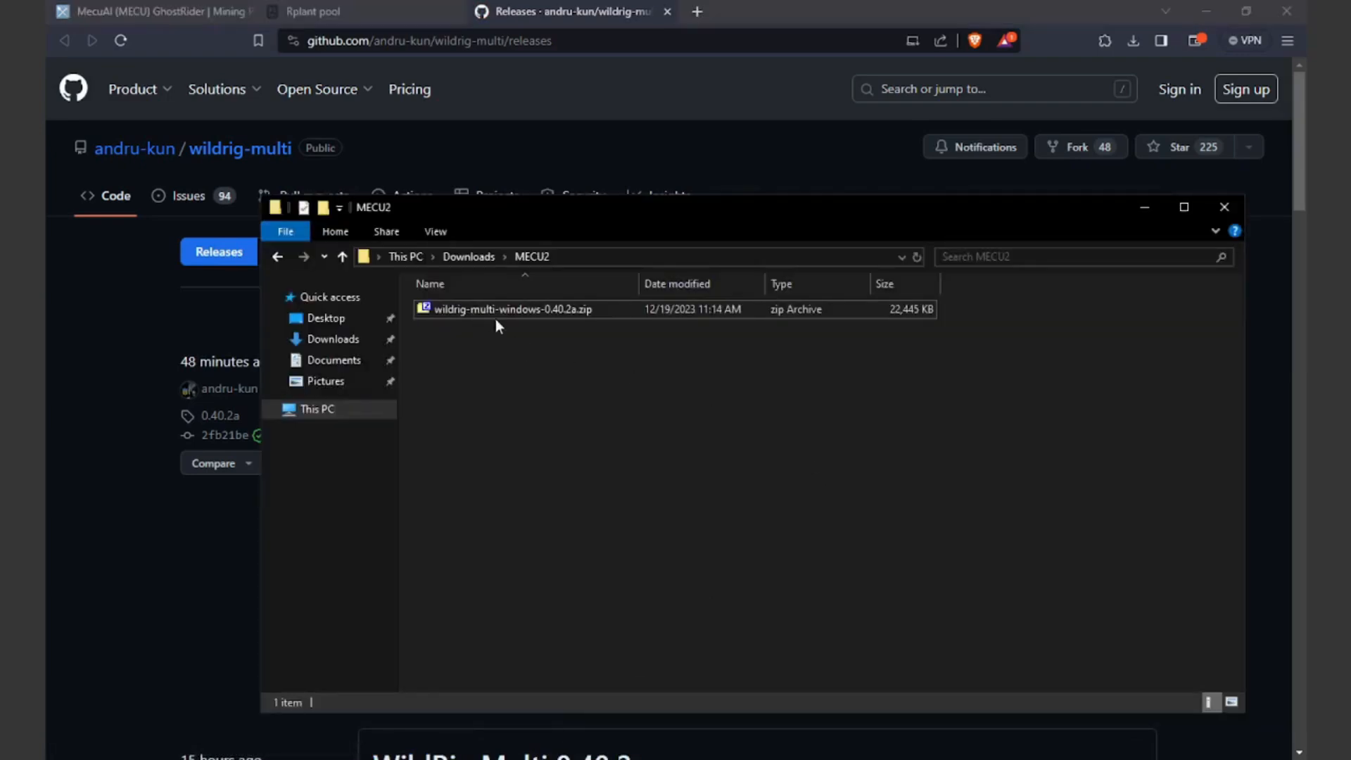
Step: Extract the zip here with 7-Zip and open the wildrig-multi-windows-0.40.2a folder
right_click(533, 311)
mouse_move(586, 342)
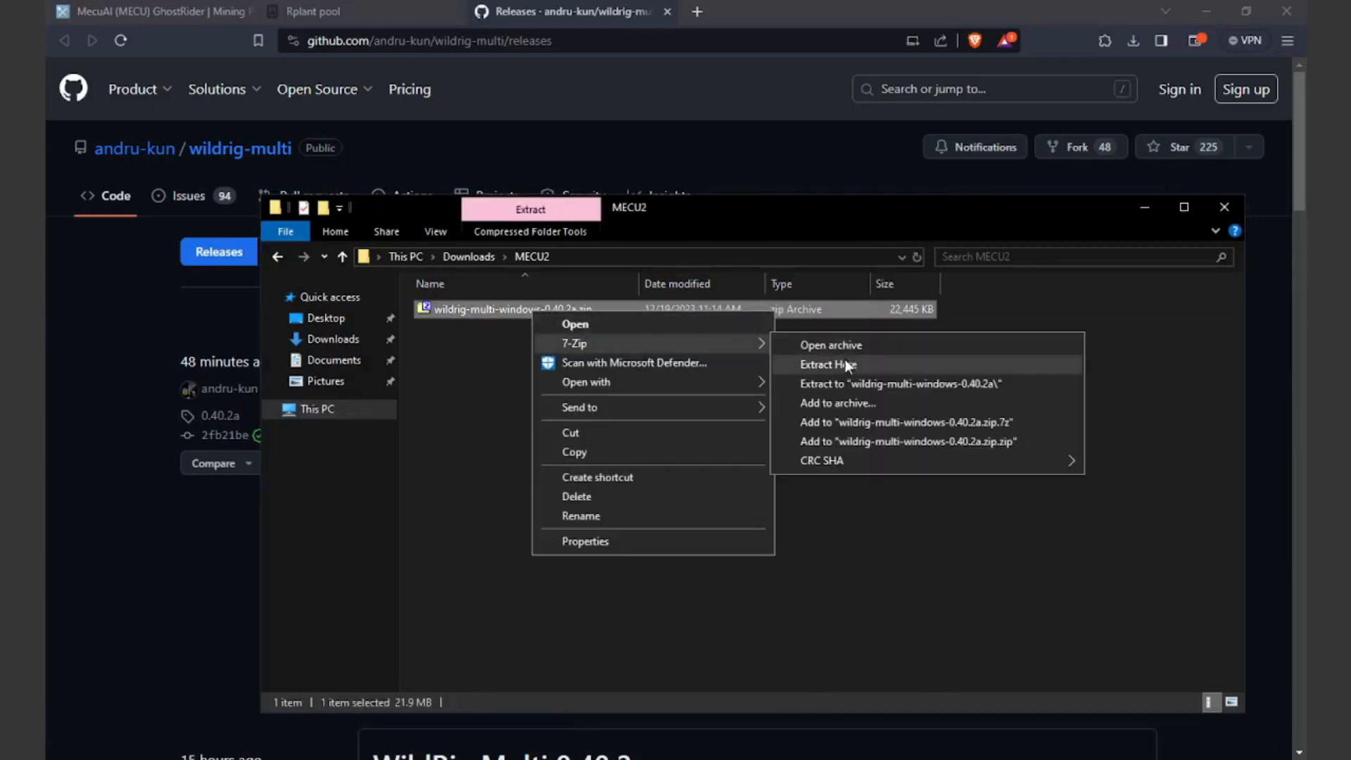
left_click(841, 381)
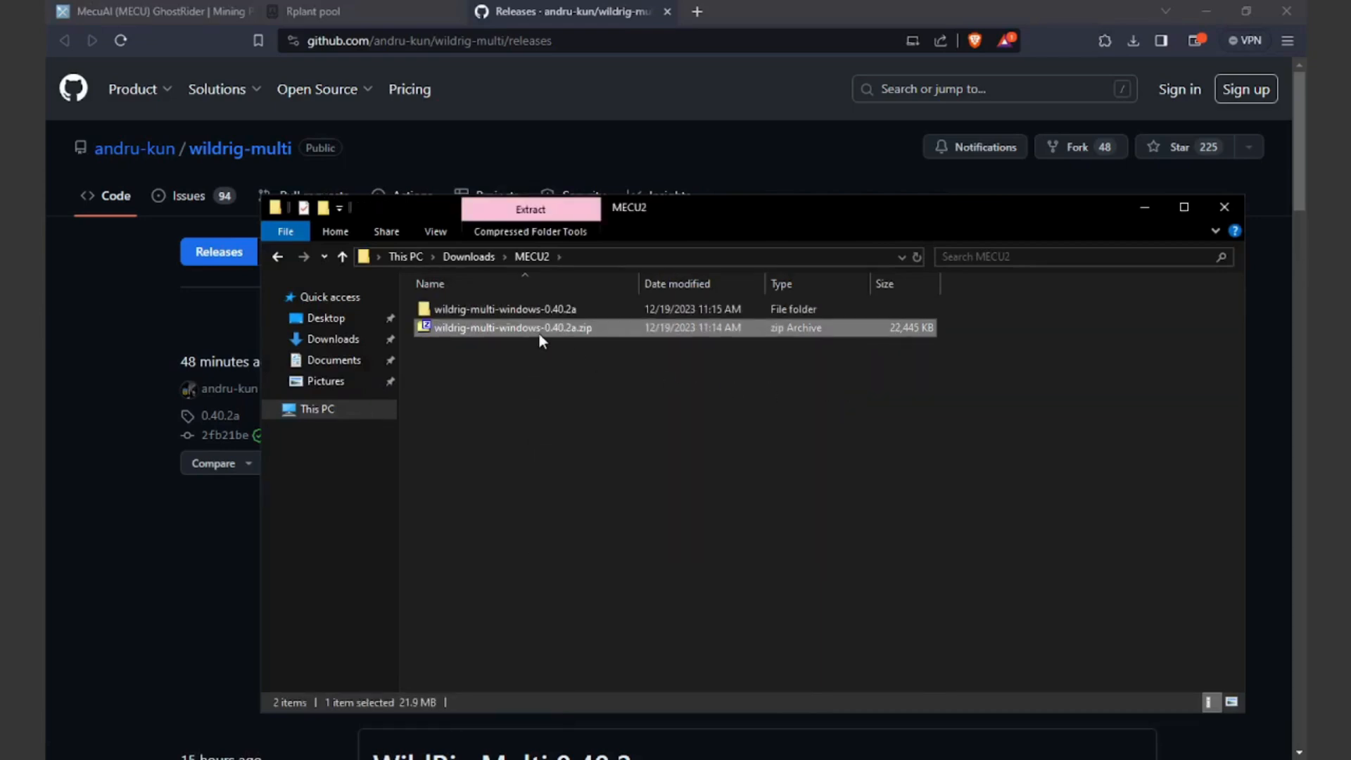
left_click(516, 308)
double_click(493, 315)
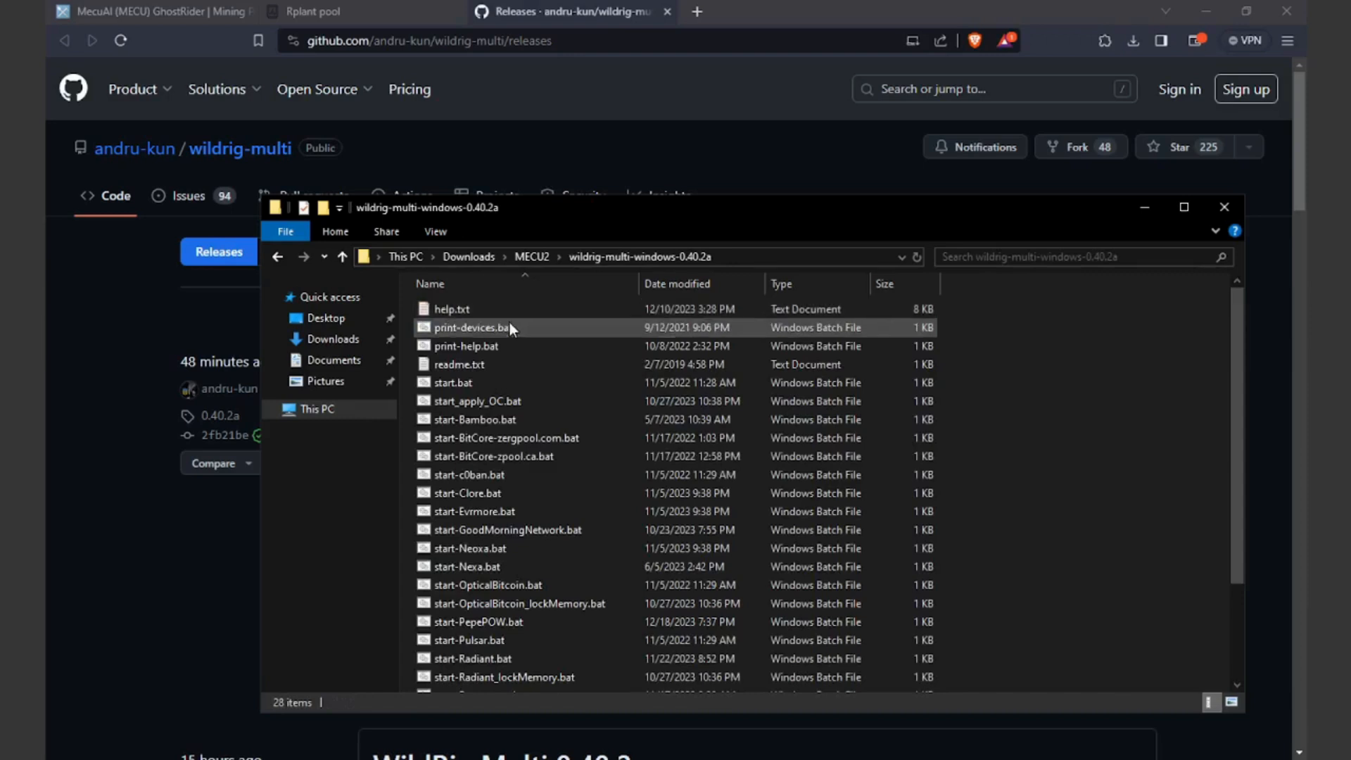
Step: Create a new text document in the WildRig folder, rename it MECU-AMD-MINING.bat confirming the extension change, and open it for editing
scroll(552, 376, "down", 2)
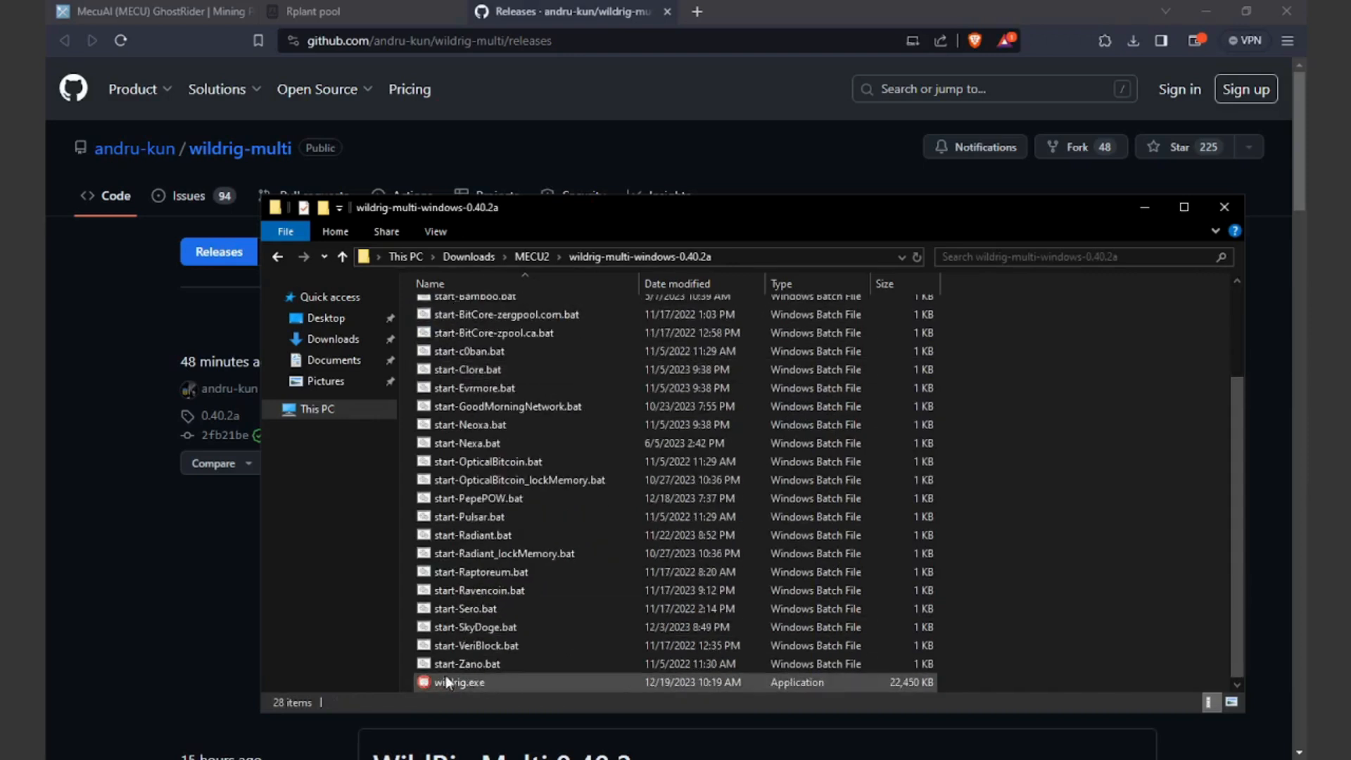
scroll(618, 593, "up", 3)
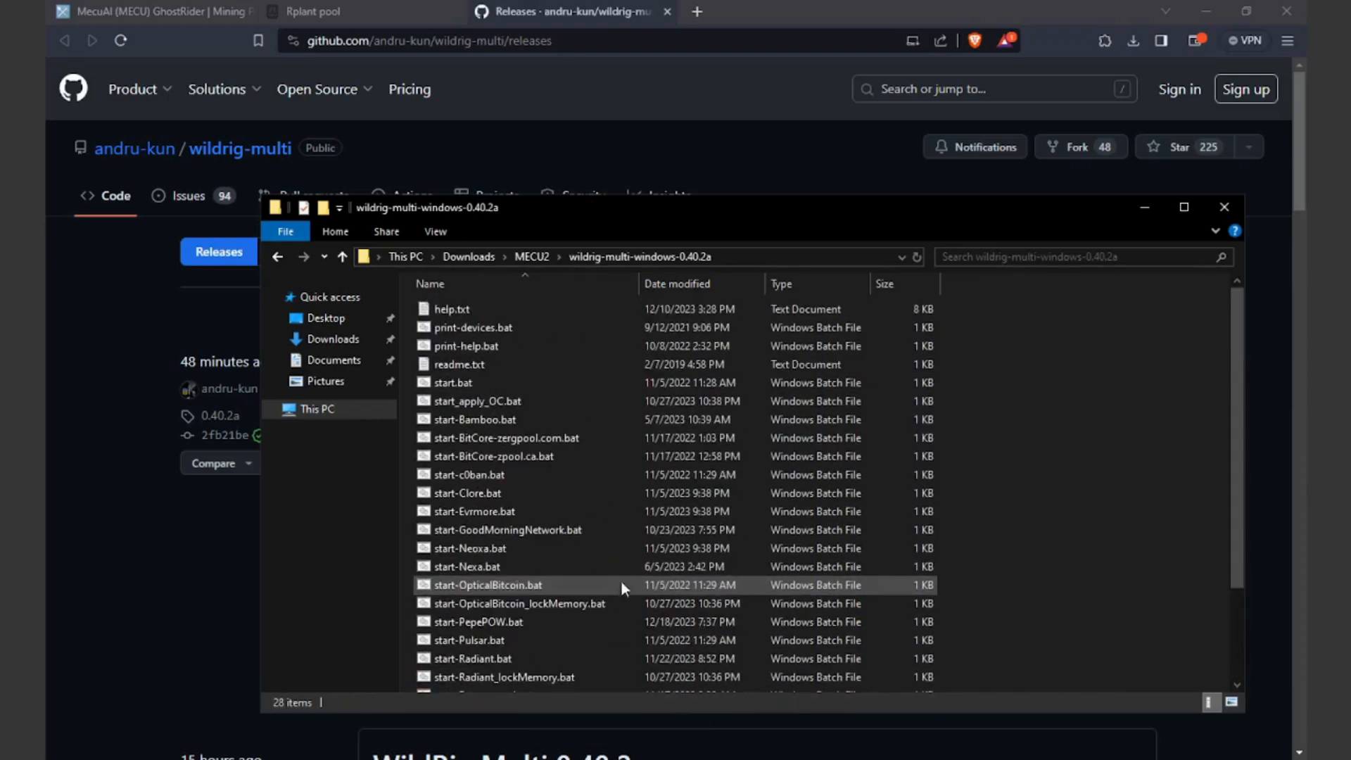
right_click(1011, 399)
mouse_move(1058, 588)
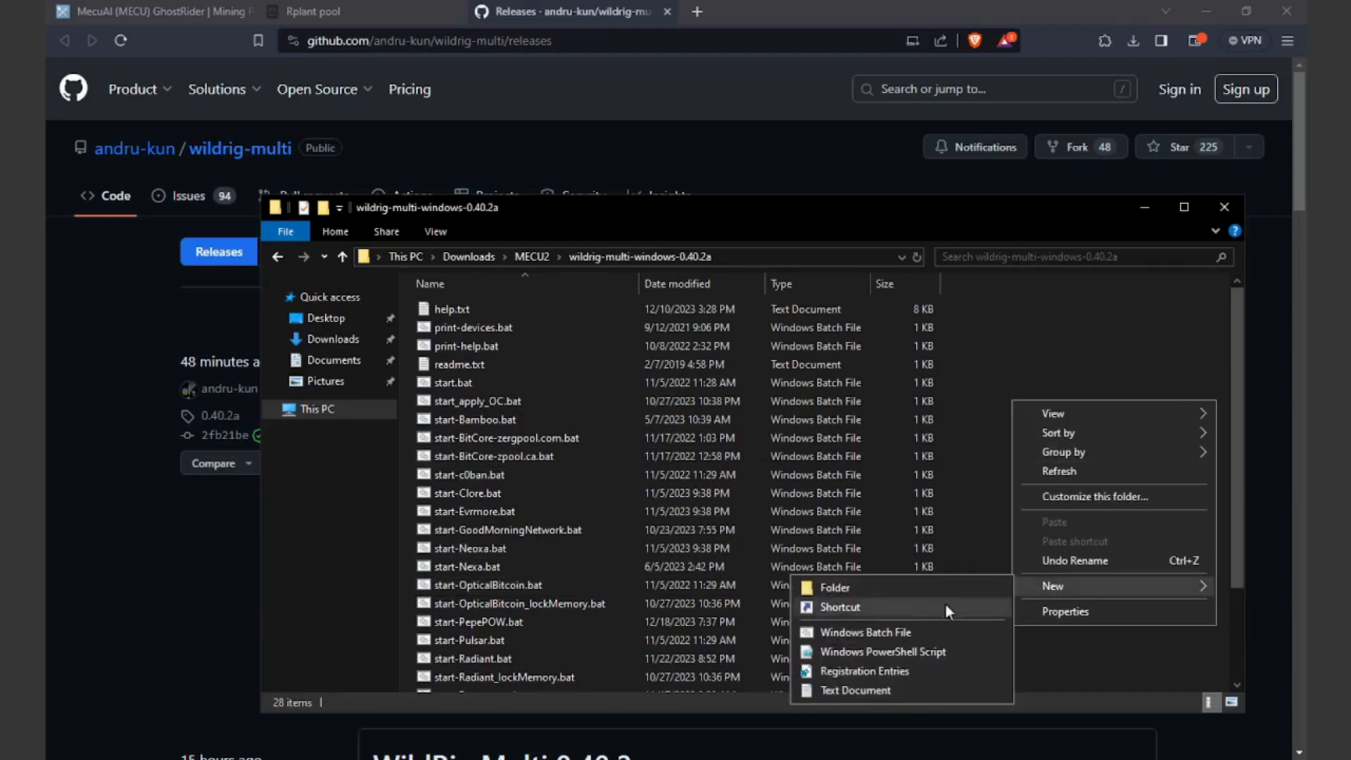
left_click(828, 690)
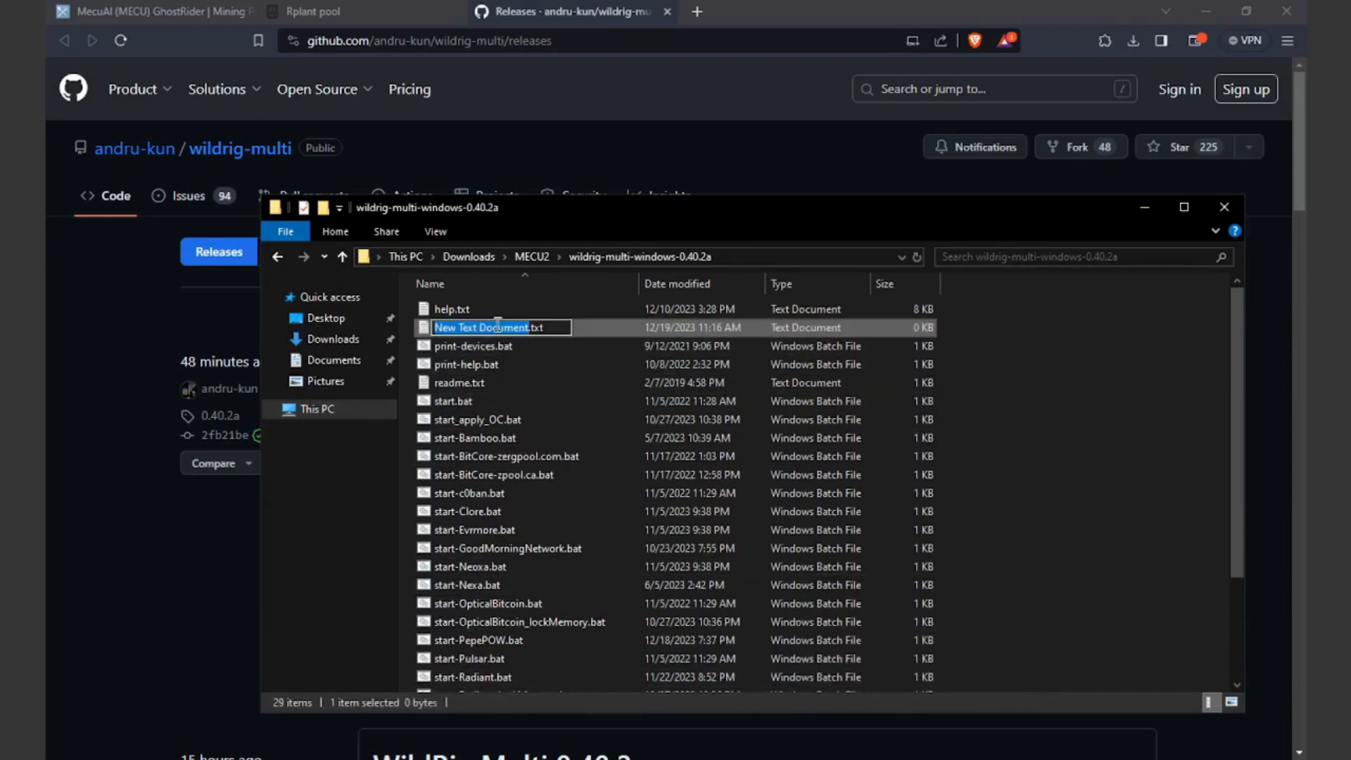
type("MECU")
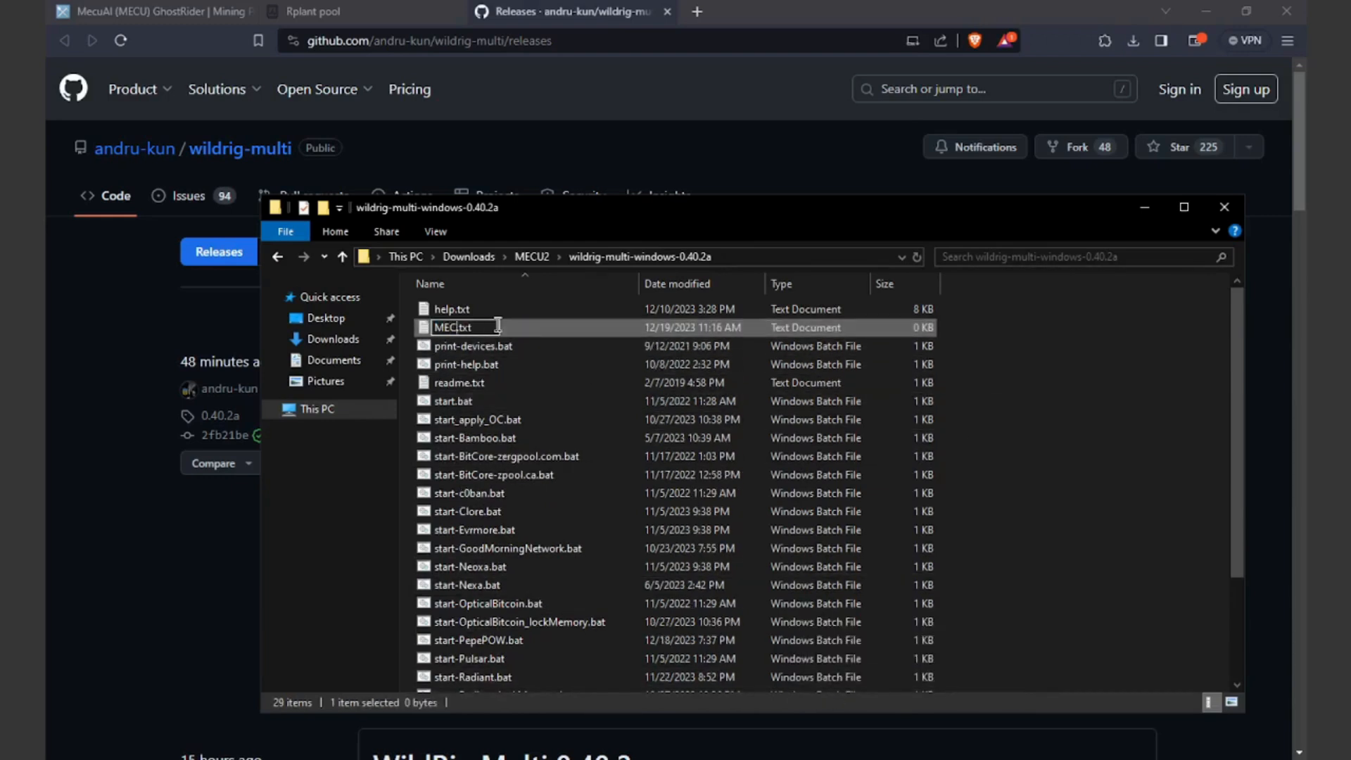
type("-")
type("AMD-MINI")
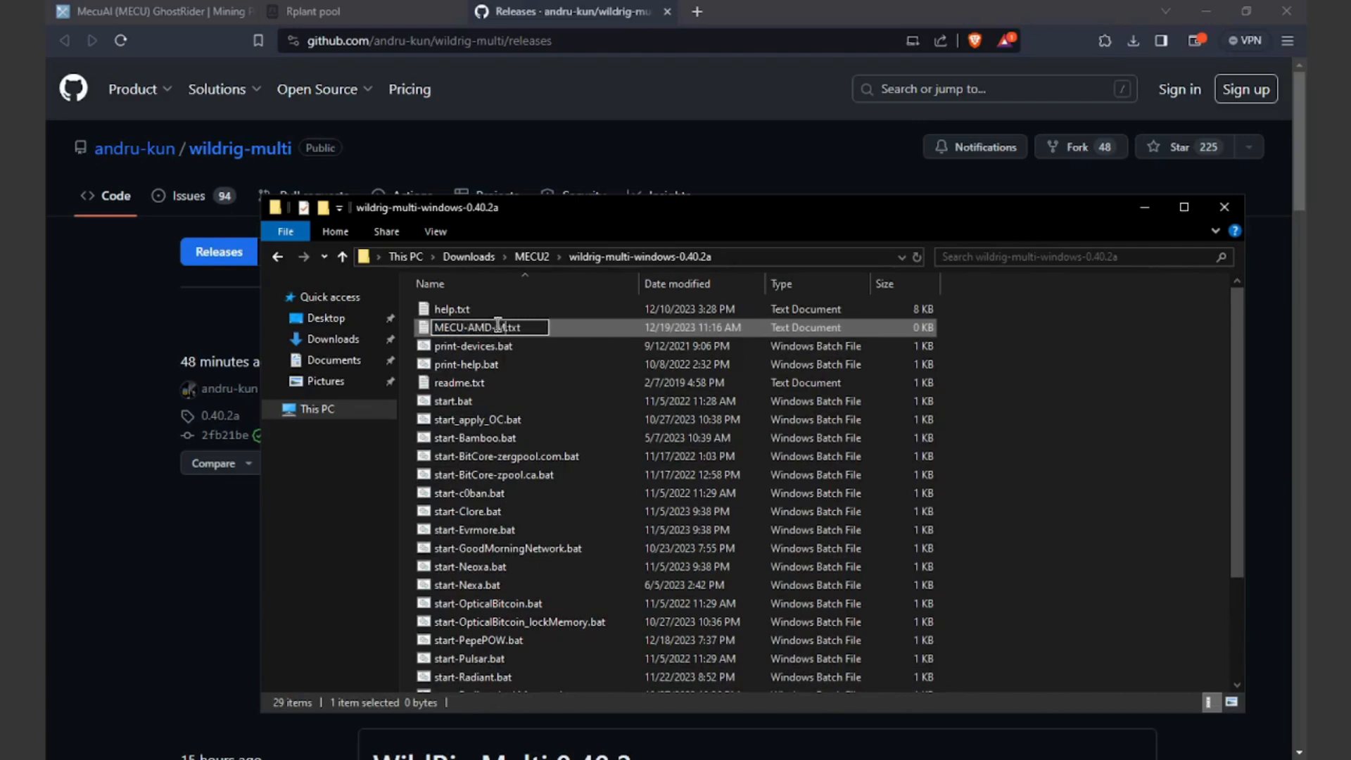
type("NG")
key("BackSpace")
key("BackSpace")
key("BackSpace")
type("bat")
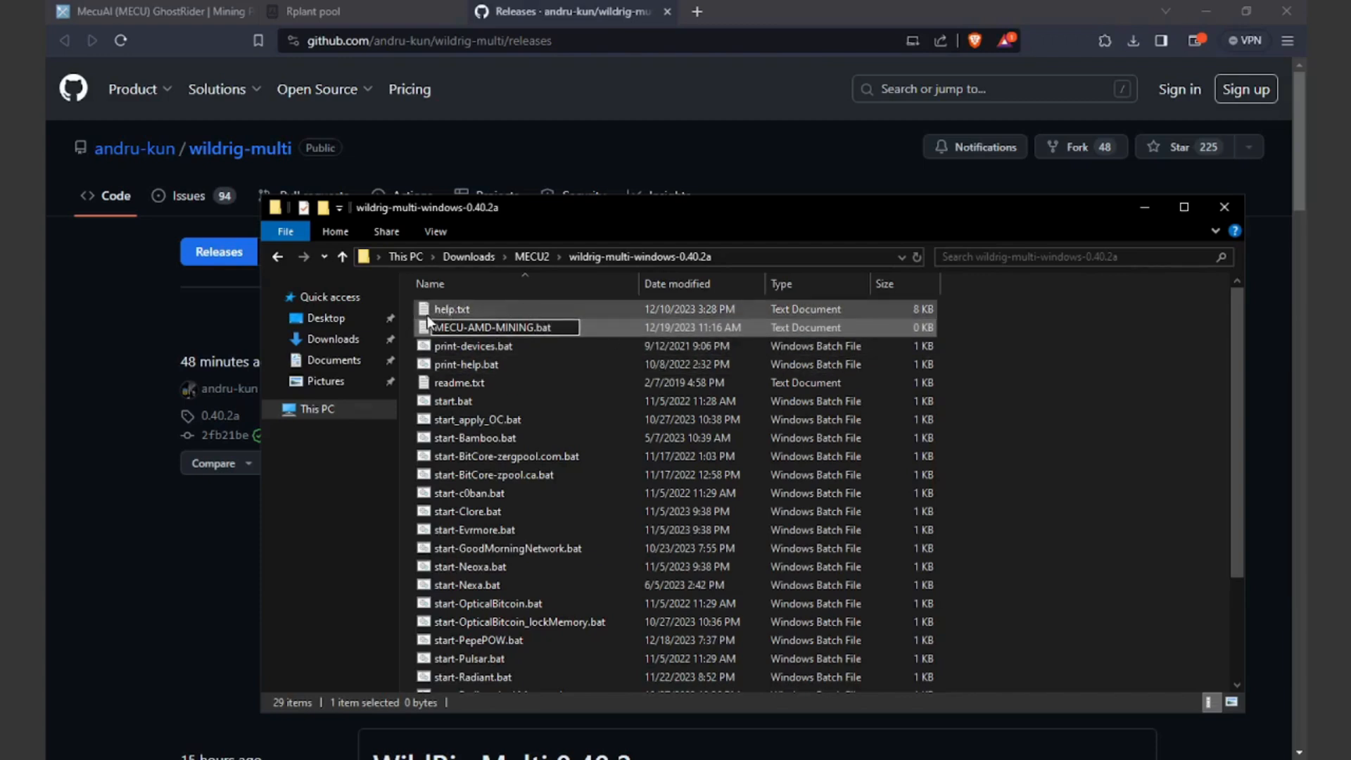
key("Return")
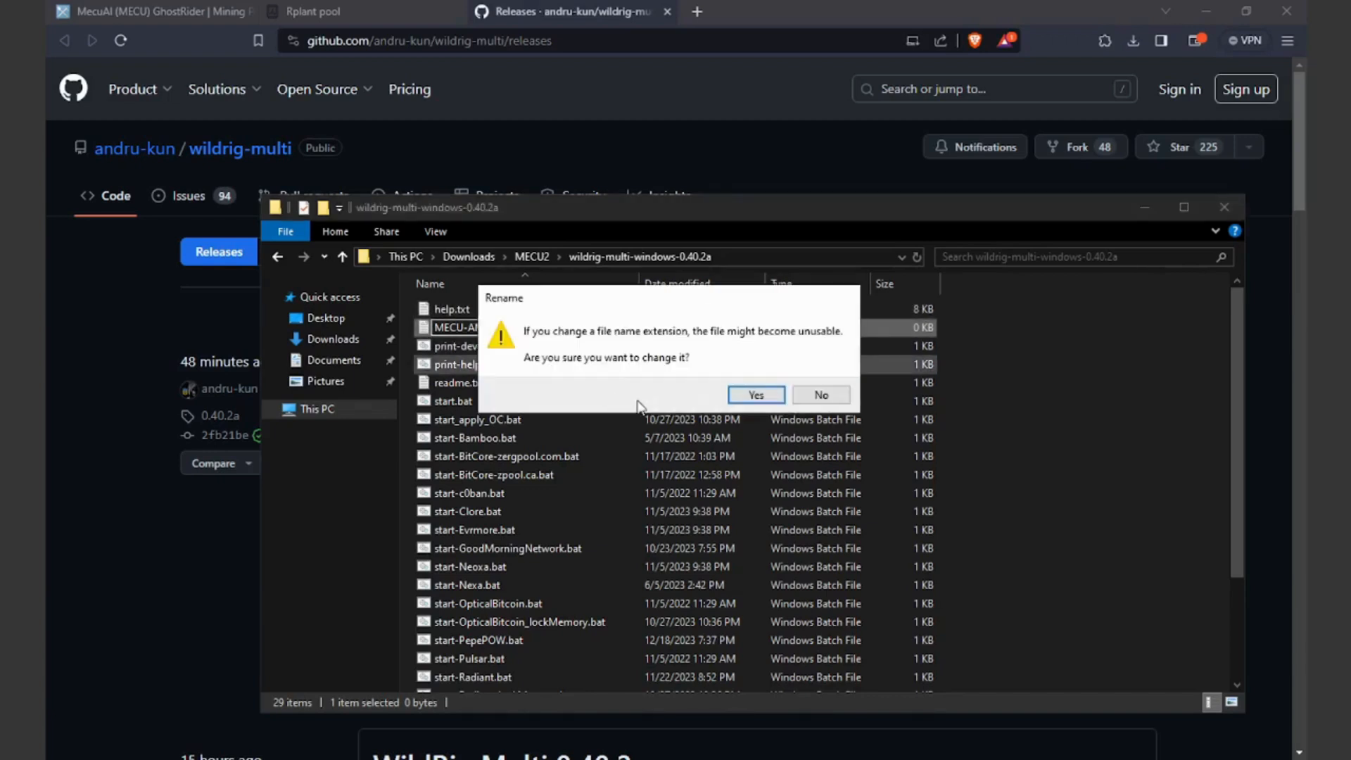
left_click(755, 394)
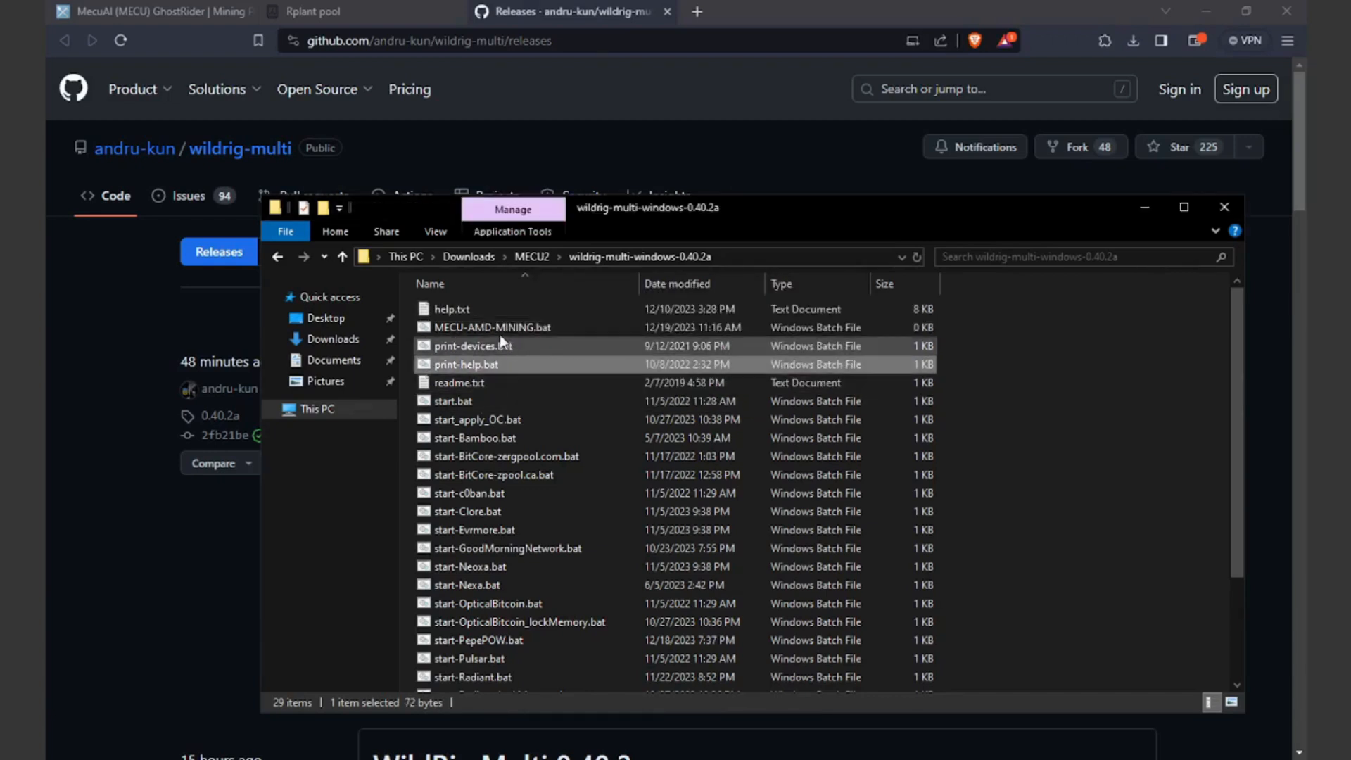
right_click(530, 327)
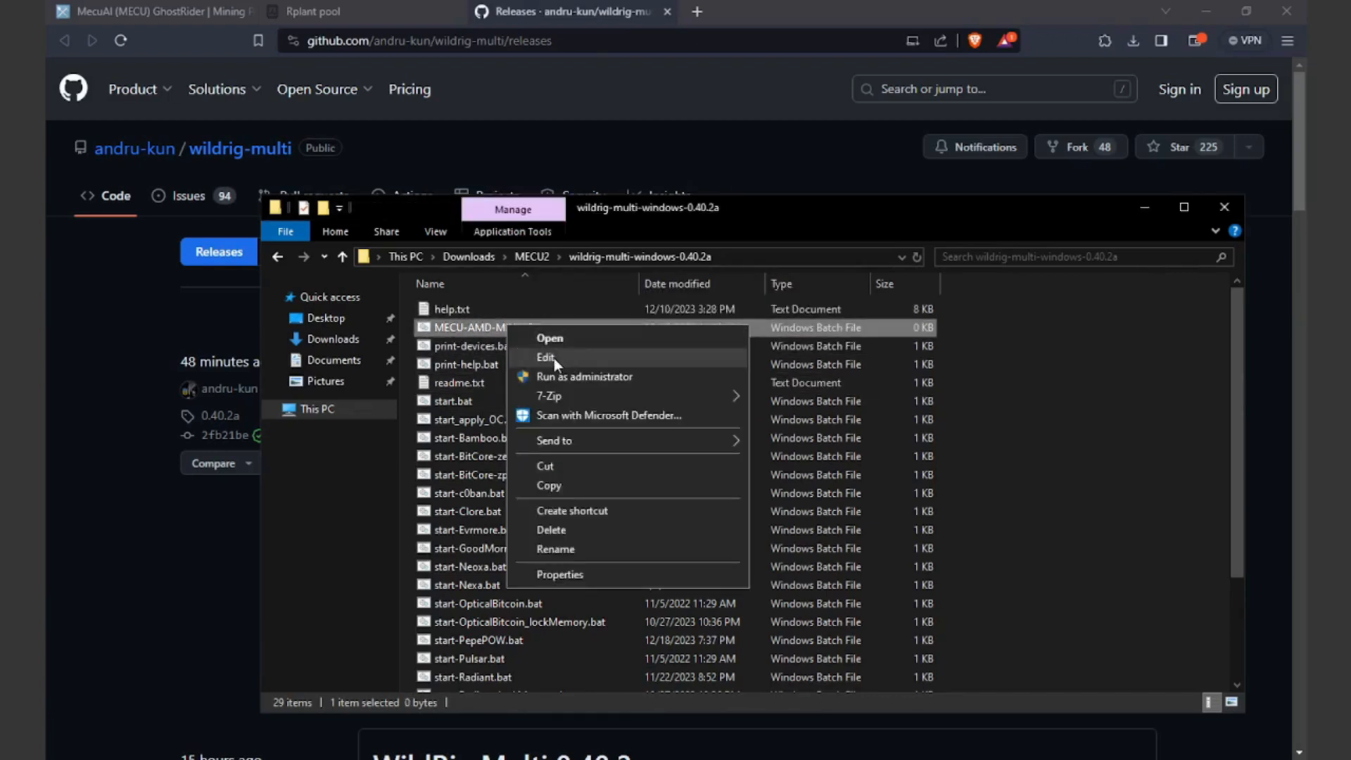
left_click(555, 358)
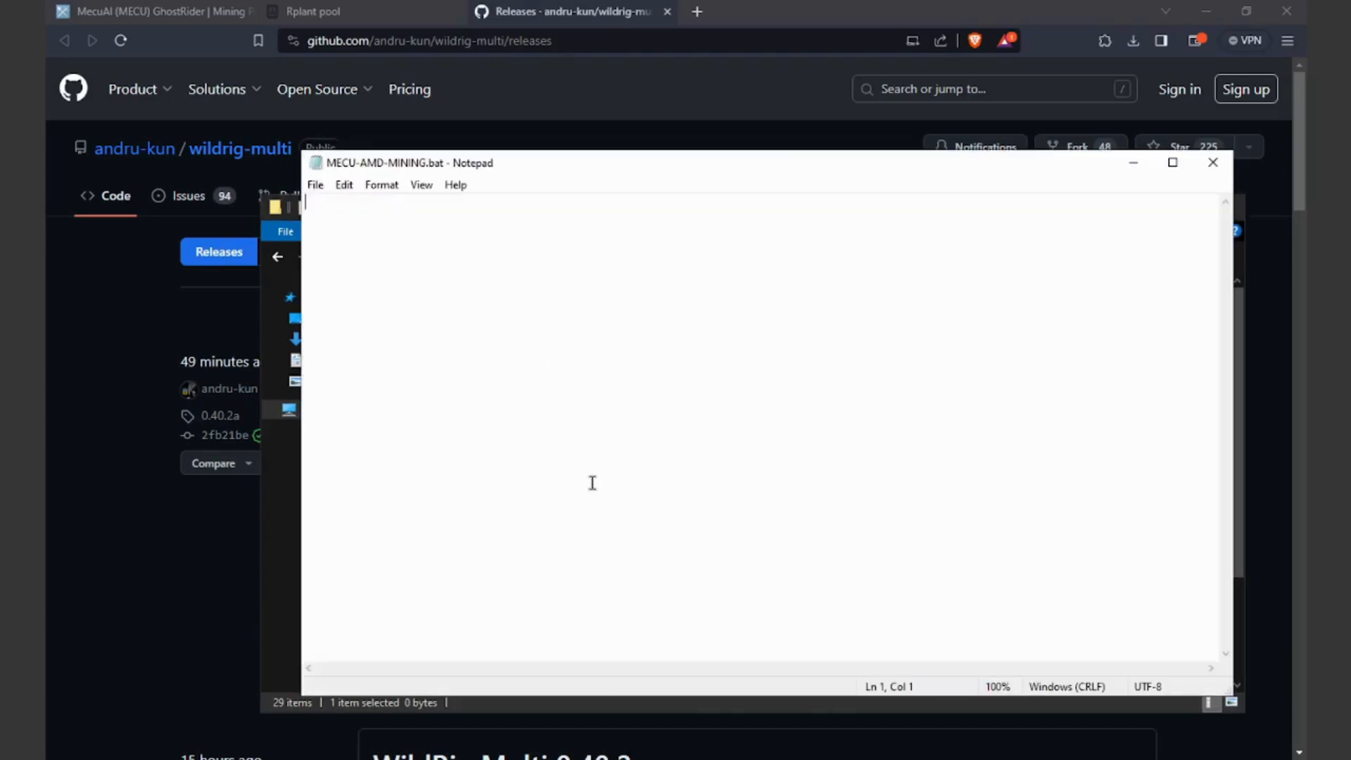
Step: In the Rplant pool miner config, choose wildrig-multi, Windows and the Europe stratum
left_click(361, 16)
scroll(918, 506, "down", 3)
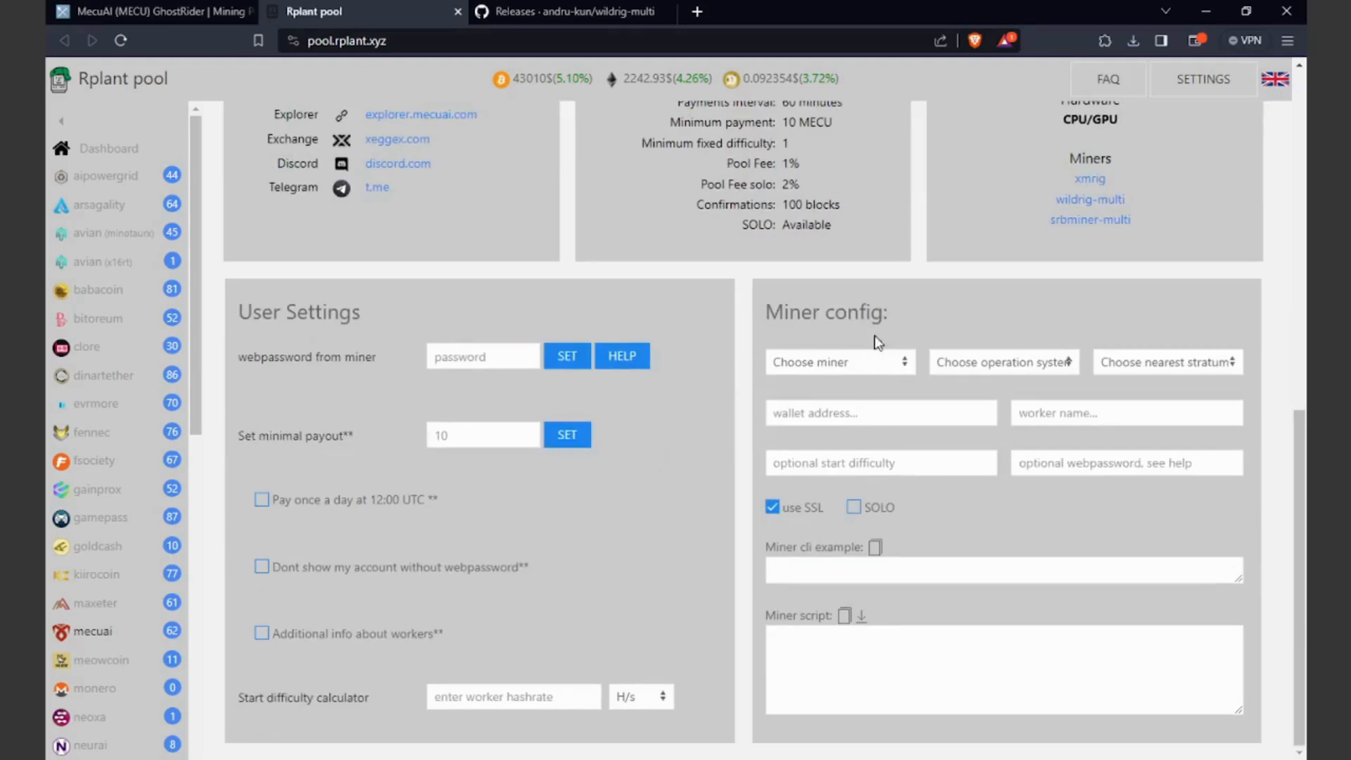
left_click_drag(764, 313, 927, 320)
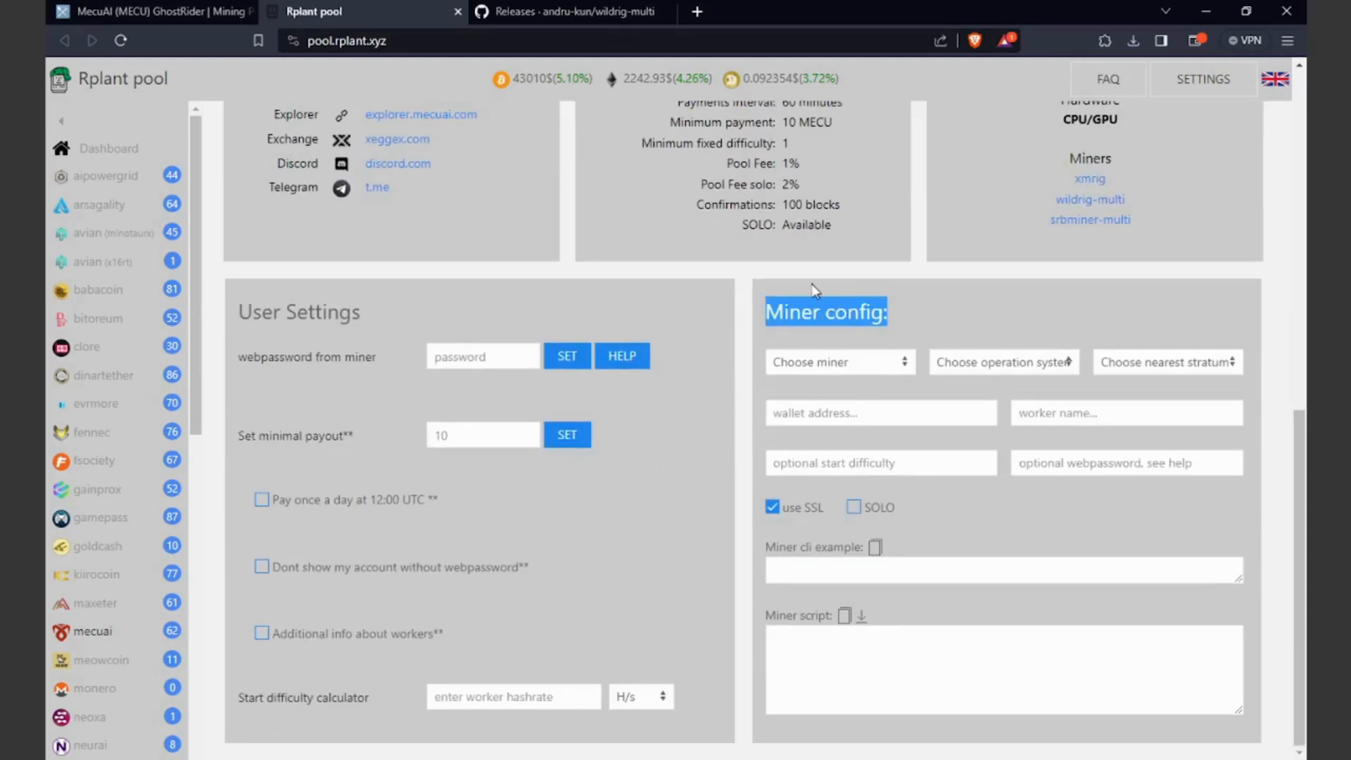
left_click(827, 367)
left_click(800, 406)
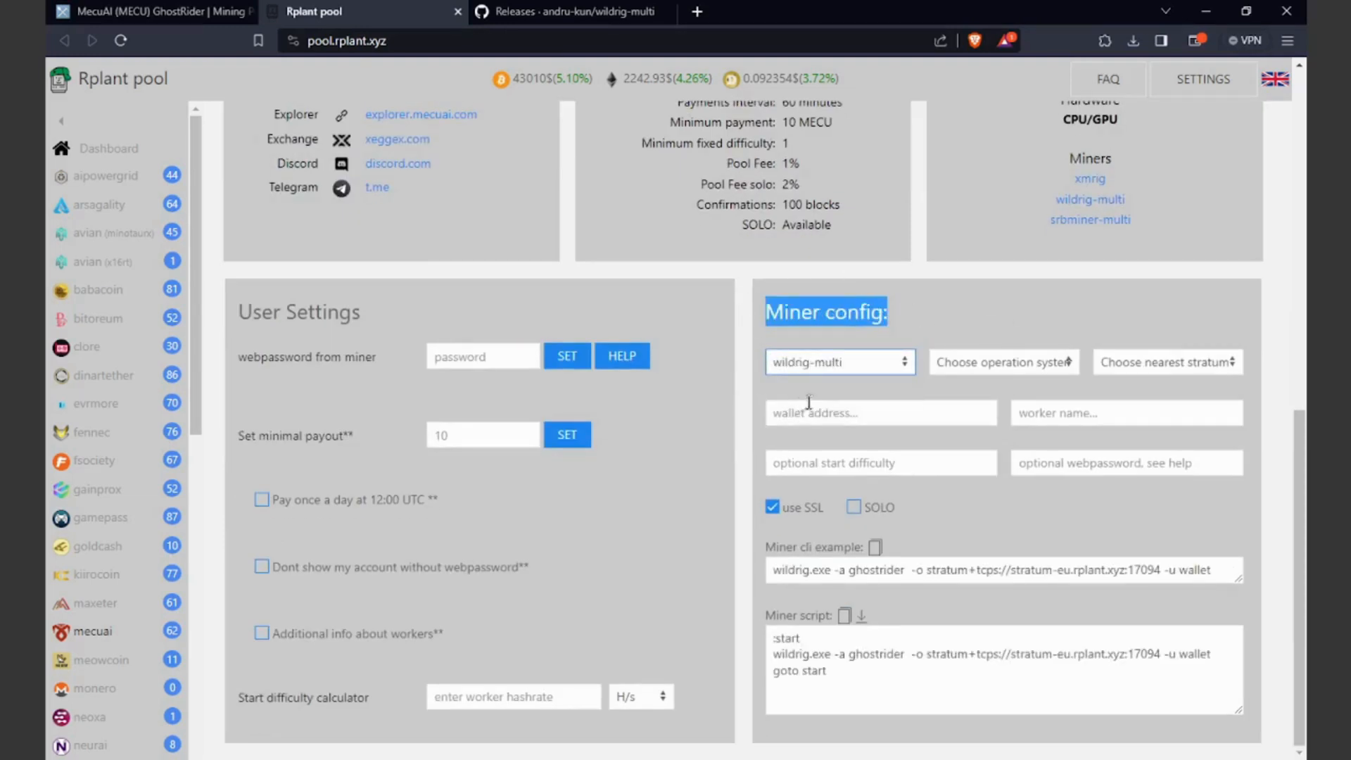
left_click(989, 364)
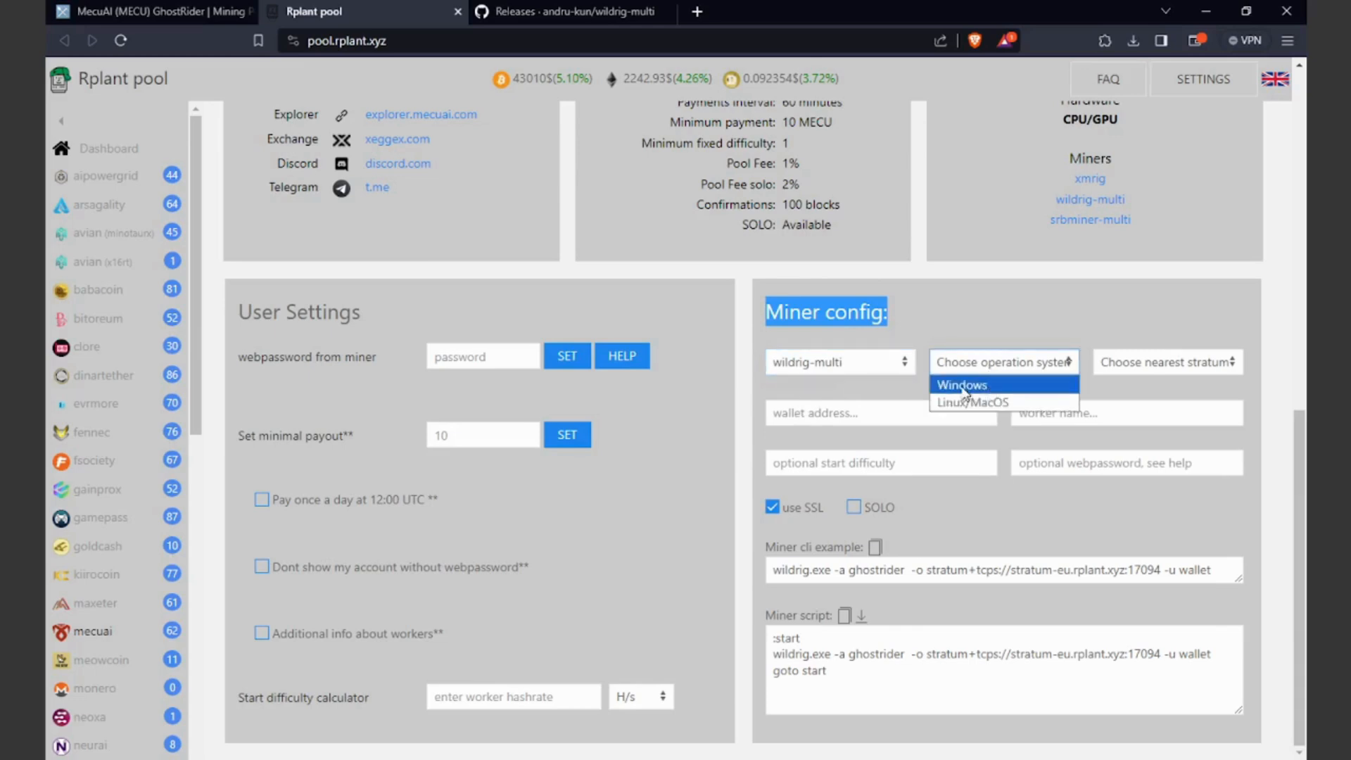
left_click(963, 386)
left_click(1119, 363)
left_click(1111, 386)
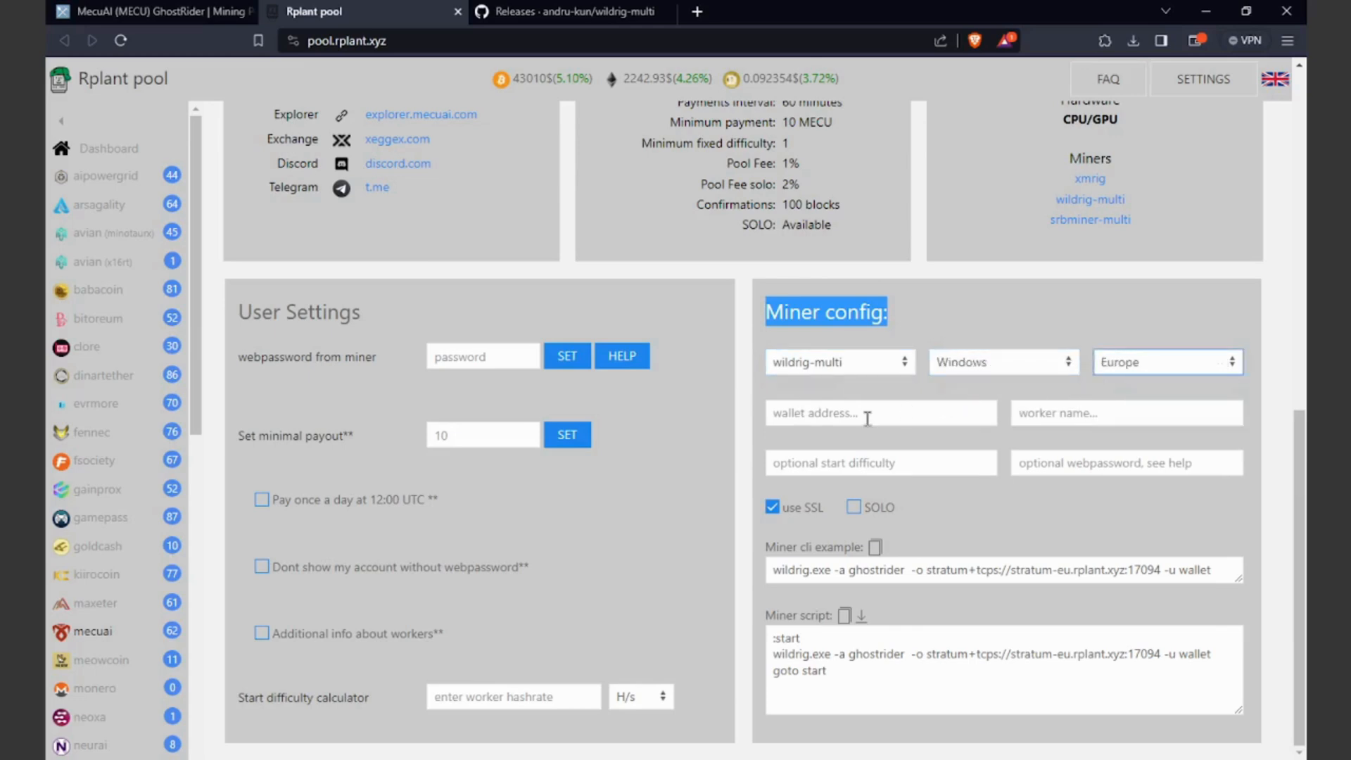
Step: Enter YOUR_WALLET_ADDRESS as the wallet address and YOUR_WORKER as the worker name
left_click(851, 422)
type("YOU")
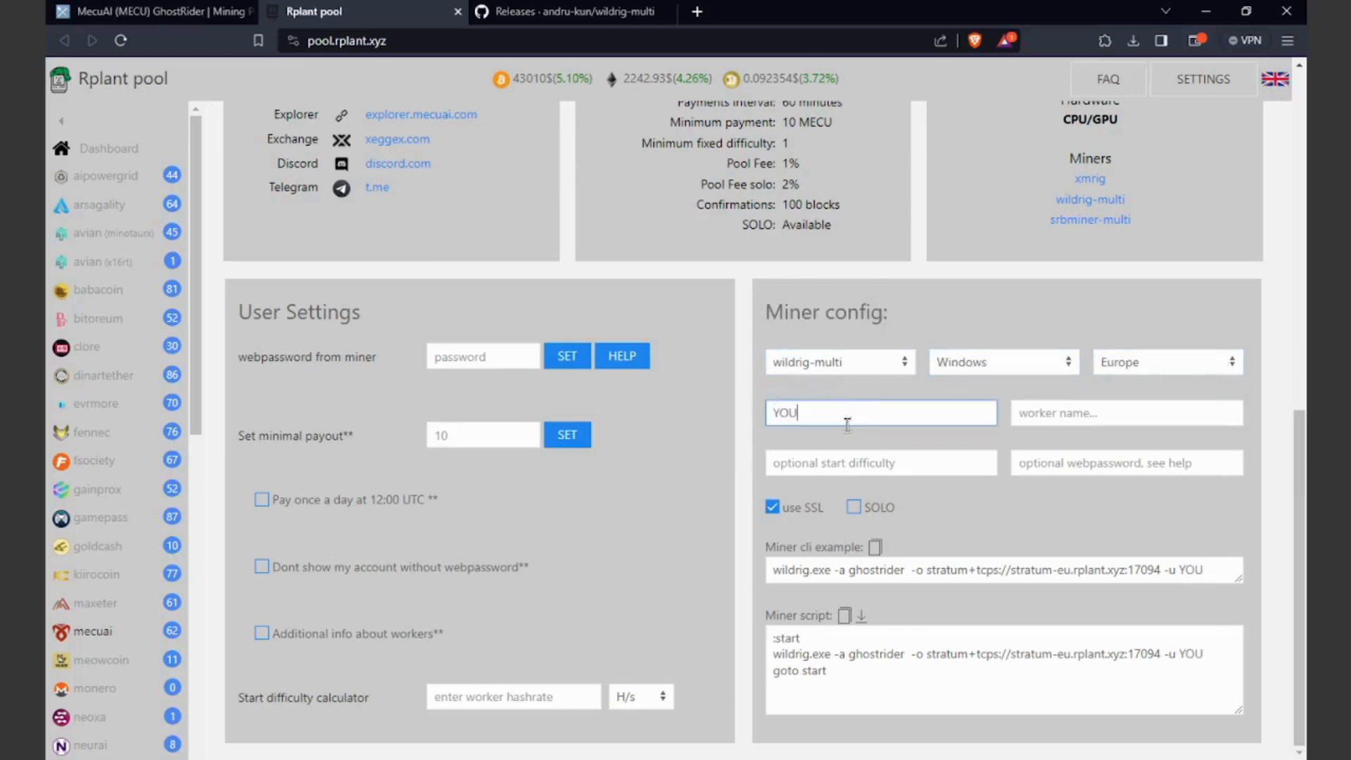
type("R_WALLE")
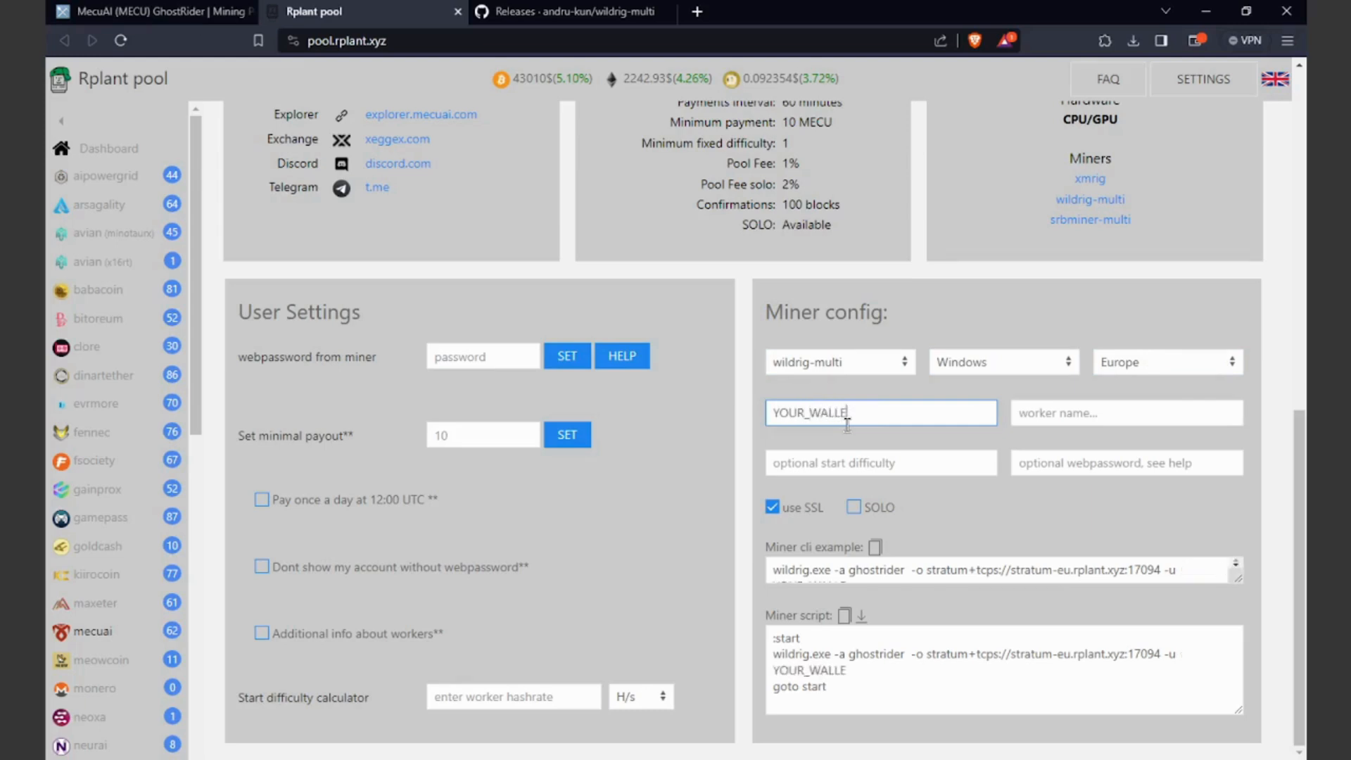
type("T_ADDRESS")
left_click(1080, 414)
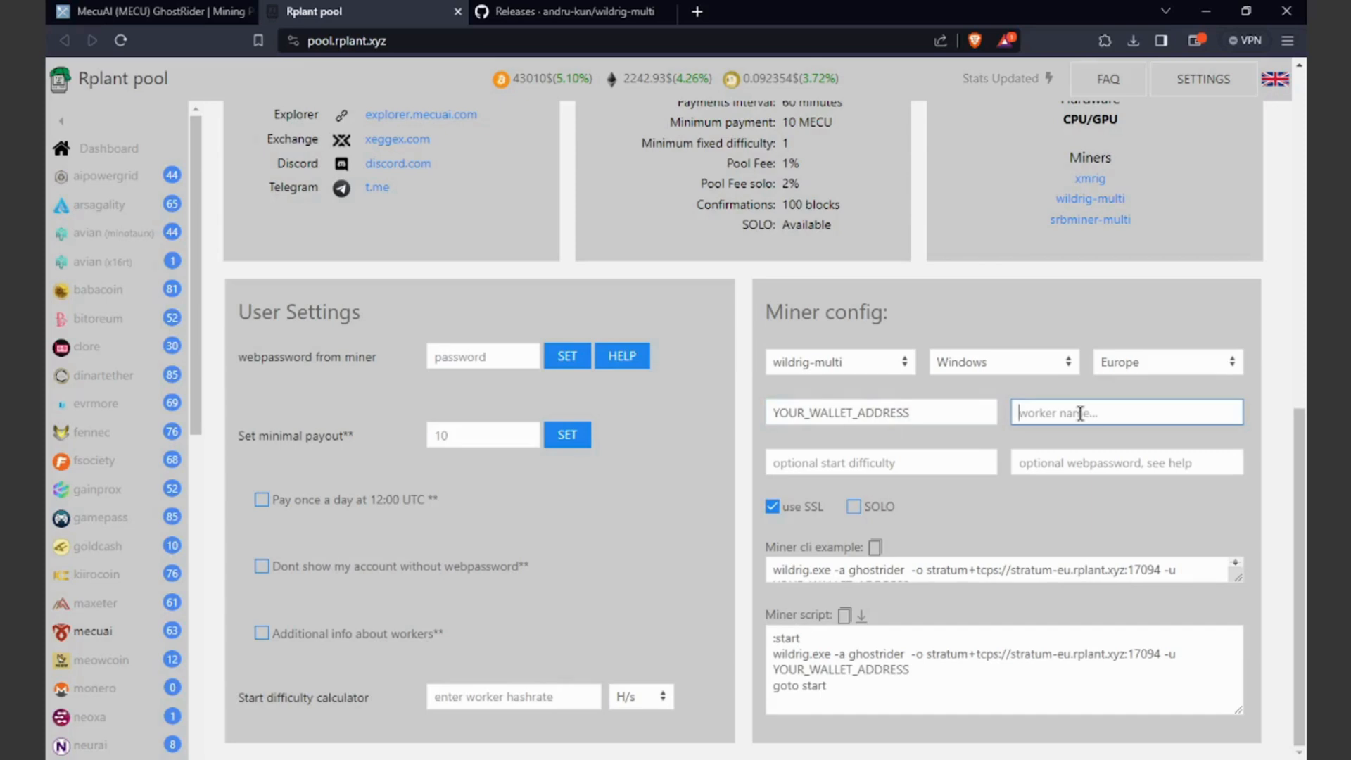
type("YOUR_")
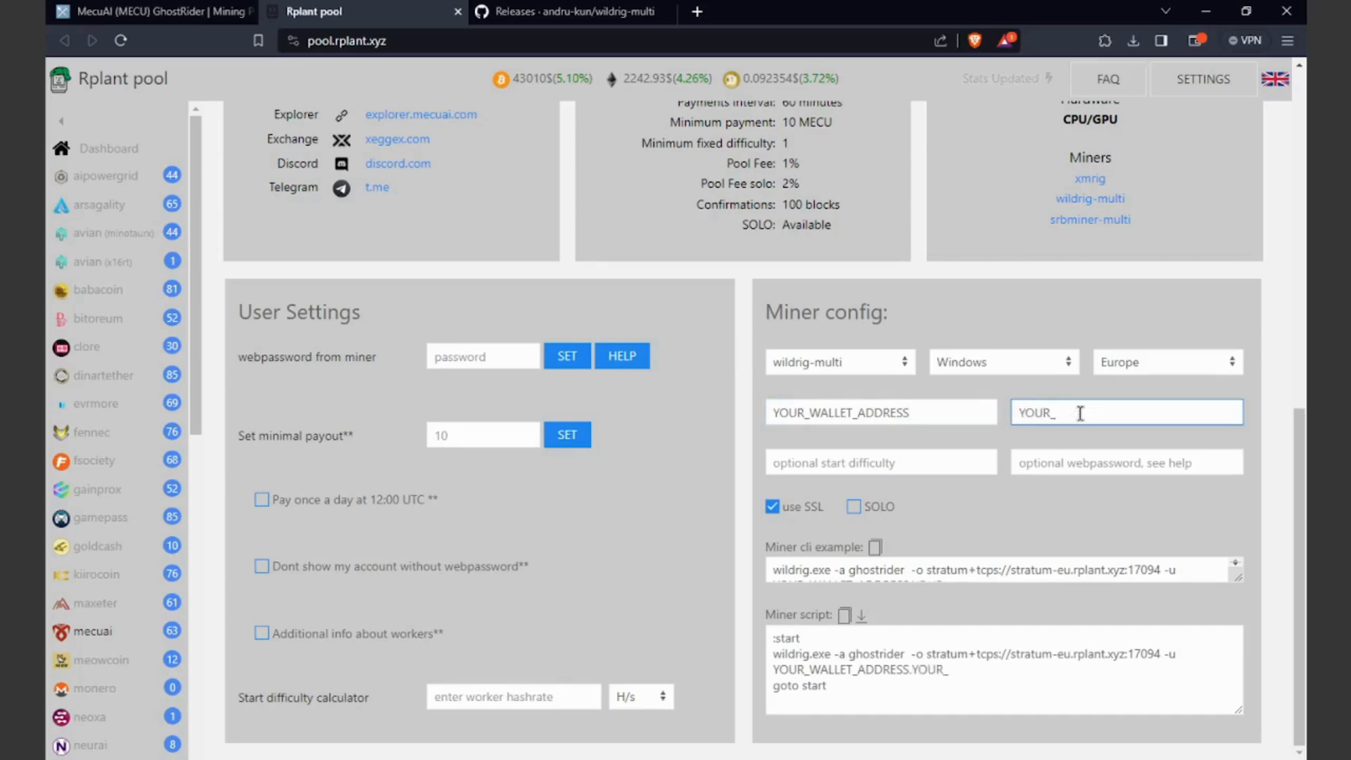
type("WORKER")
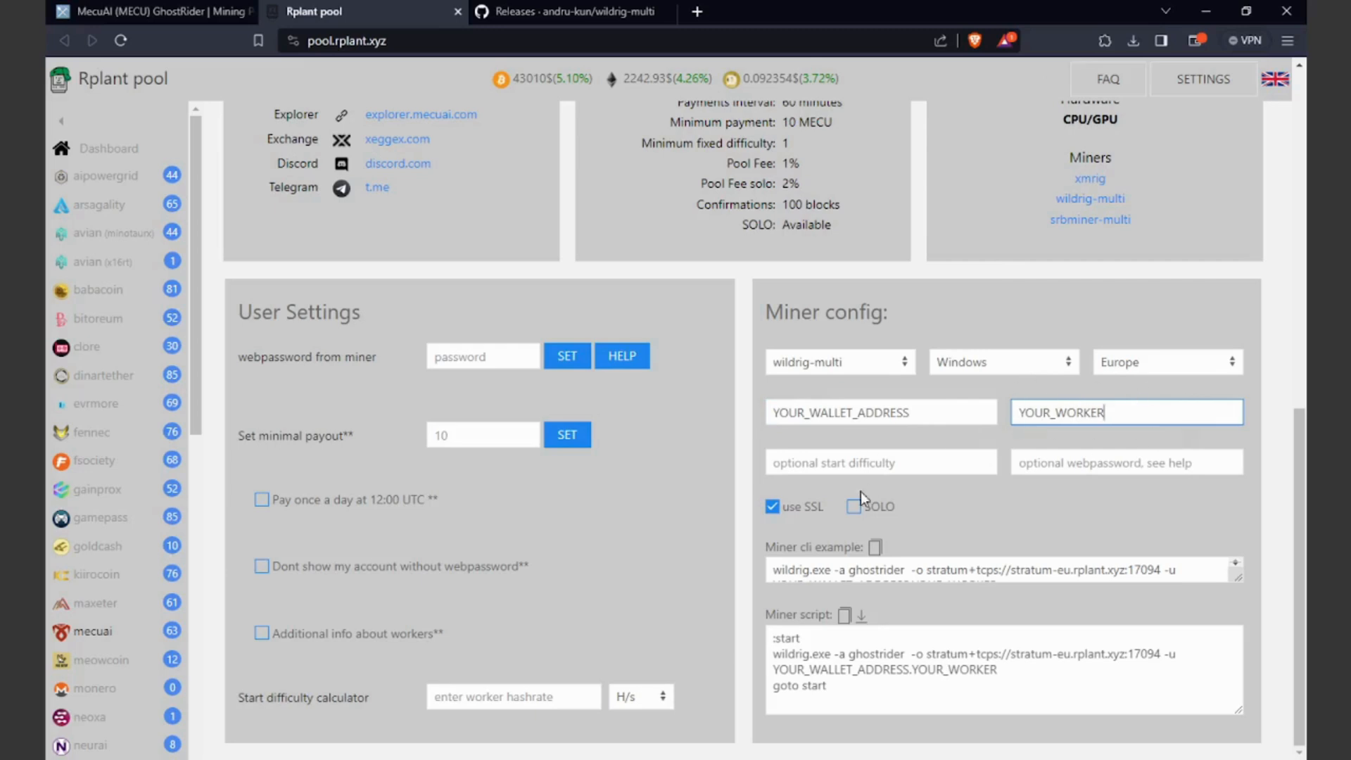
Step: Turn off the use SSL option in the miner config
left_click(803, 507)
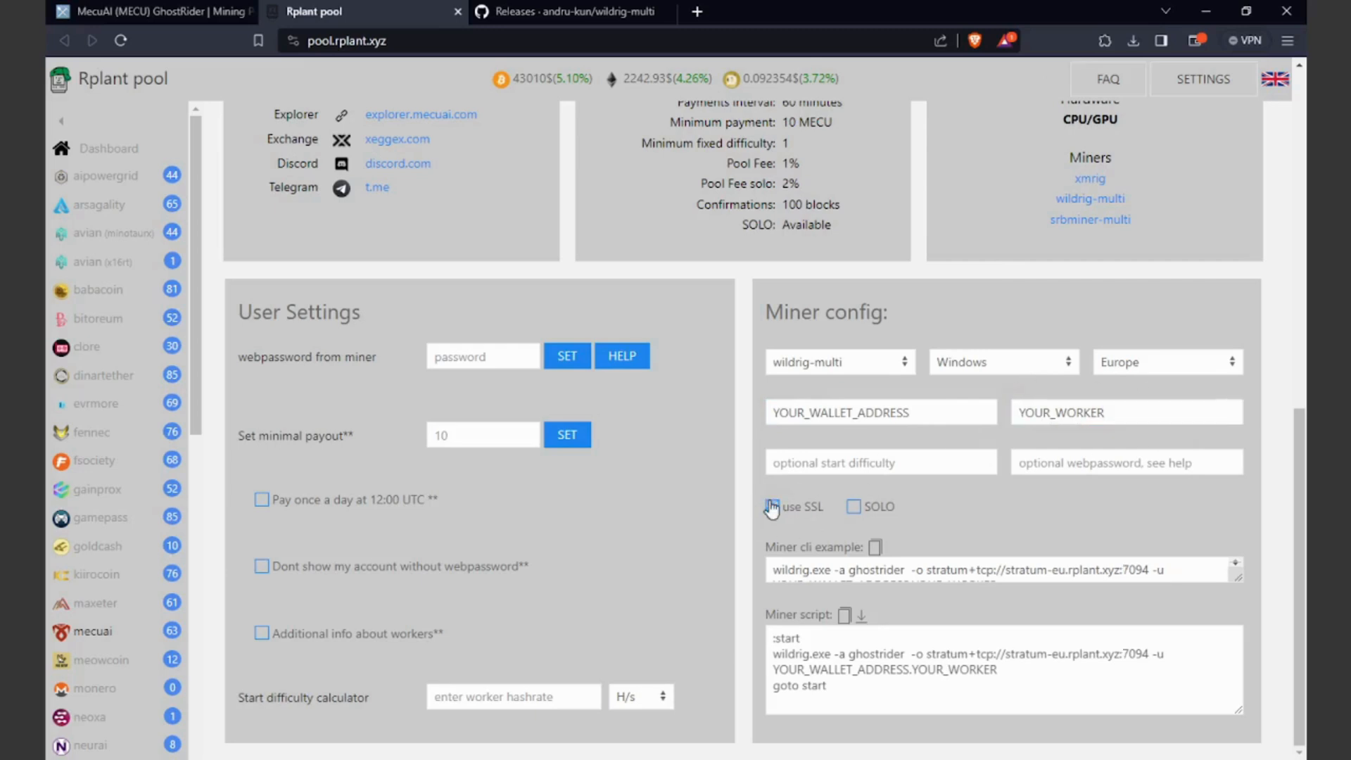
left_click(854, 507)
left_click(854, 506)
Step: Copy the generated miner script and paste it into MECU-AMD-MINING.bat in Notepad
left_click_drag(771, 639, 947, 691)
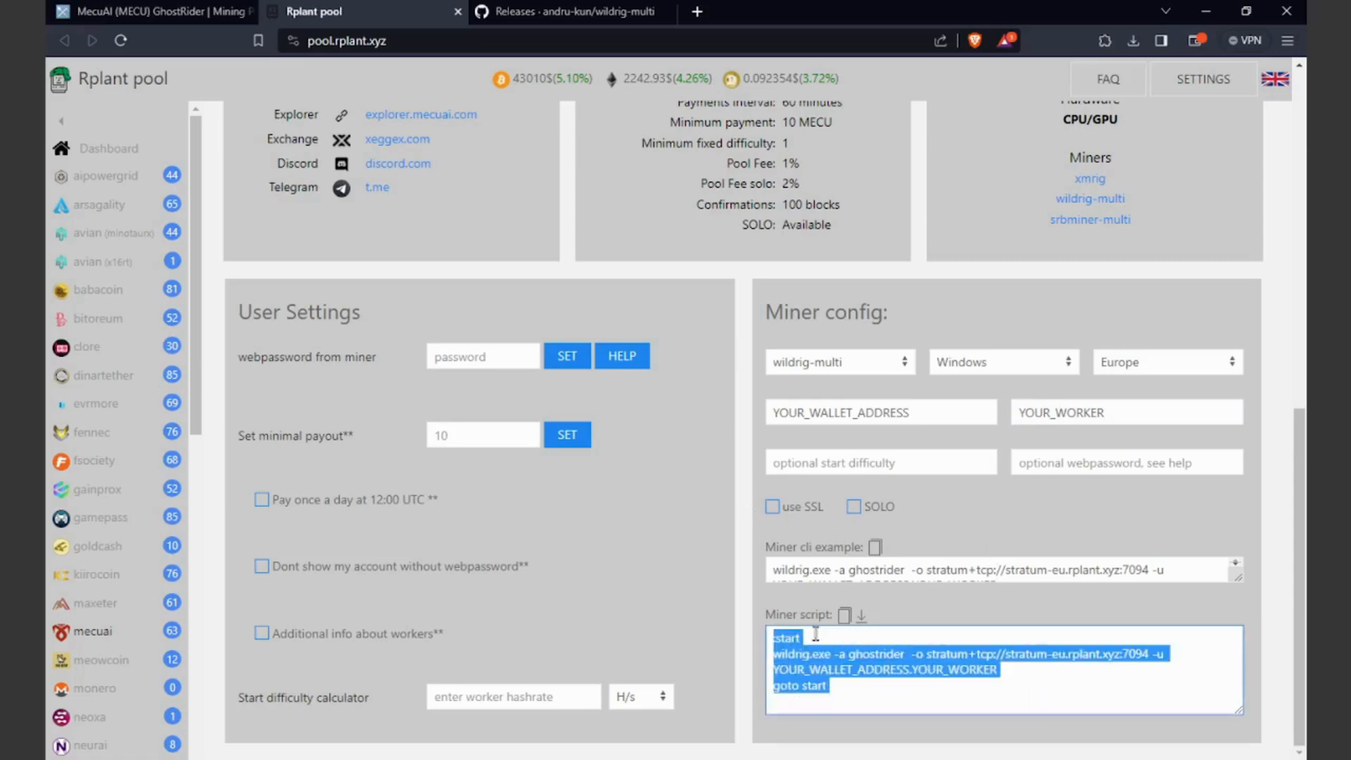
right_click(982, 655)
left_click(929, 537)
left_click(845, 619)
left_click(775, 758)
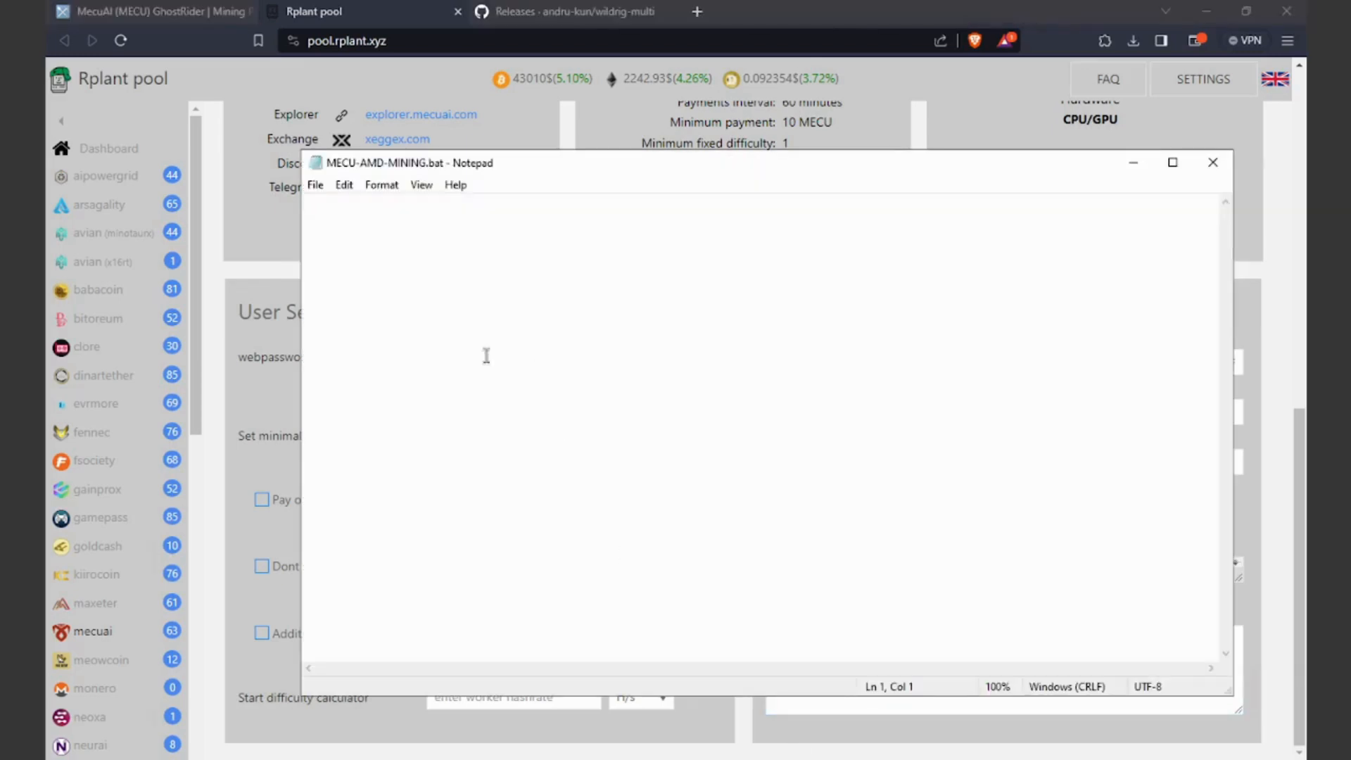
right_click(523, 326)
left_click(565, 402)
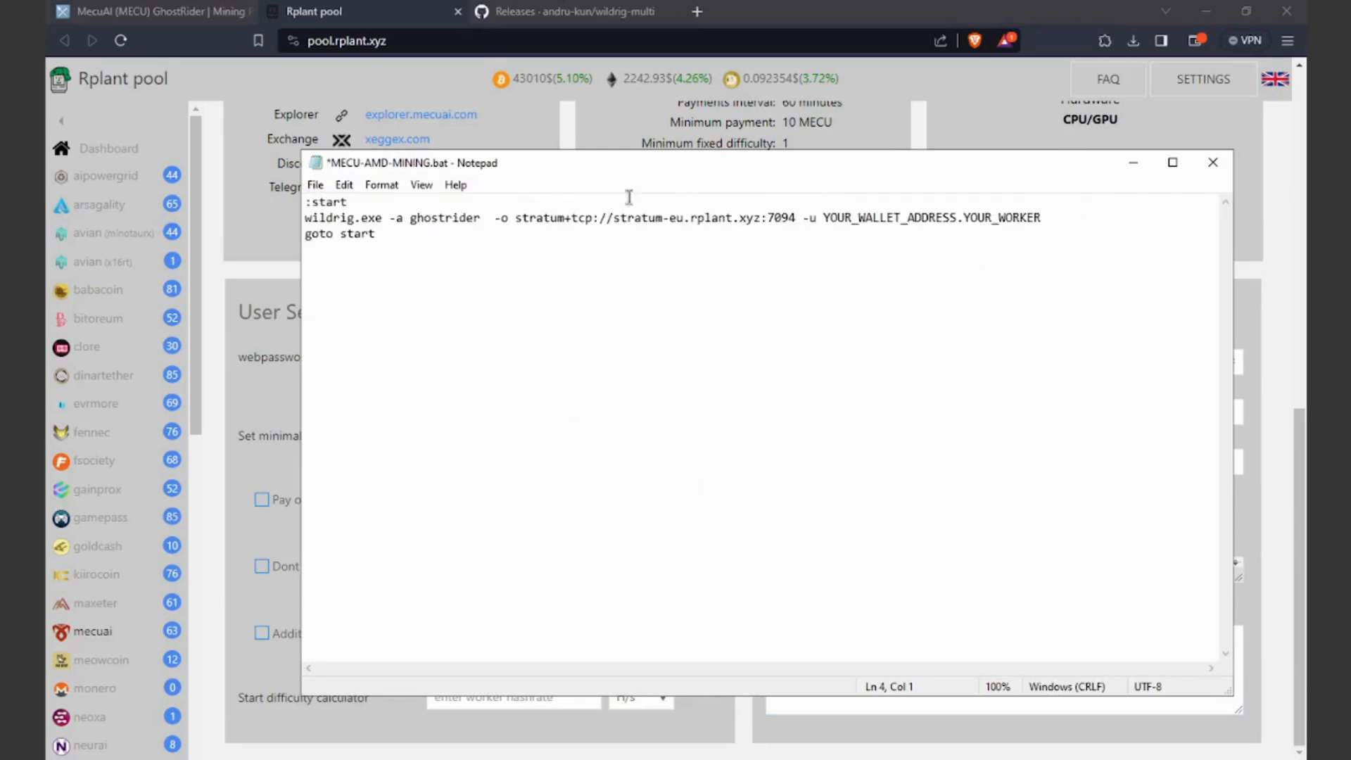
Step: Save MECU-AMD-MINING.bat and close Notepad
left_click(316, 186)
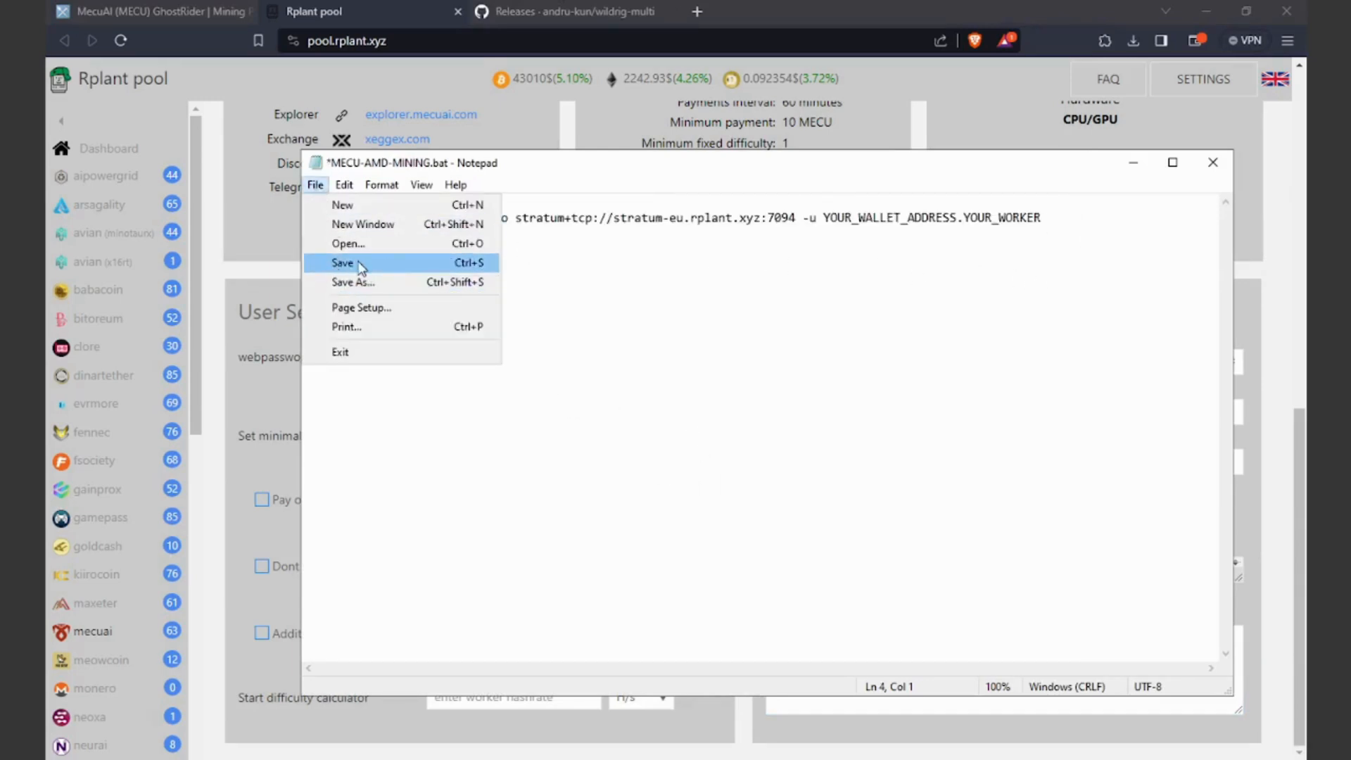
left_click(360, 264)
left_click(316, 185)
left_click(343, 262)
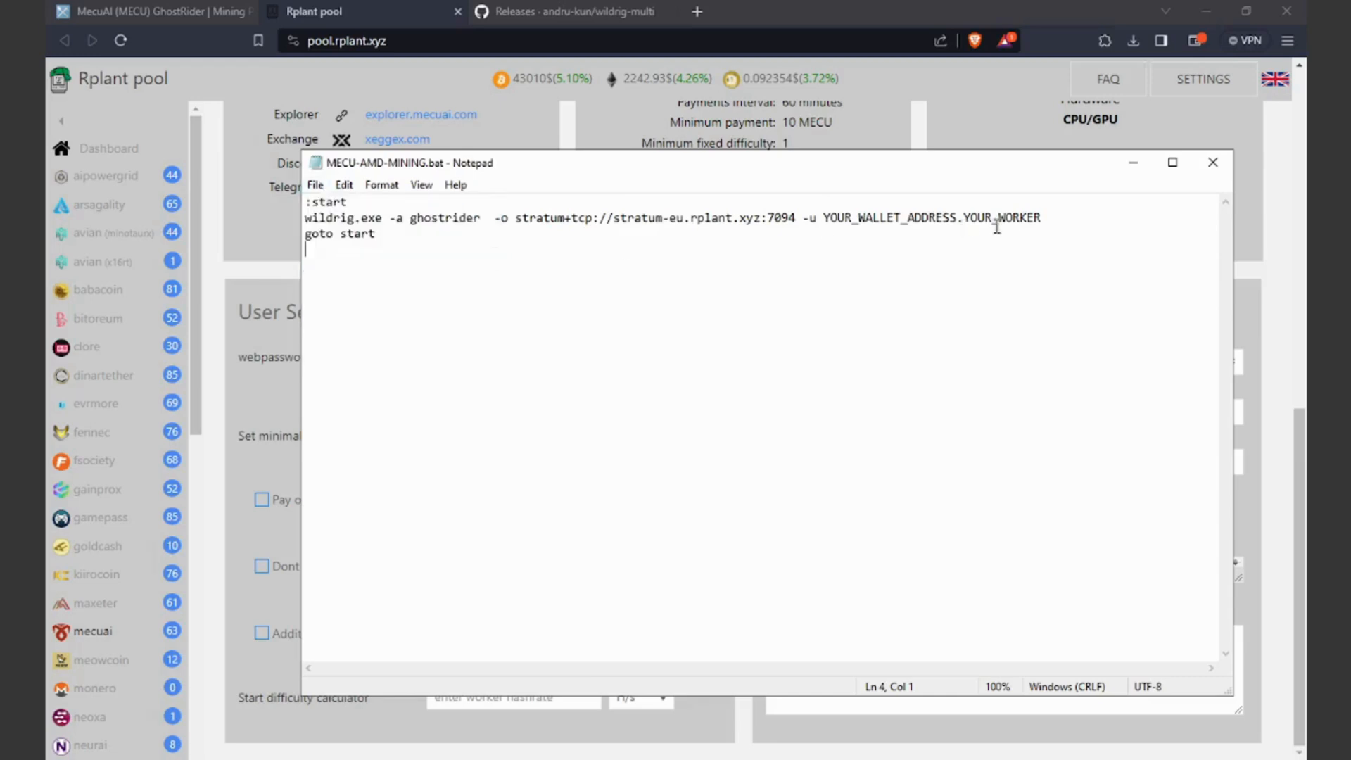
left_click(1213, 162)
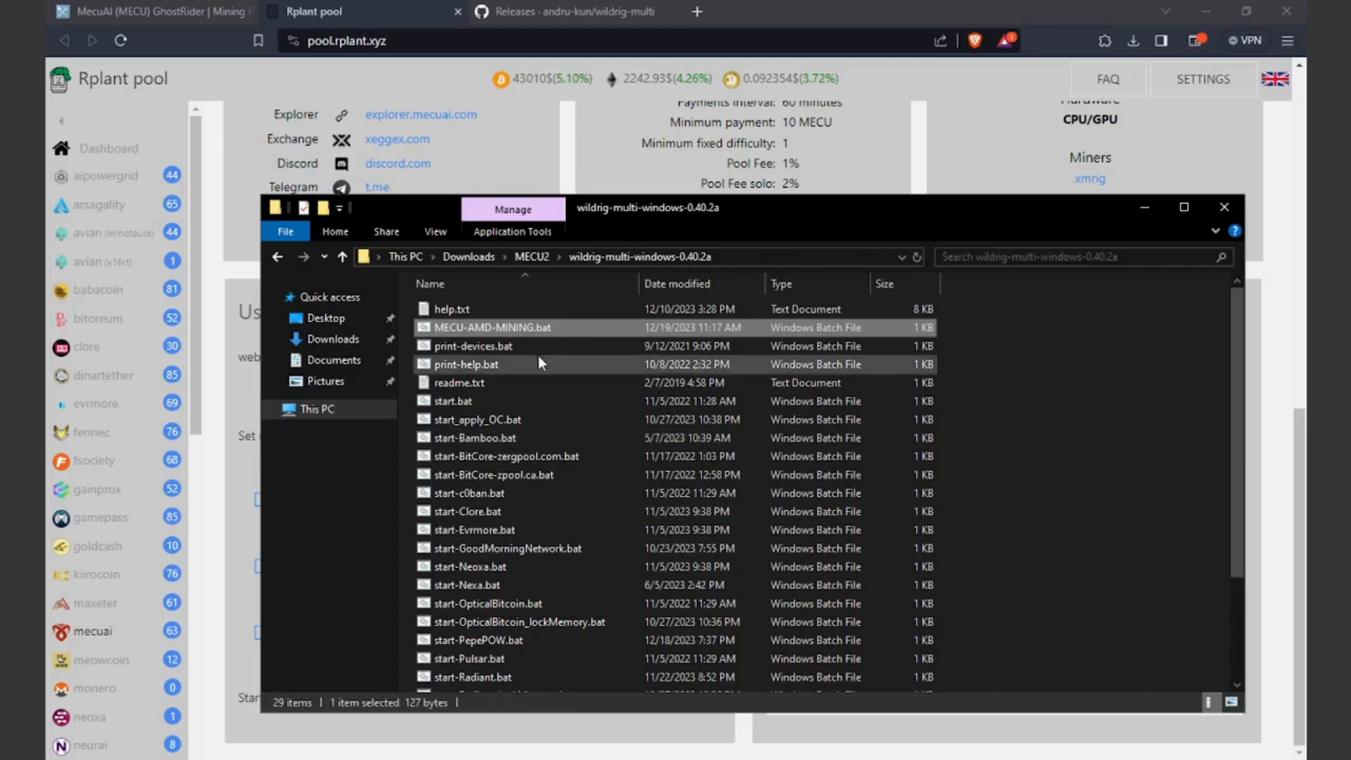
Step: Set wildrig.exe to always run as an administrator in its compatibility properties and apply
left_click(1182, 207)
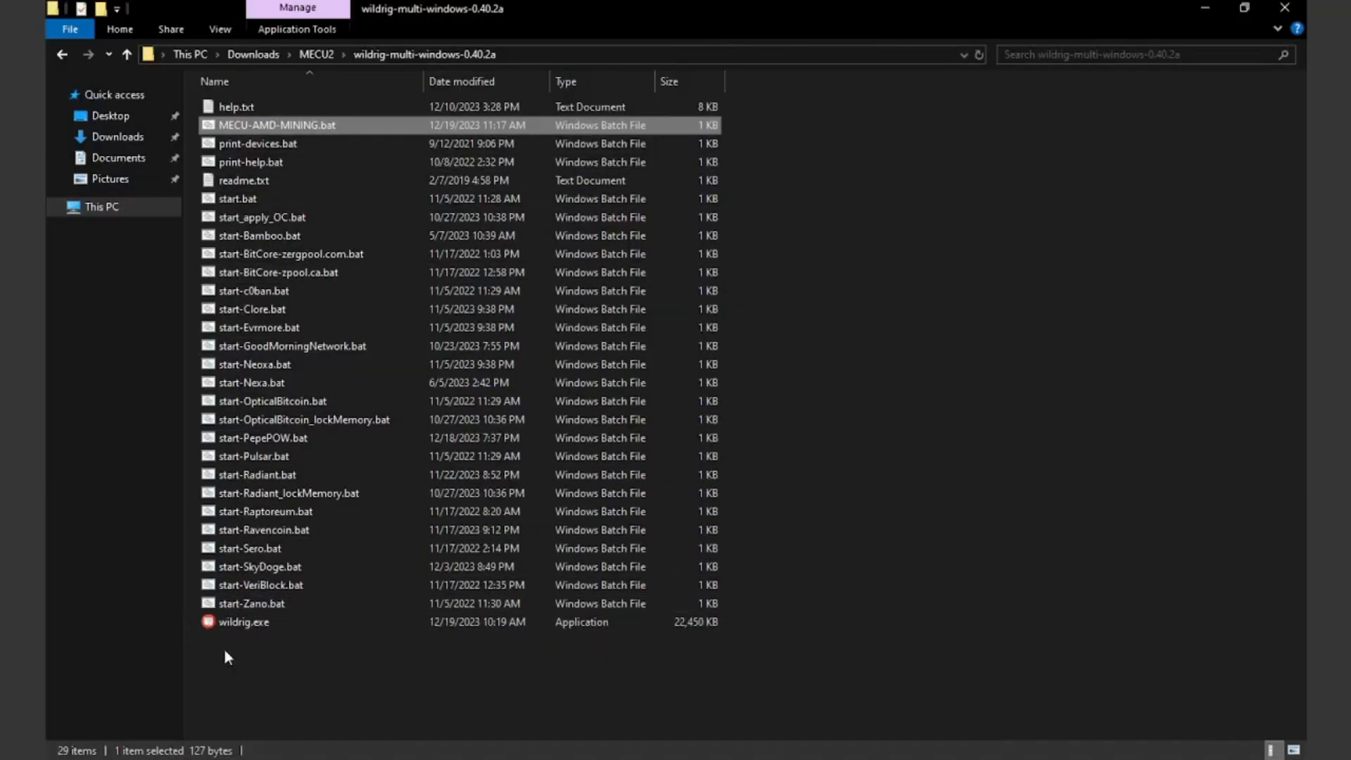
right_click(243, 624)
left_click(328, 611)
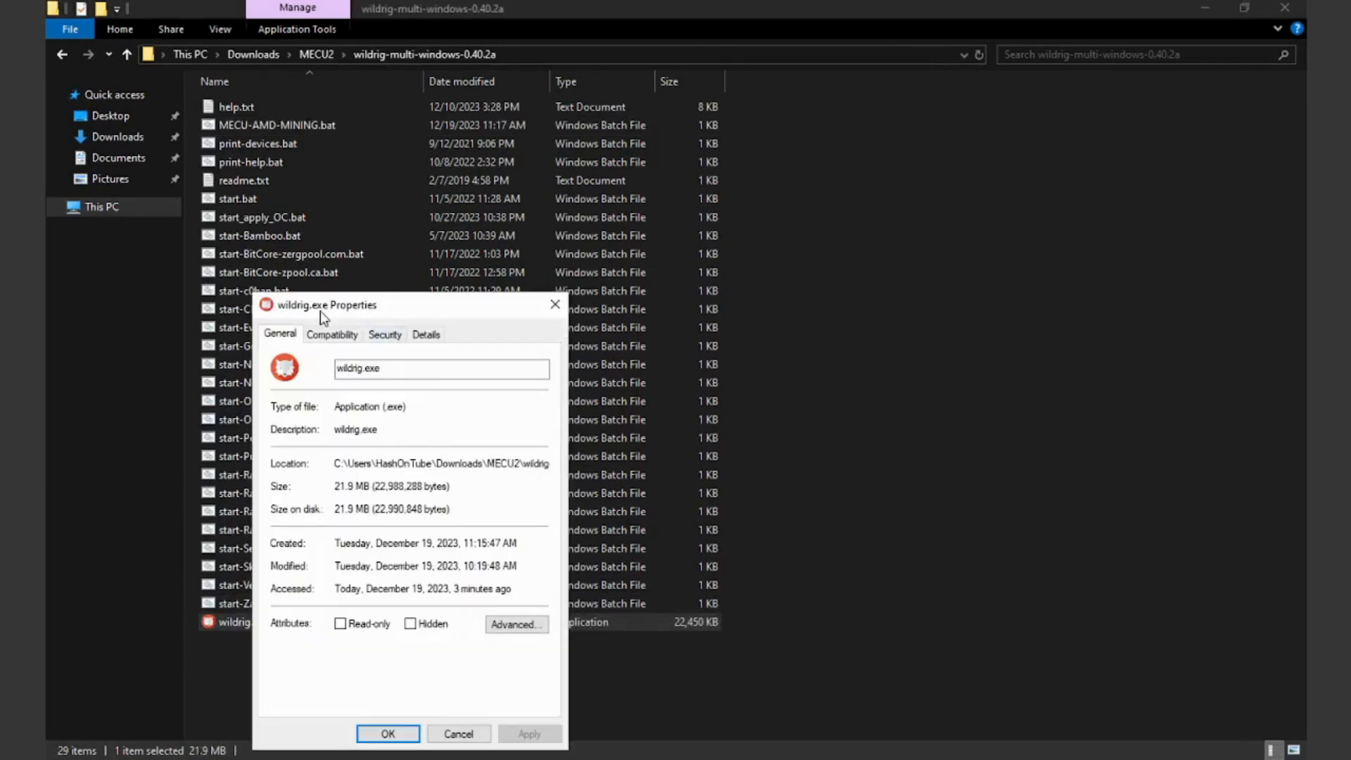
left_click(332, 335)
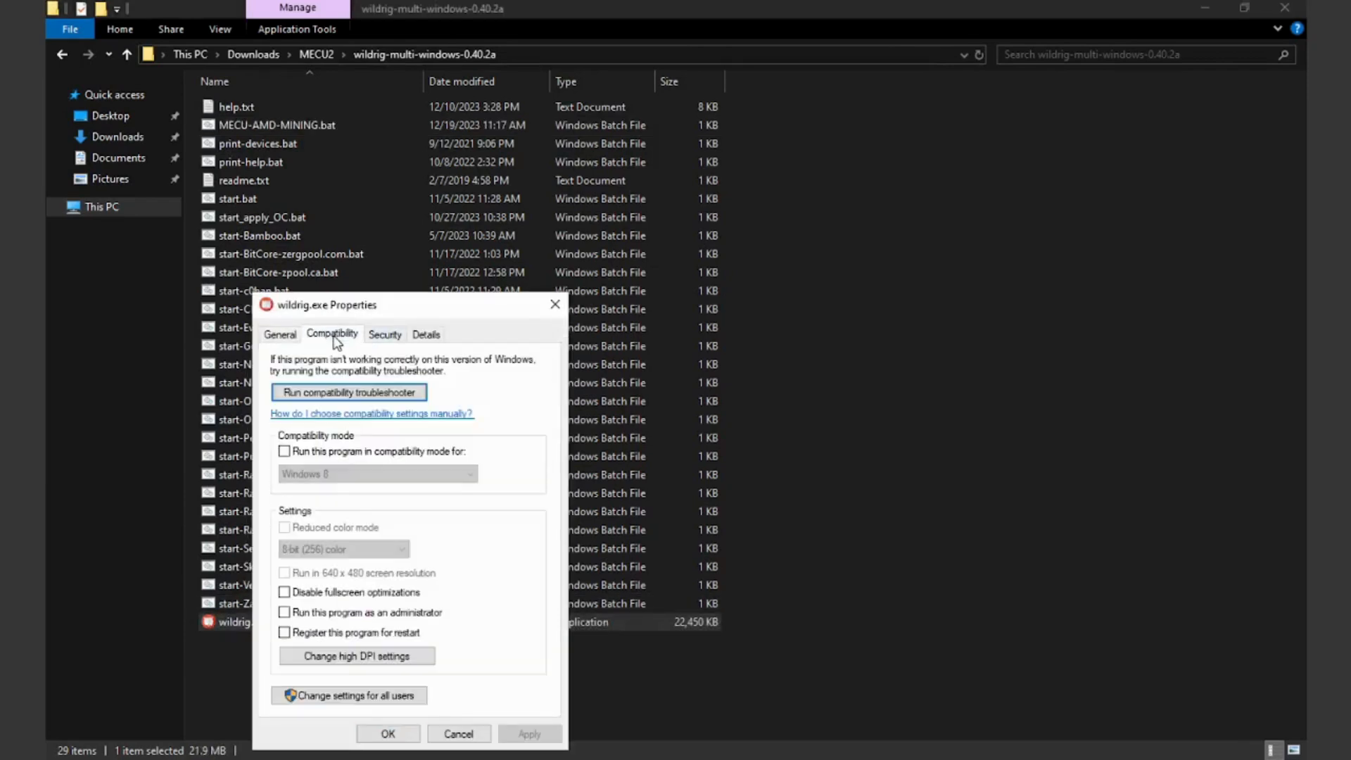
left_click(284, 612)
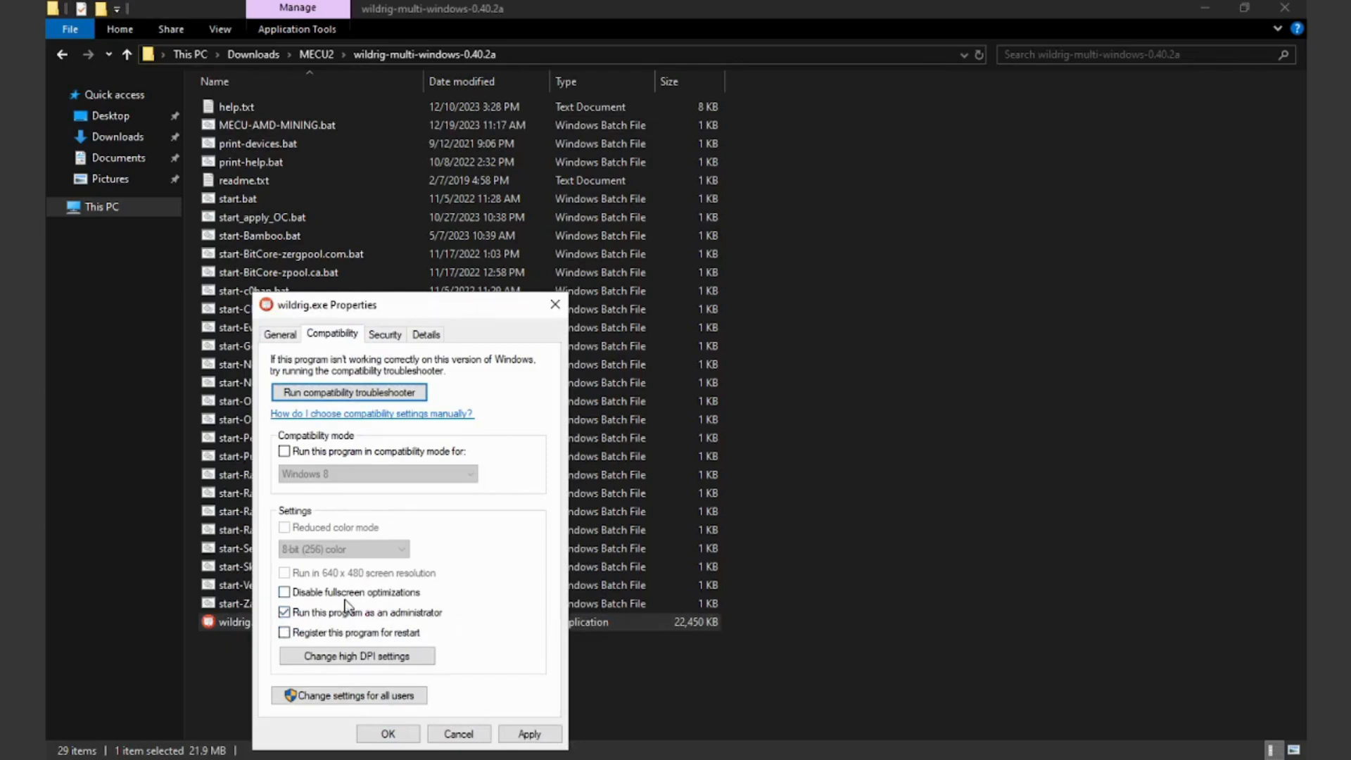
left_click(529, 735)
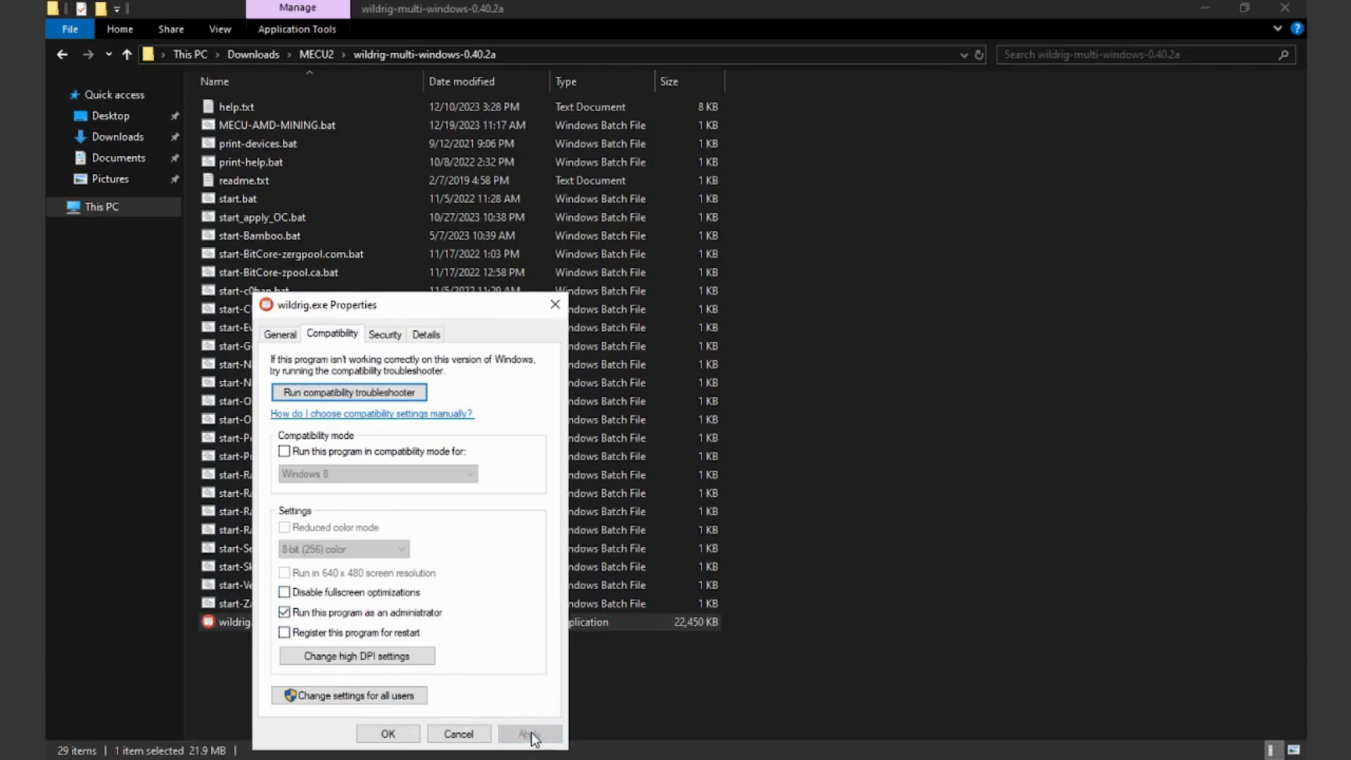
left_click(391, 736)
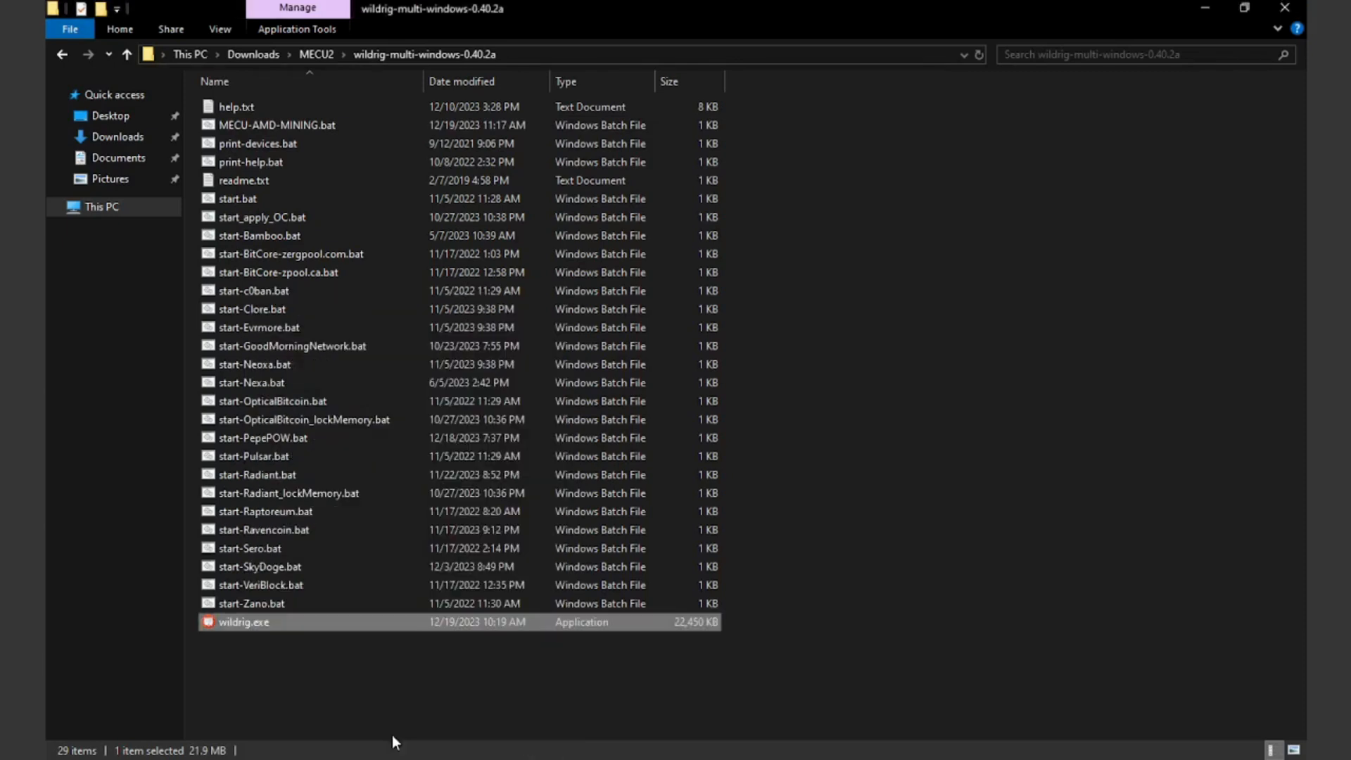
right_click(289, 128)
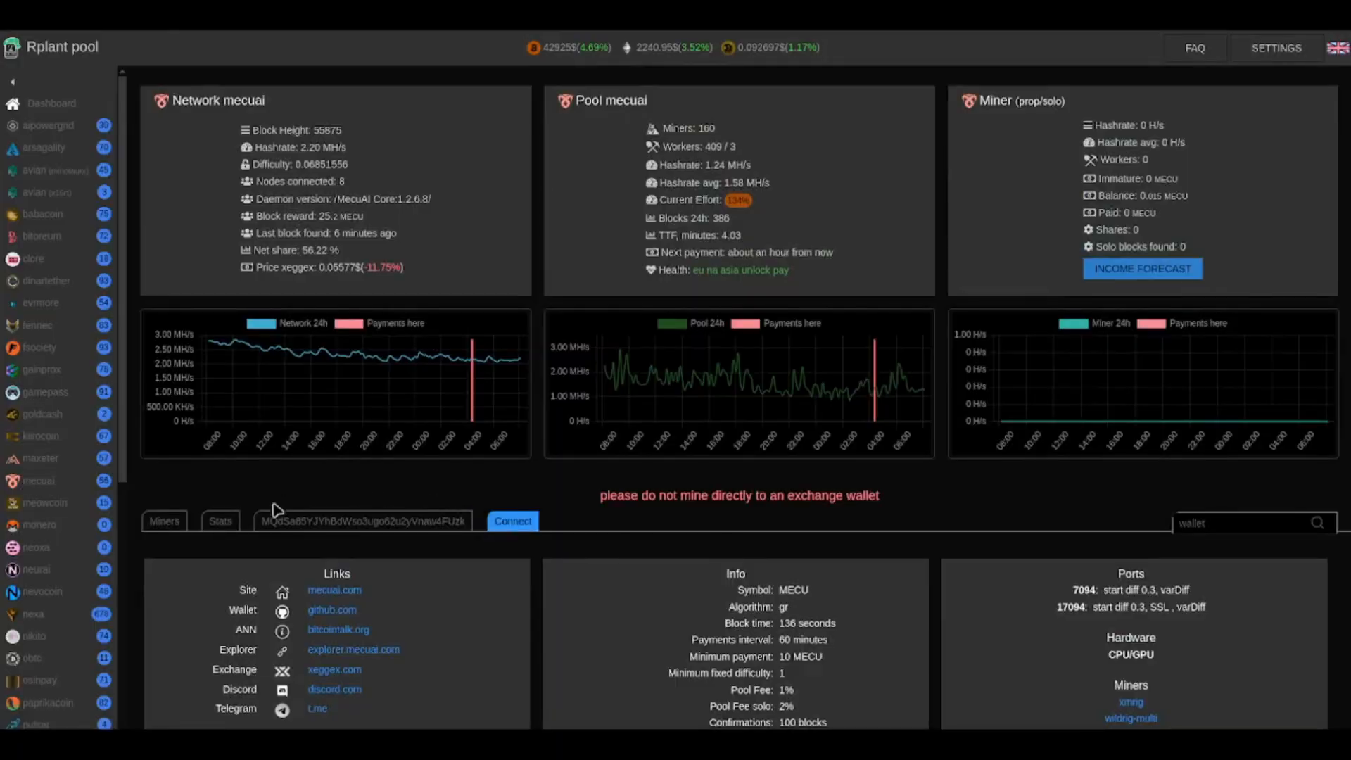
Step: Search the rplant pool's MECU page for the mining wallet address and review its worker and miner statistics
left_click(303, 521)
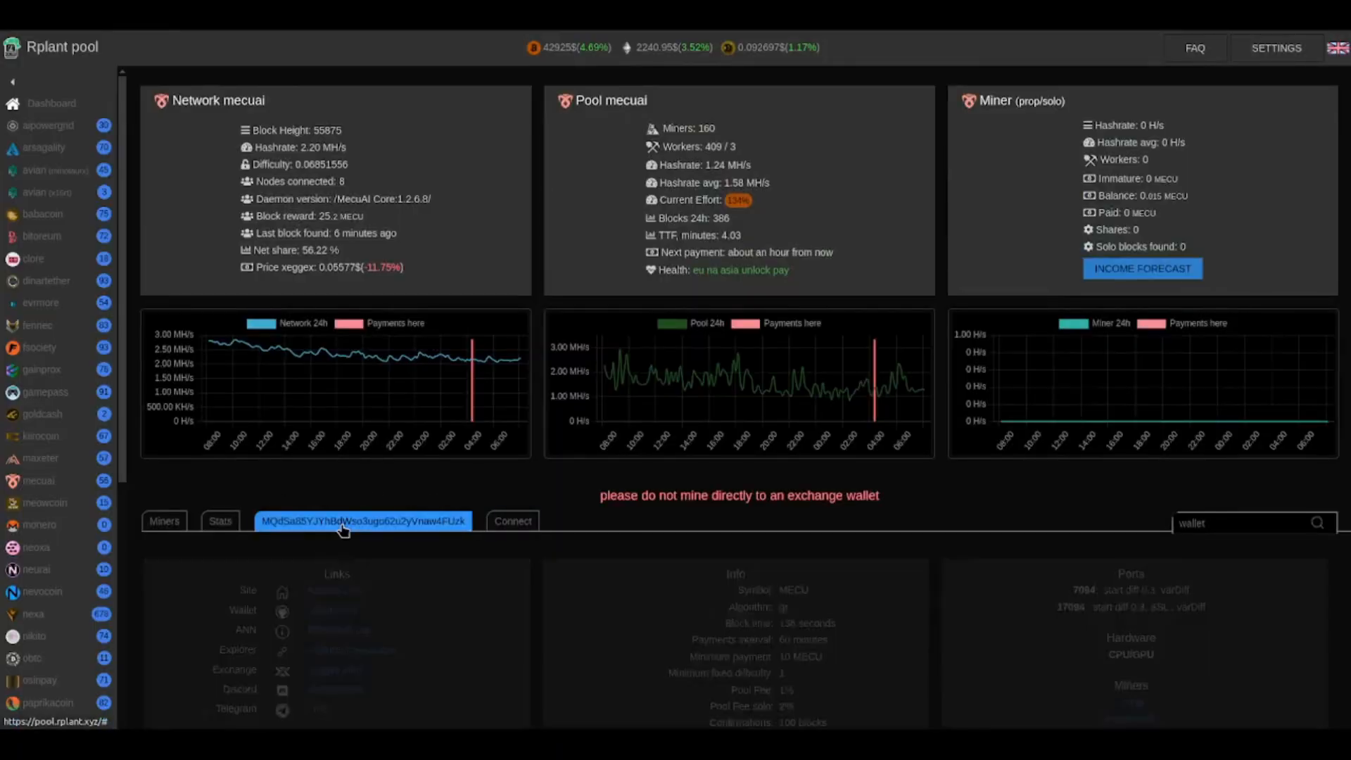
scroll(435, 538, "down", 2)
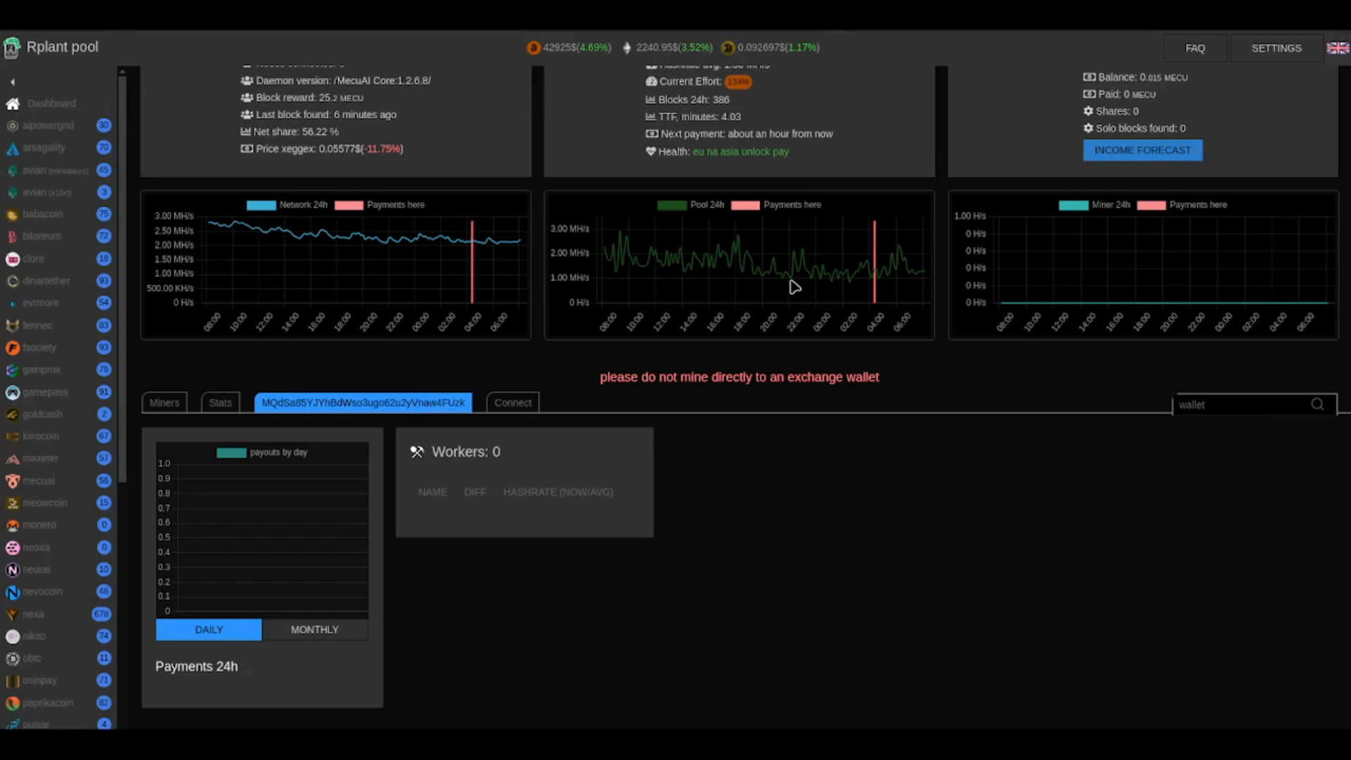
left_click(1197, 407)
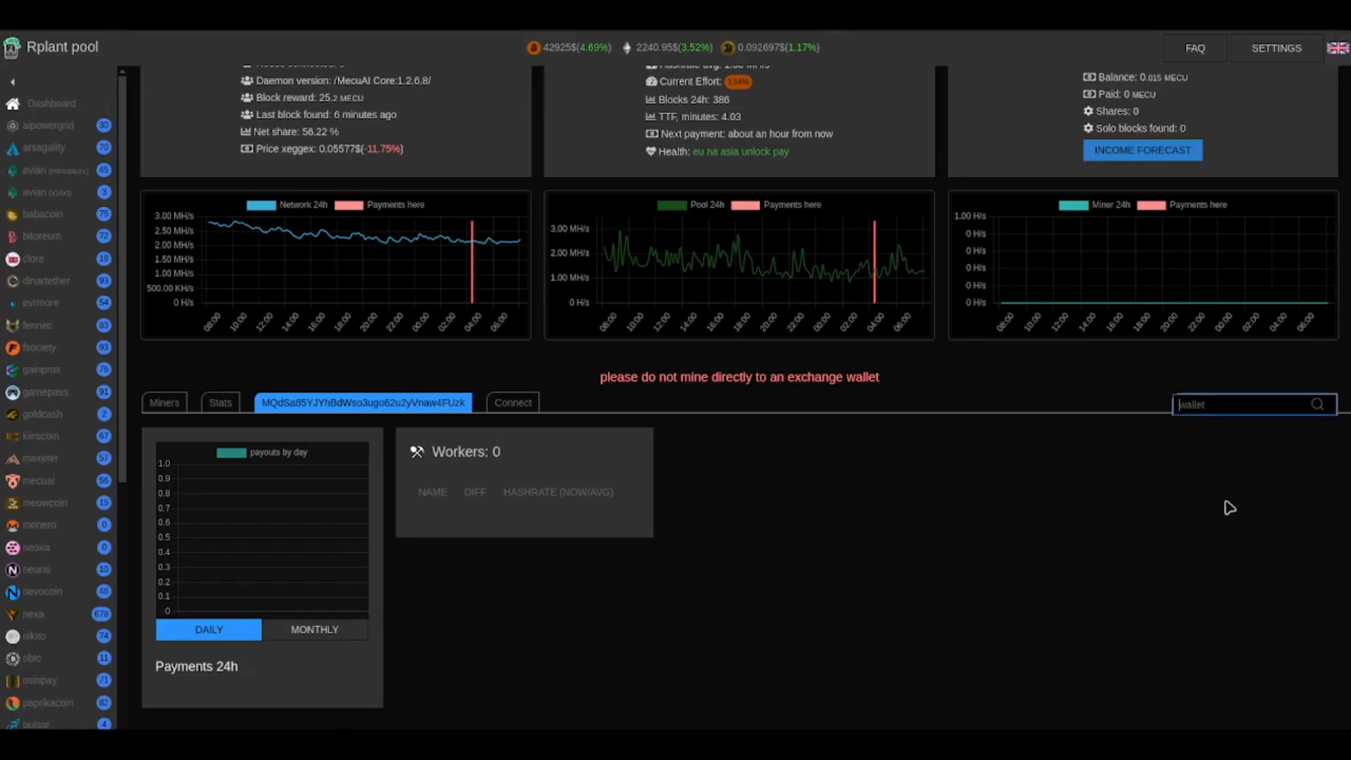
key("ctrl+v")
key("Return")
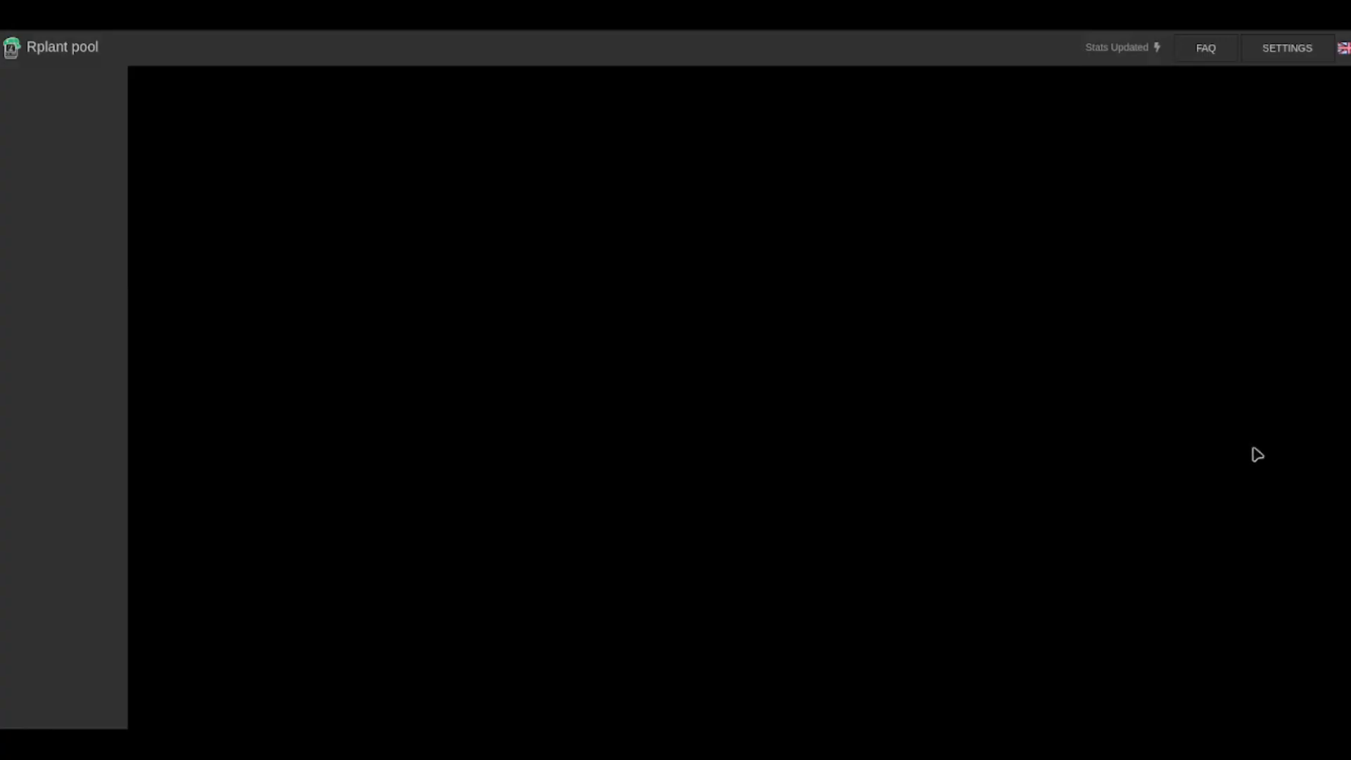
scroll(869, 555, "down", 2)
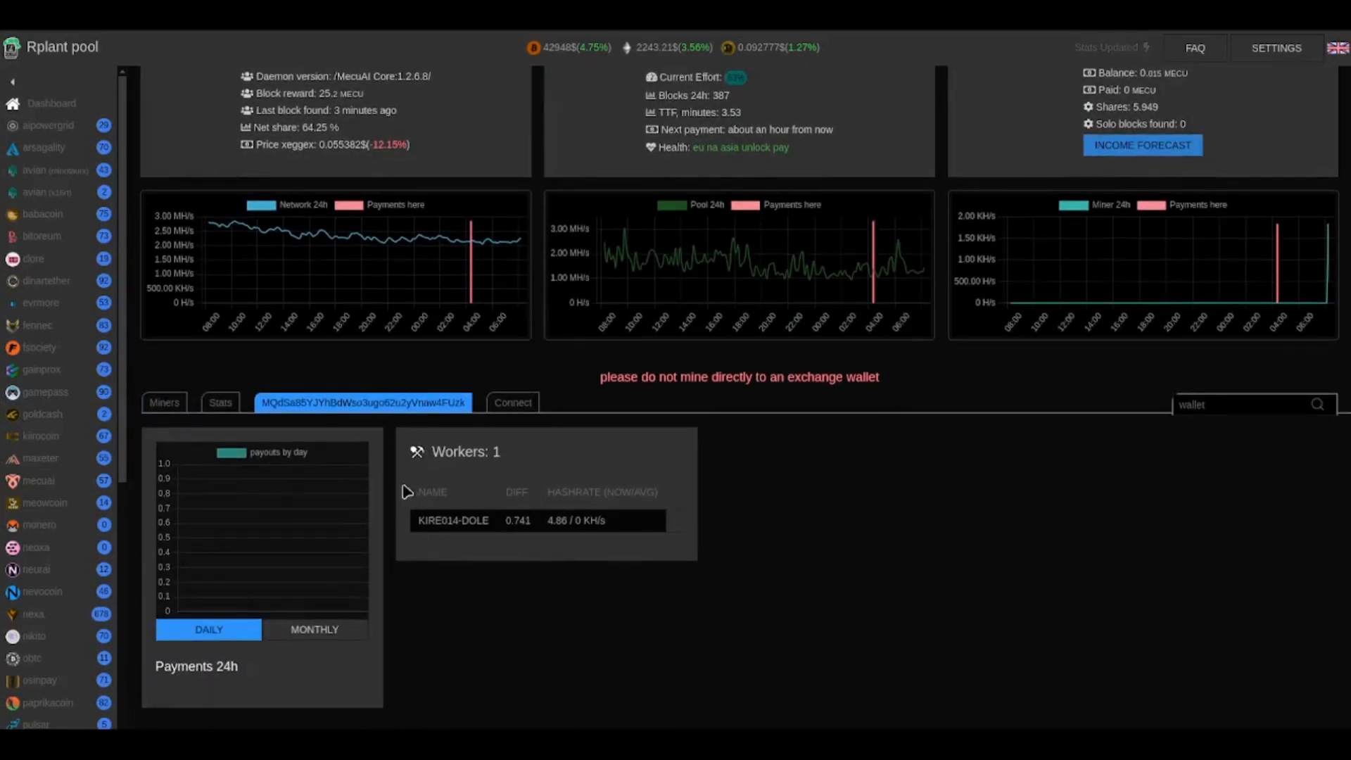
scroll(944, 546, "up", 2)
mouse_move(1147, 271)
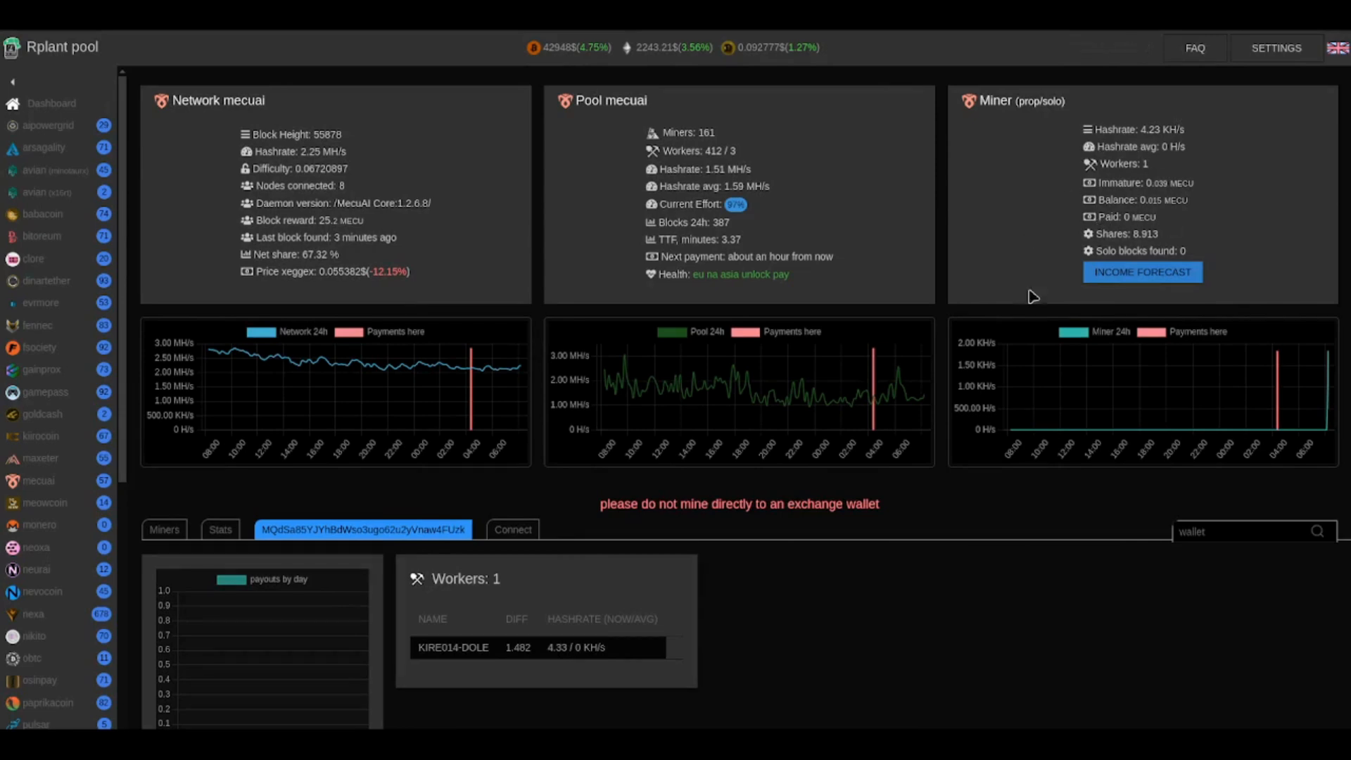
mouse_move(613, 476)
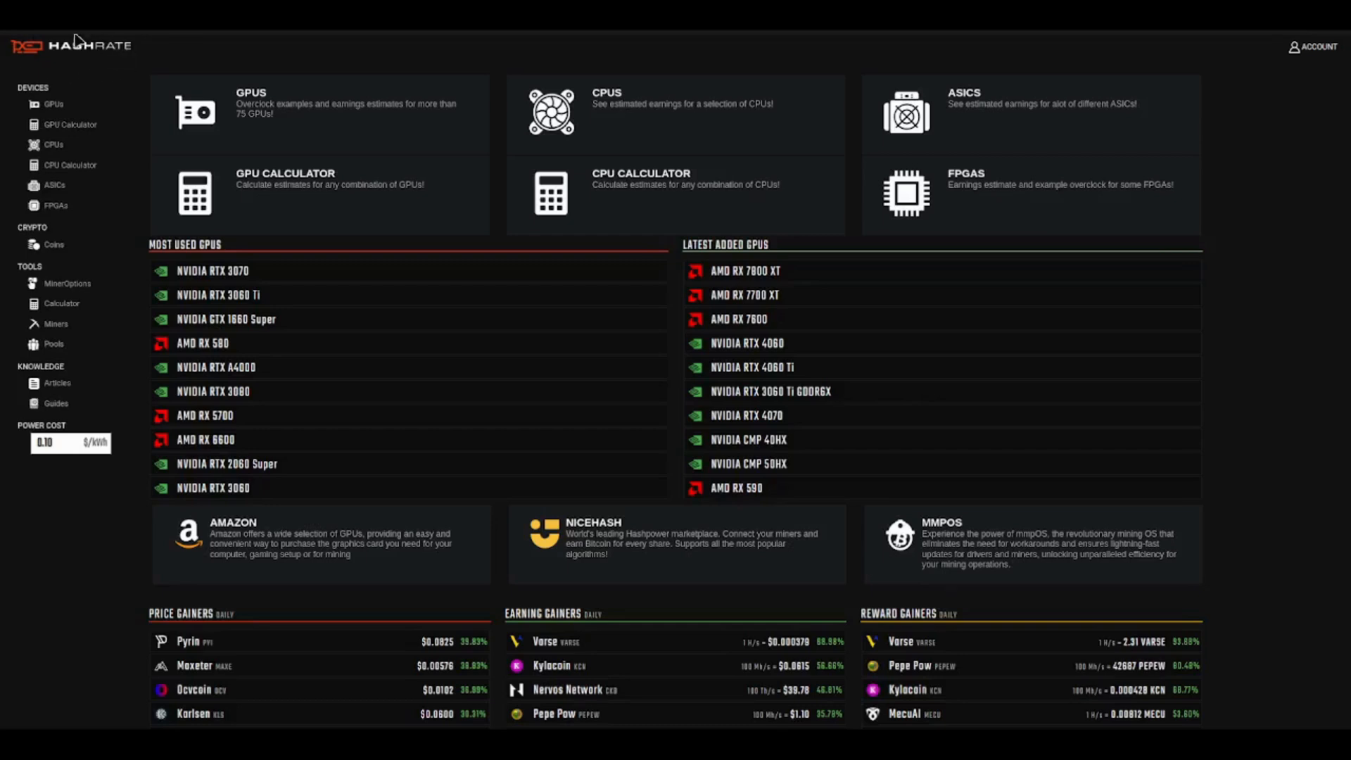
Step: Open the mining calculator and calculate MECU profitability for a hashrate of 4500 at 520 watts
left_click(62, 305)
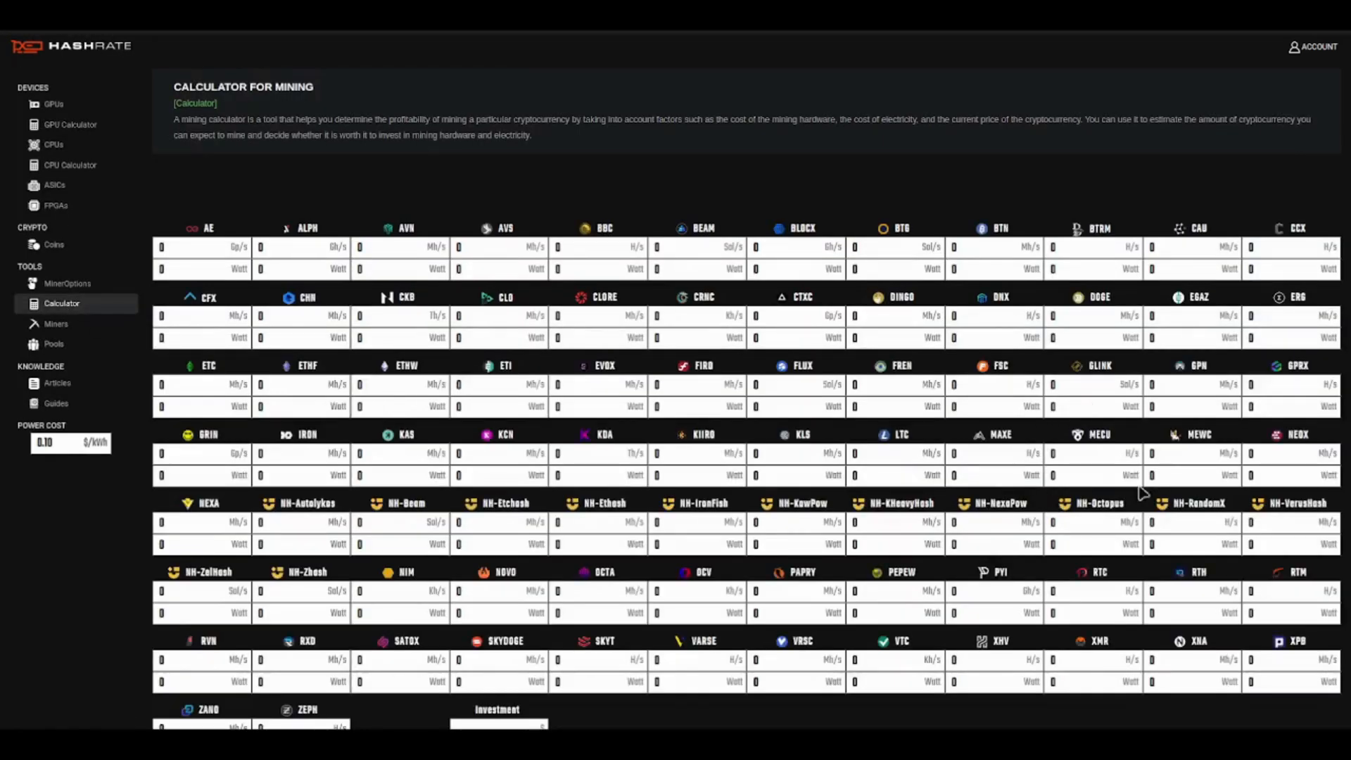
left_click(1049, 457)
left_click(1067, 478)
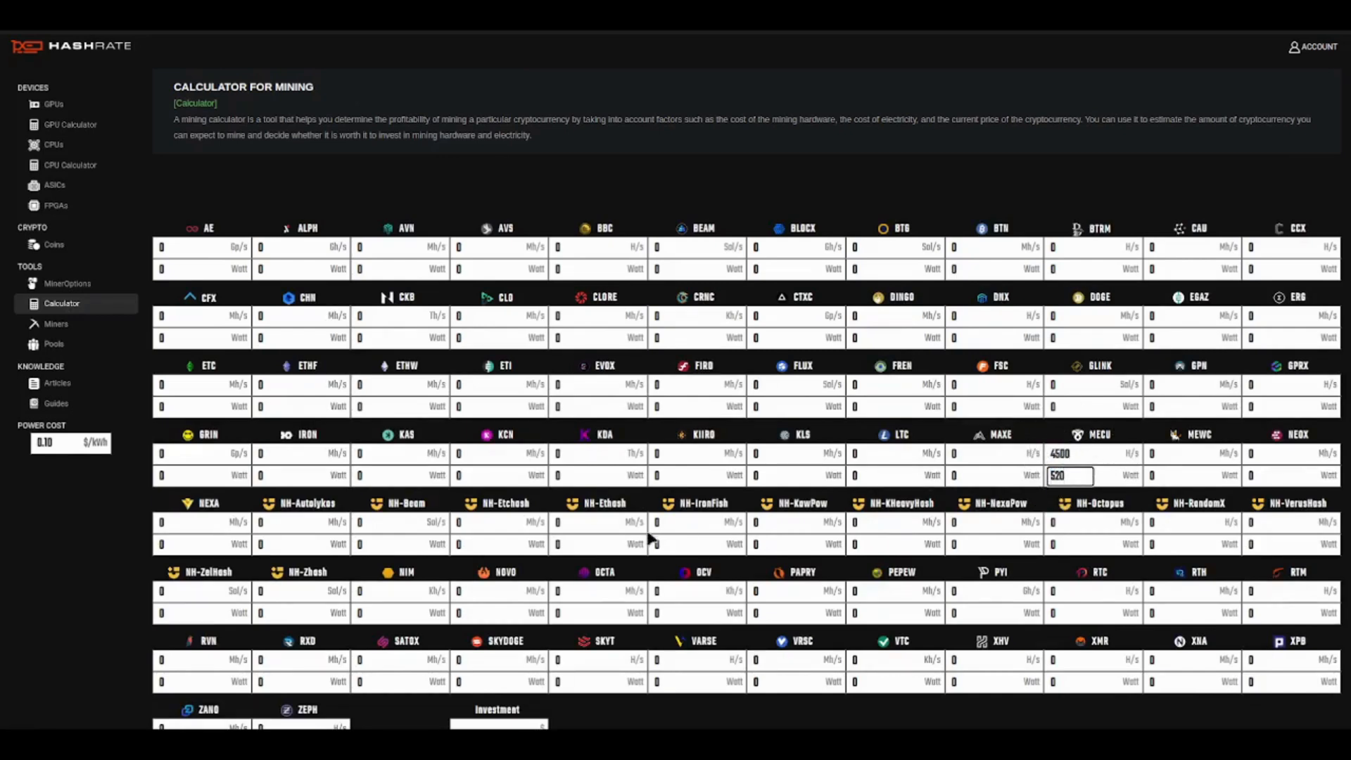
scroll(647, 539, "down", 3)
left_click(489, 501)
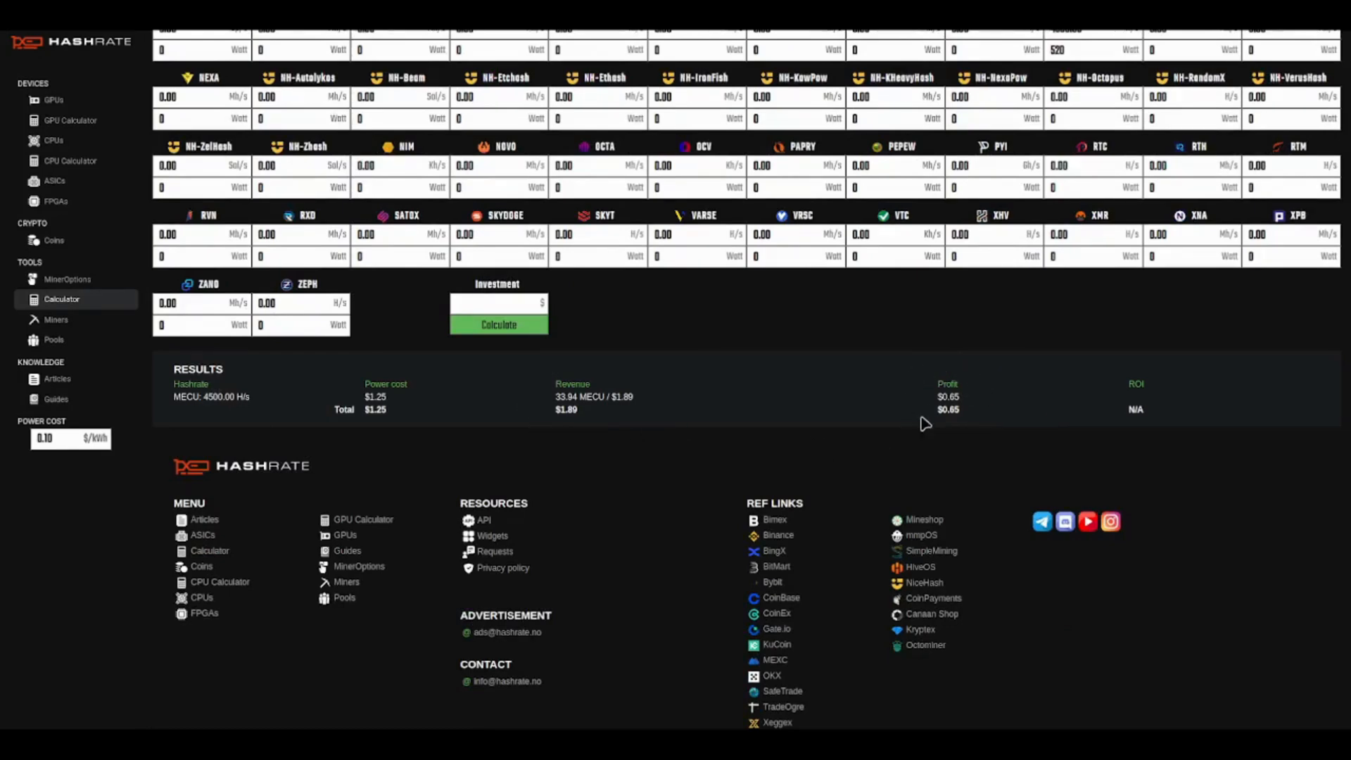
scroll(959, 421, "up", 4)
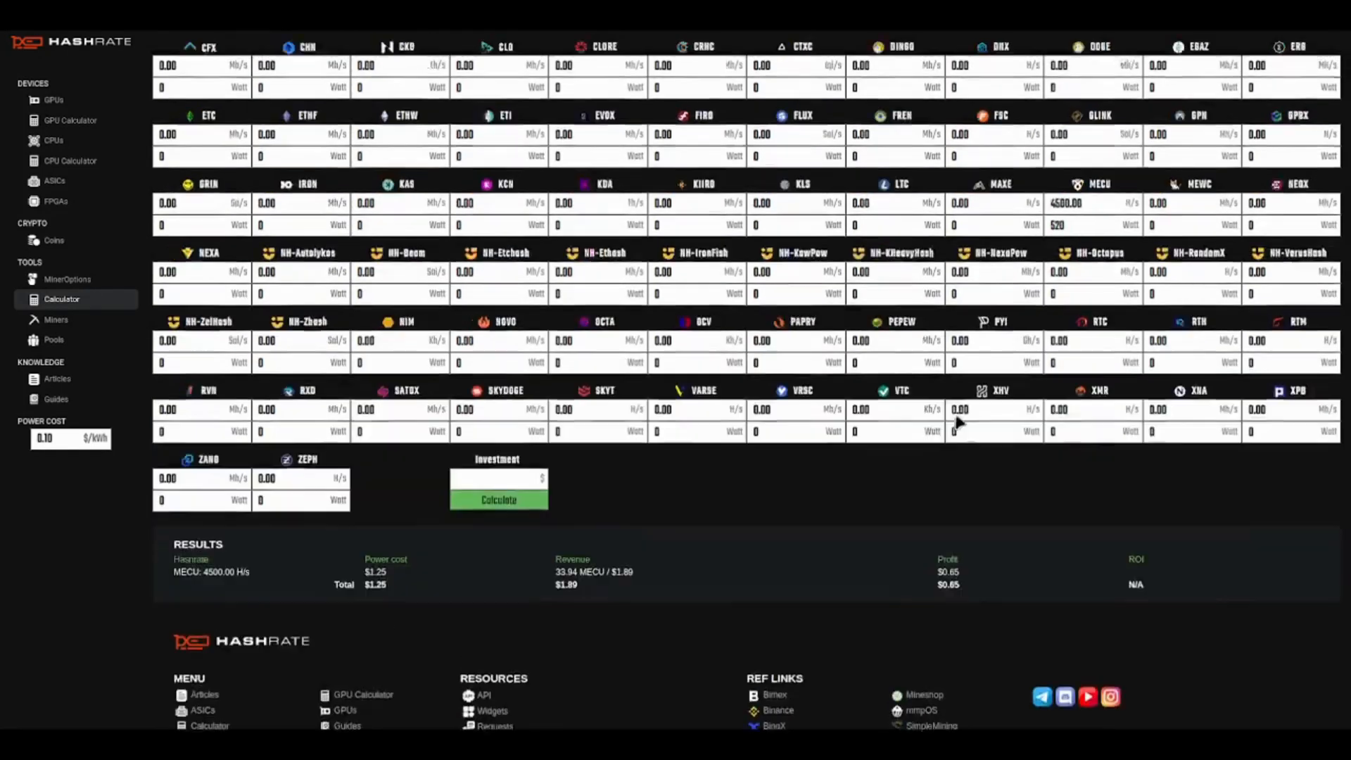